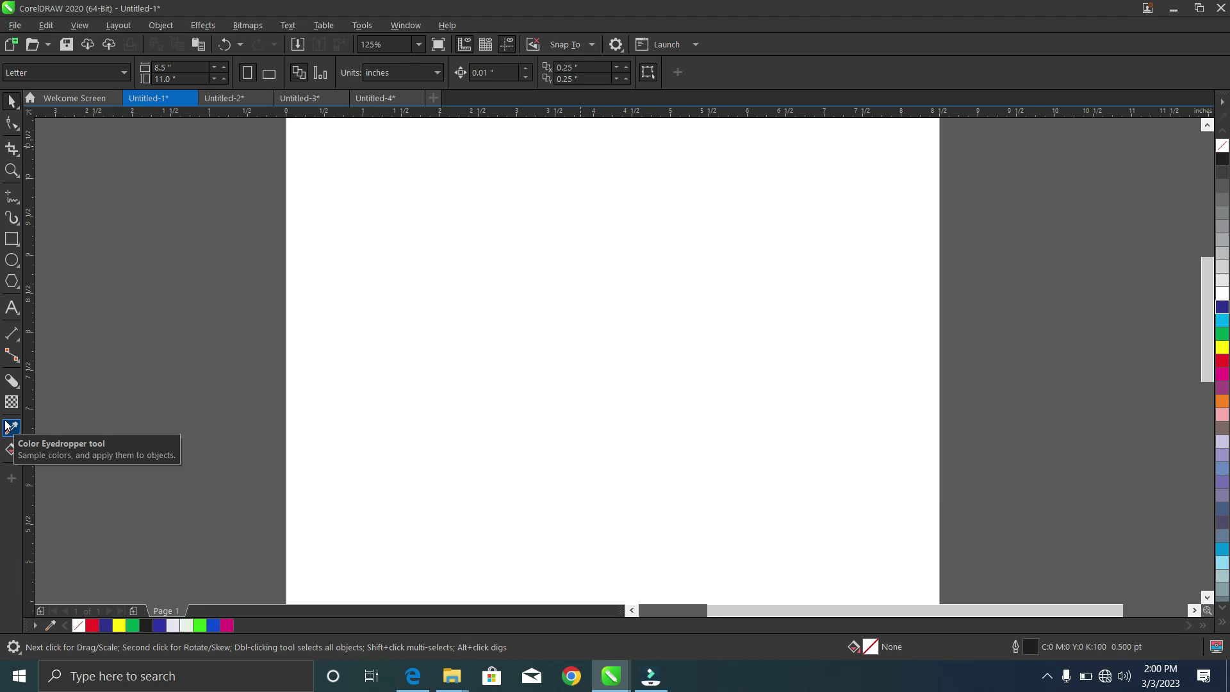
Draw a tall rectangle and a wider rectangle to its right on the page
{"action": "left_click", "coordinate": [12, 238]}
{"action": "mouse_move", "coordinate": [331, 264]}
{"action": "left_mouse_down"}
{"action": "mouse_move", "coordinate": [401, 432]}
{"action": "mouse_move", "coordinate": [401, 386]}
{"action": "left_mouse_up"}
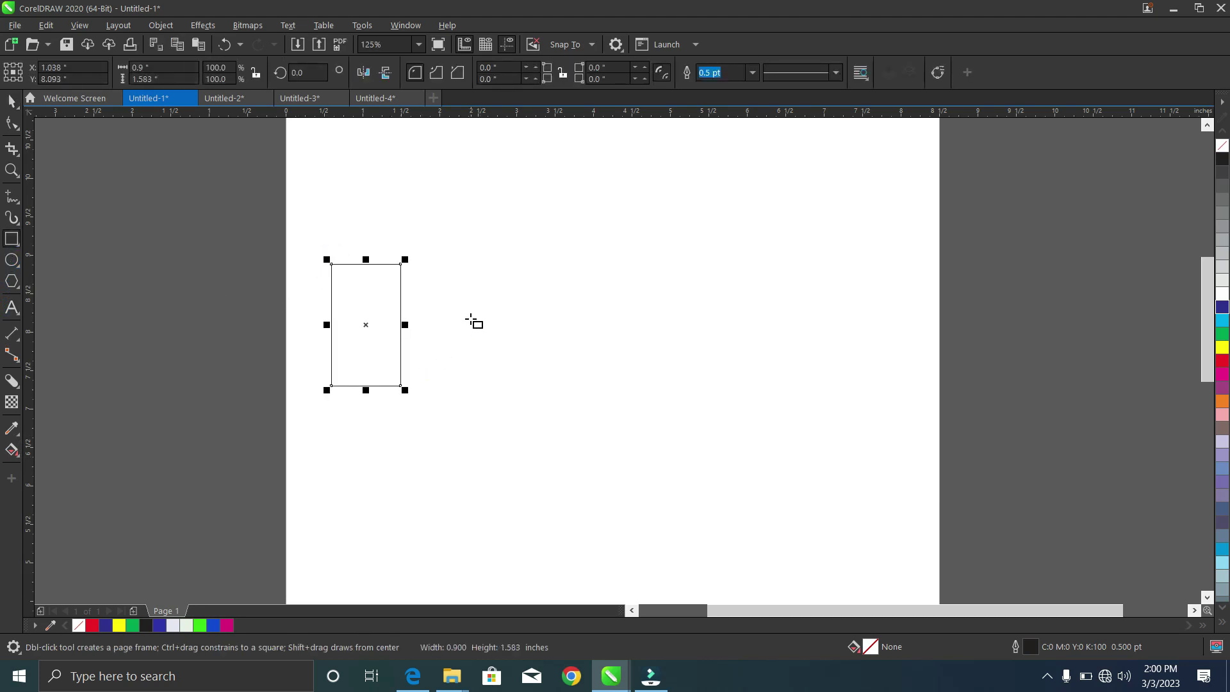
{"action": "left_click_drag", "start_coordinate": [469, 315], "coordinate": [584, 421]}
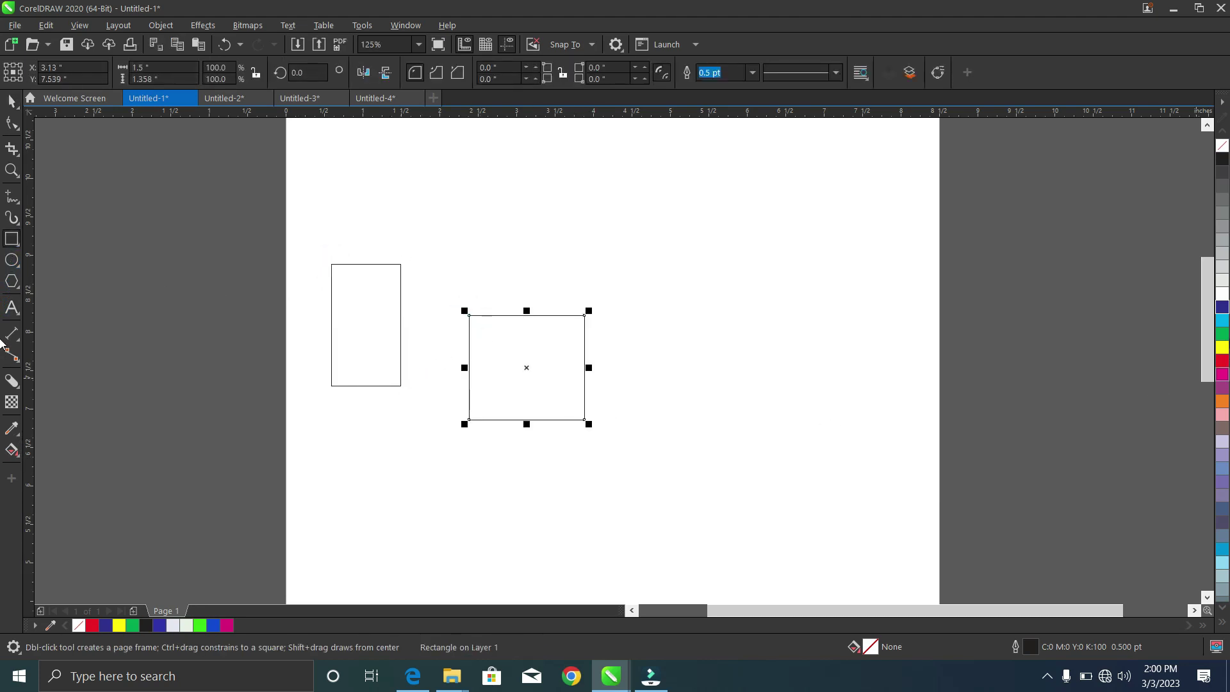
Fill the wider rectangle red and the tall rectangle yellow
{"action": "left_click", "coordinate": [1223, 360]}
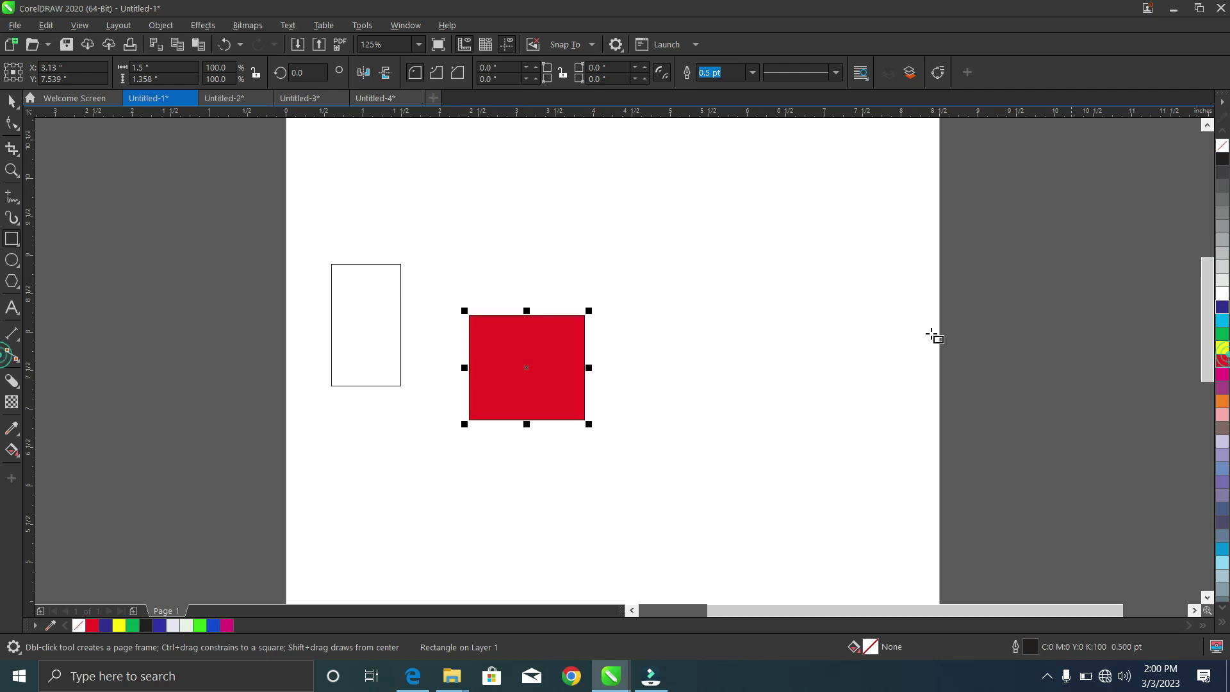
{"action": "left_click", "coordinate": [369, 355]}
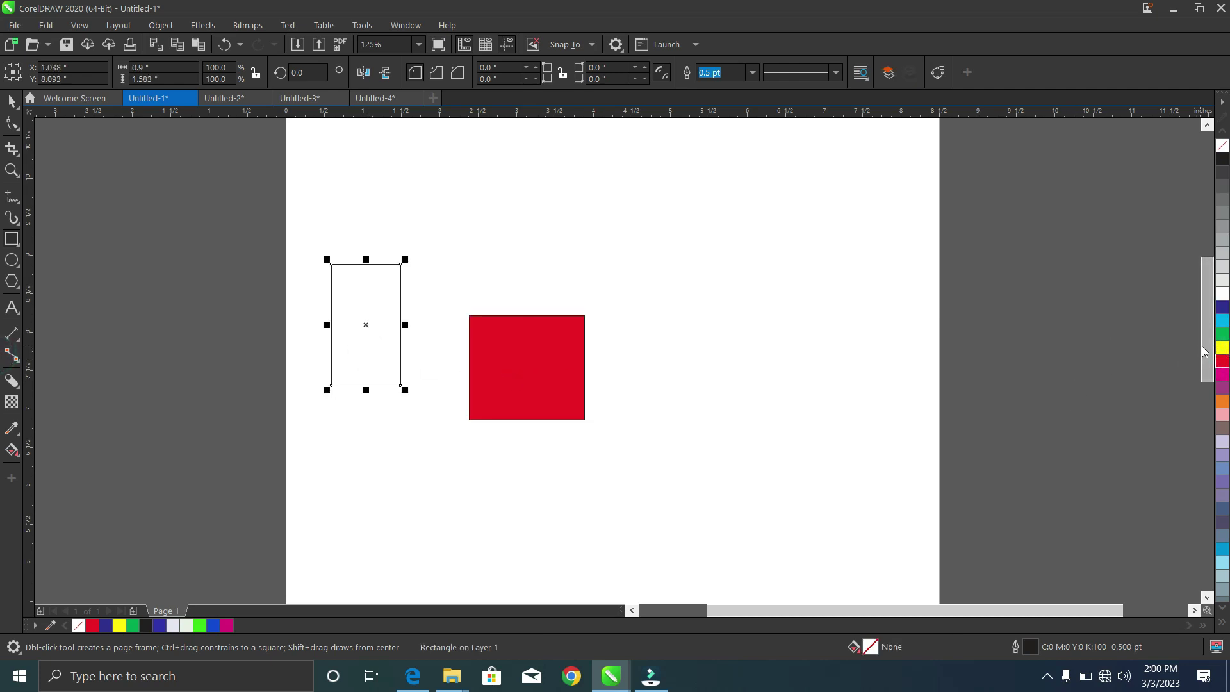
{"action": "left_click", "coordinate": [1222, 348]}
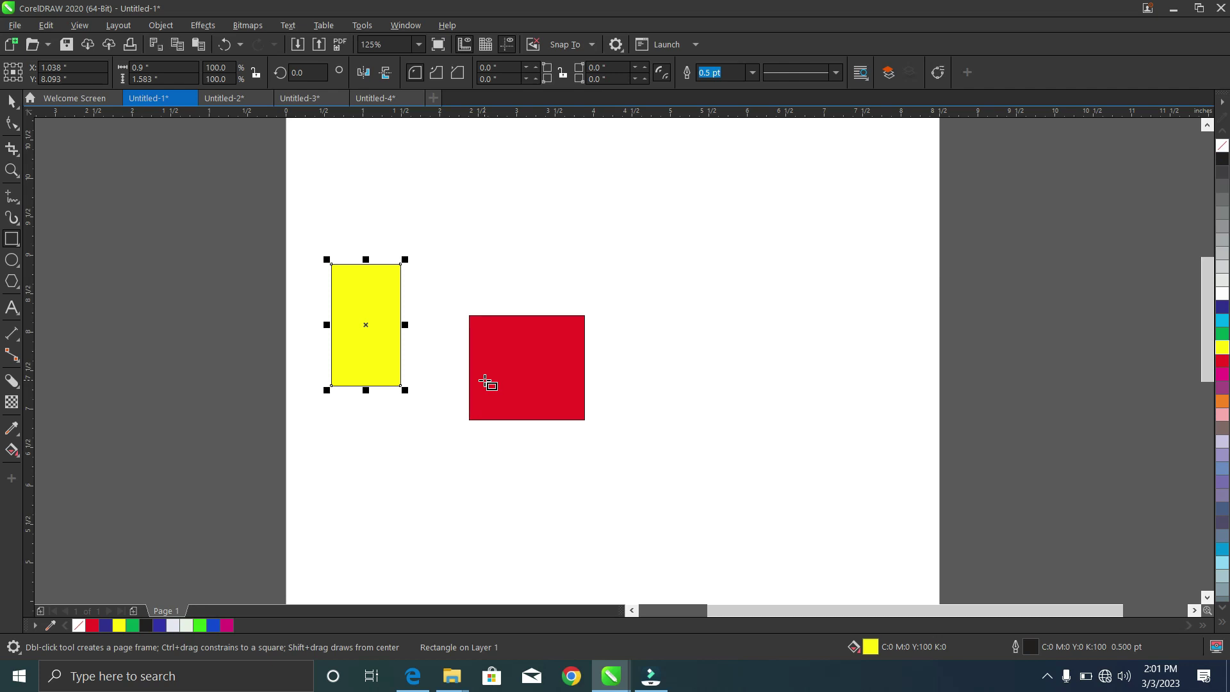
{"action": "left_click", "coordinate": [514, 373]}
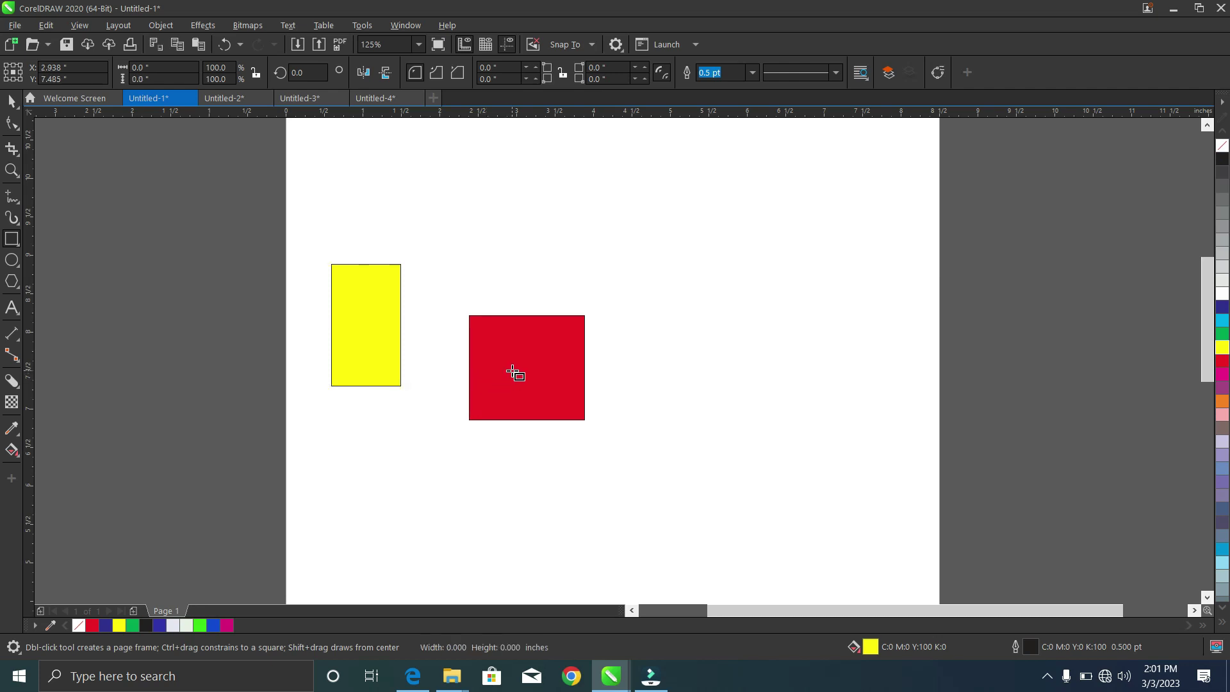
{"action": "left_click", "coordinate": [515, 373]}
{"action": "left_click", "coordinate": [377, 316]}
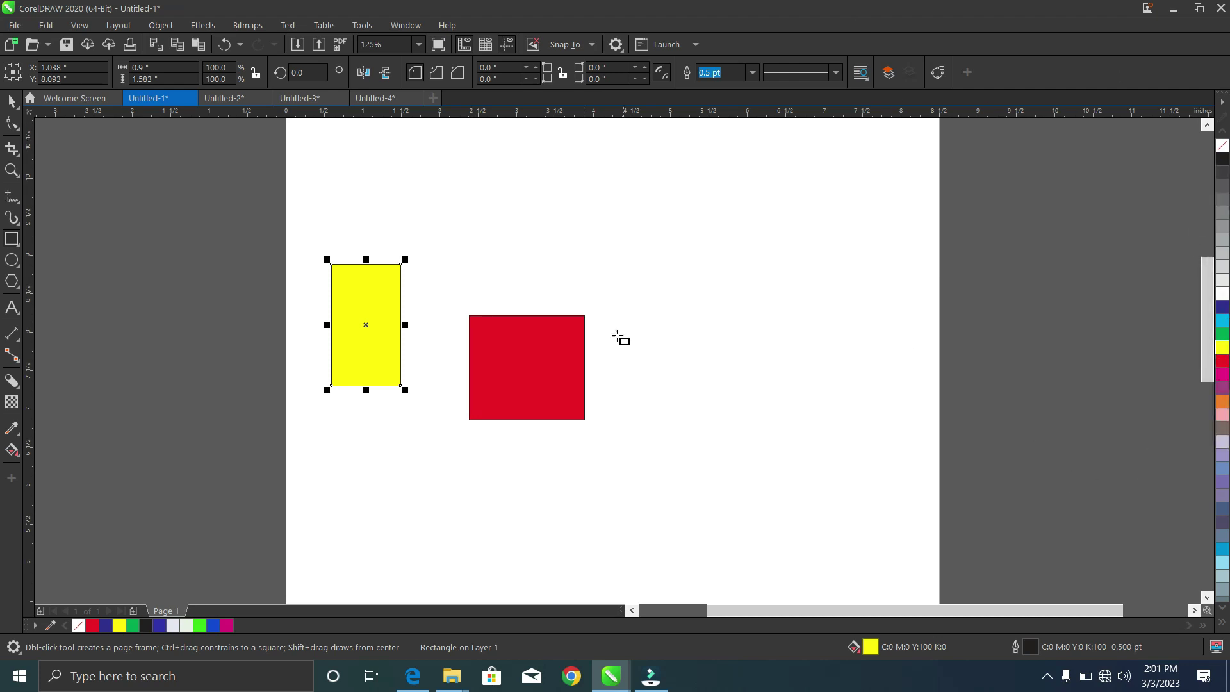
Sample the red rectangle with the Color Eyedropper and apply that red to the yellow rectangle
{"action": "left_click", "coordinate": [11, 431]}
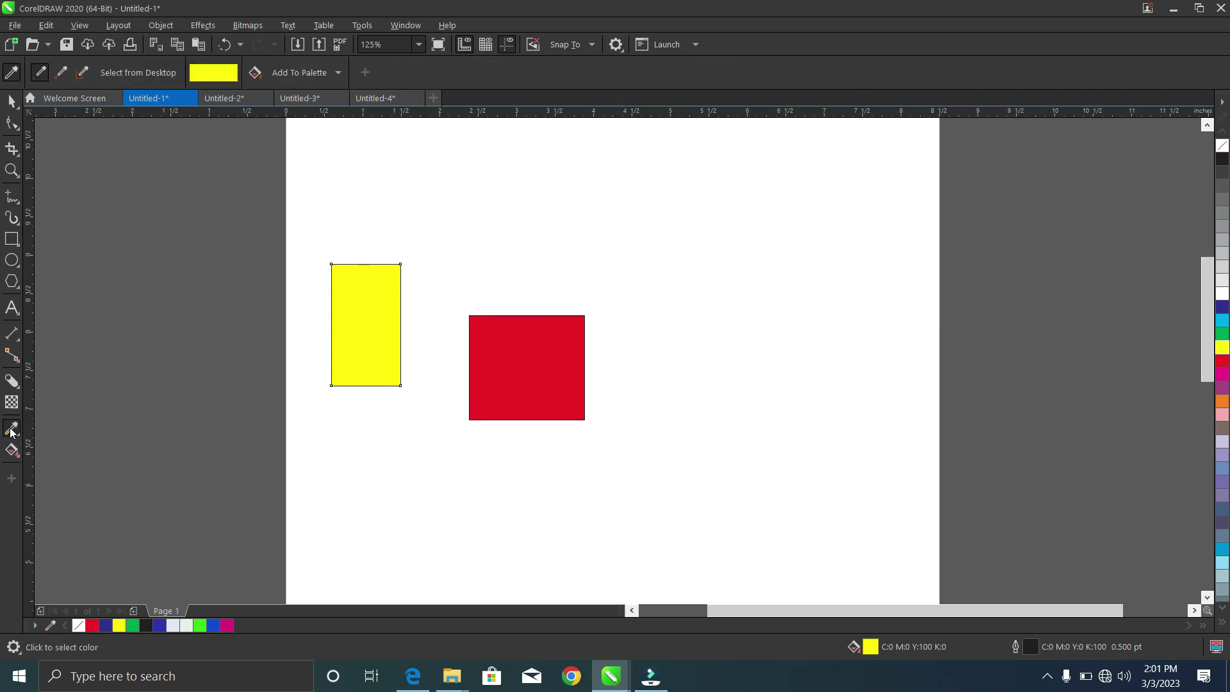
{"action": "left_click", "coordinate": [497, 369]}
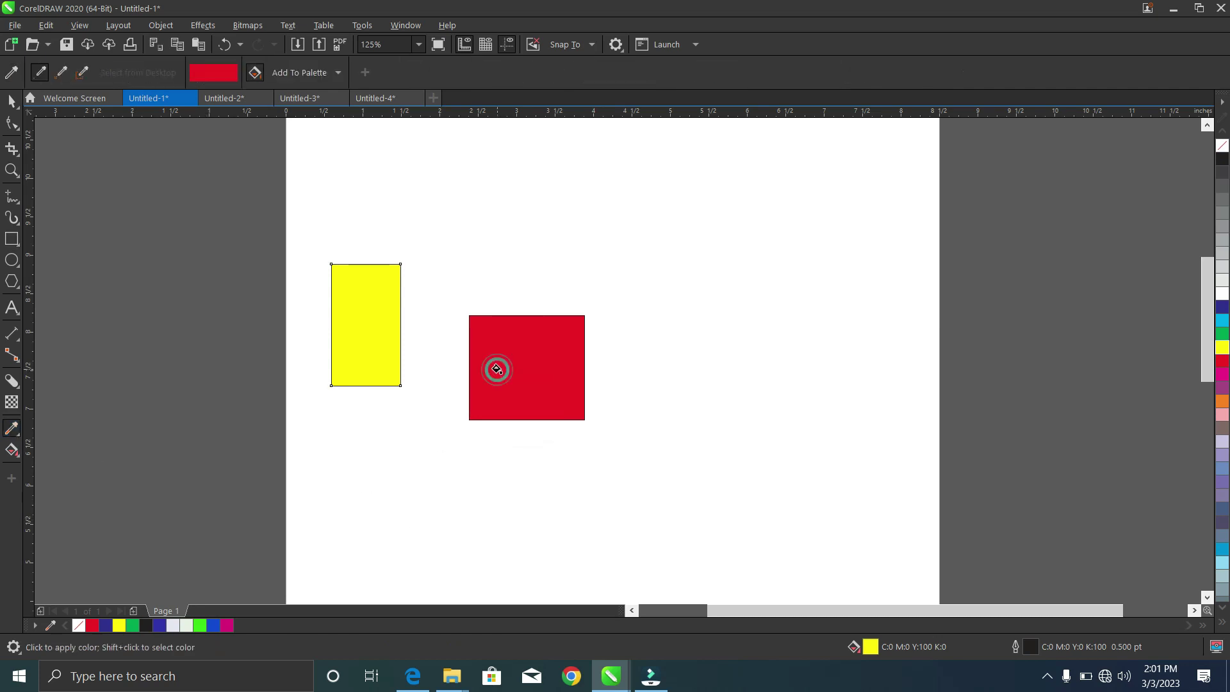
{"action": "left_click", "coordinate": [348, 298]}
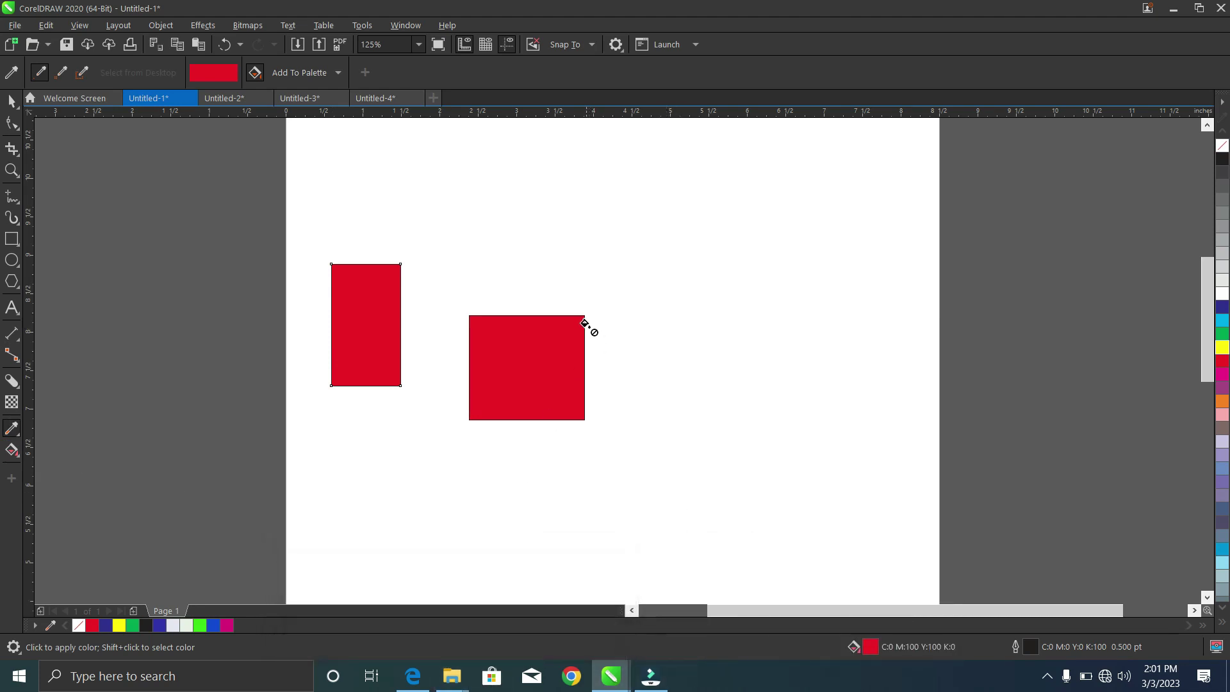
Copy the SOLID DESIGN 1 image from the Downloads › New folder
{"action": "mouse_move", "coordinate": [447, 683]}
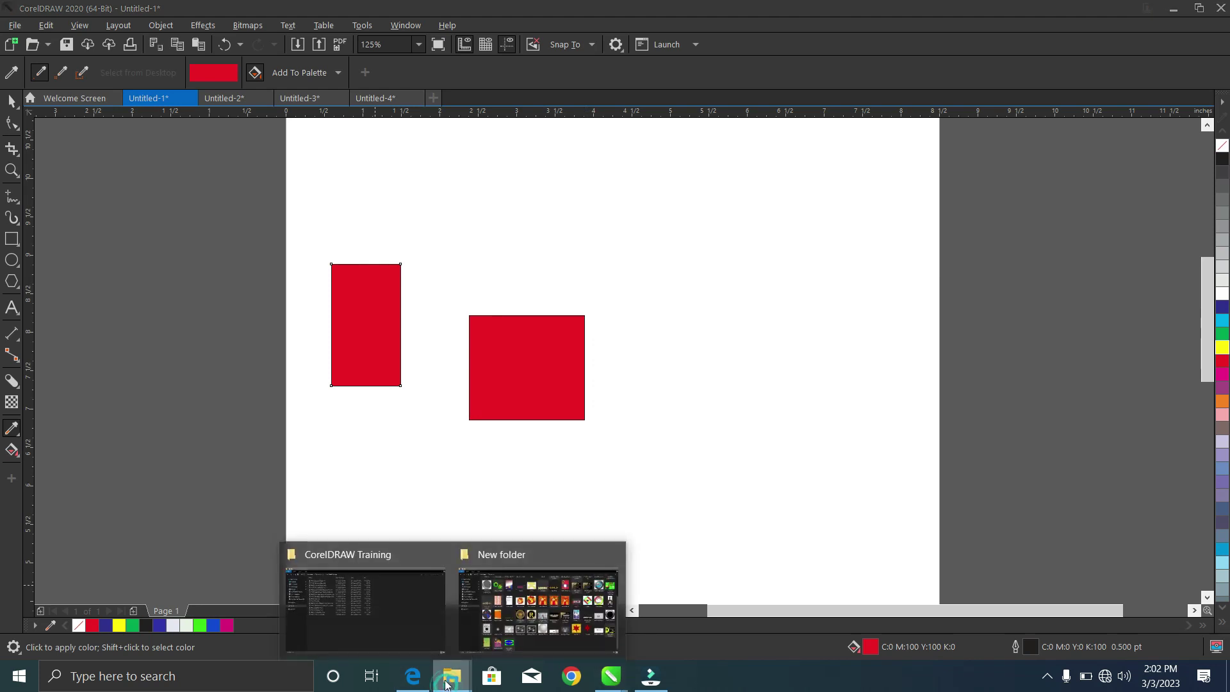
{"action": "left_click", "coordinate": [487, 632]}
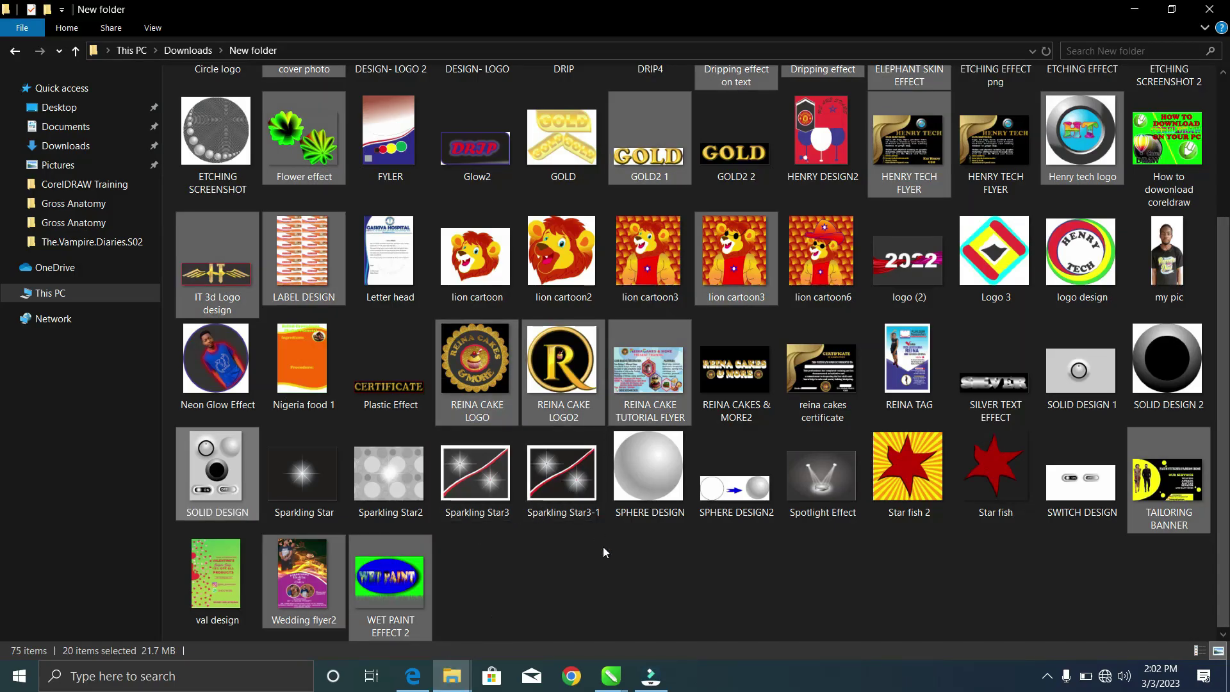
{"action": "left_click", "coordinate": [604, 553]}
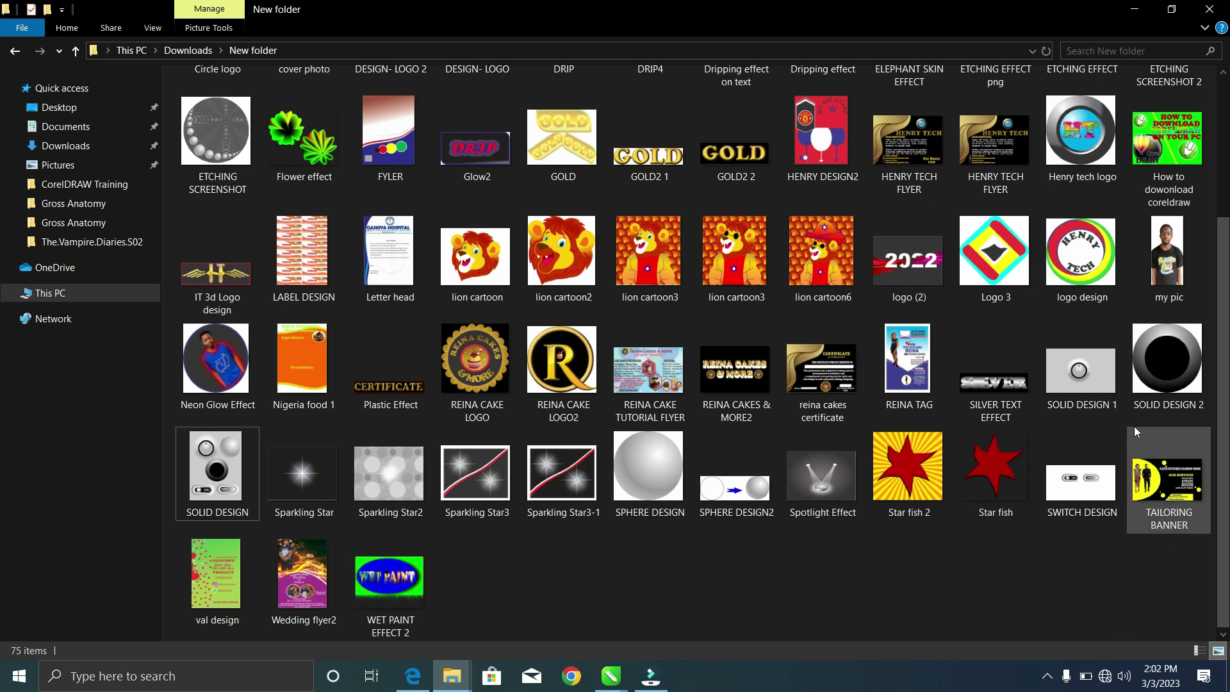
{"action": "left_click", "coordinate": [1081, 377]}
{"action": "right_click", "coordinate": [1081, 377]}
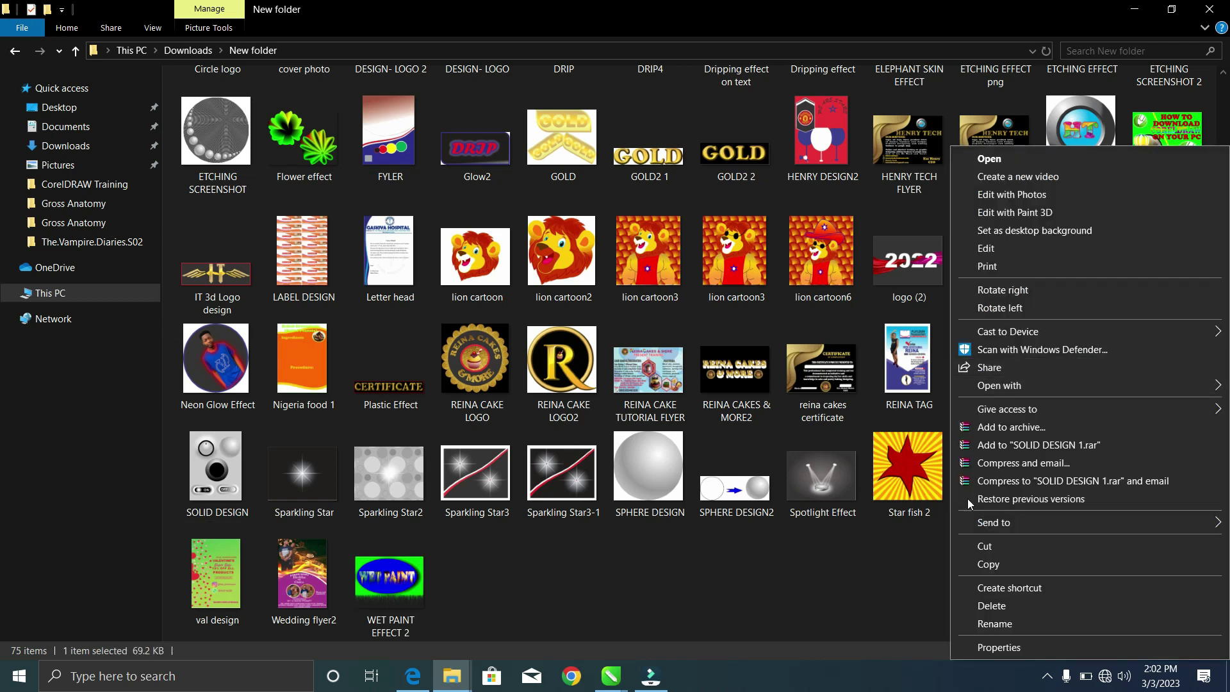
{"action": "left_click", "coordinate": [983, 564]}
Paste the SOLID DESIGN 1 knob image into Untitled-1 and move it right of the rectangles
{"action": "mouse_move", "coordinate": [620, 679]}
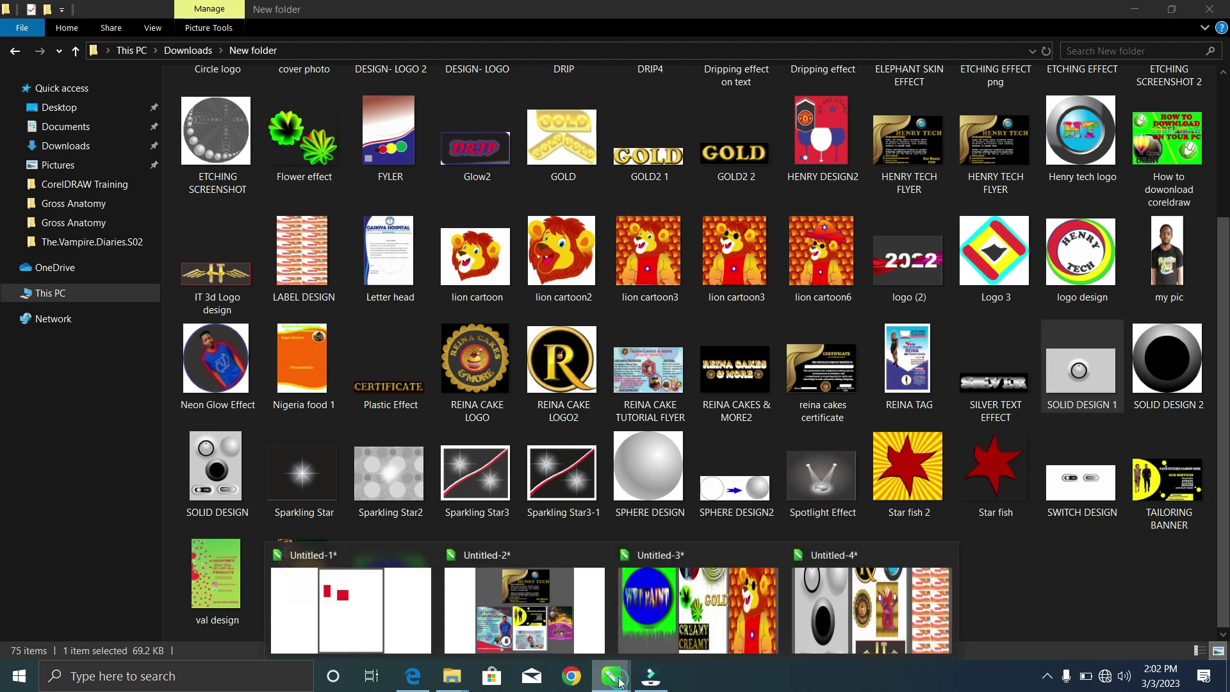
{"action": "left_click", "coordinate": [341, 619]}
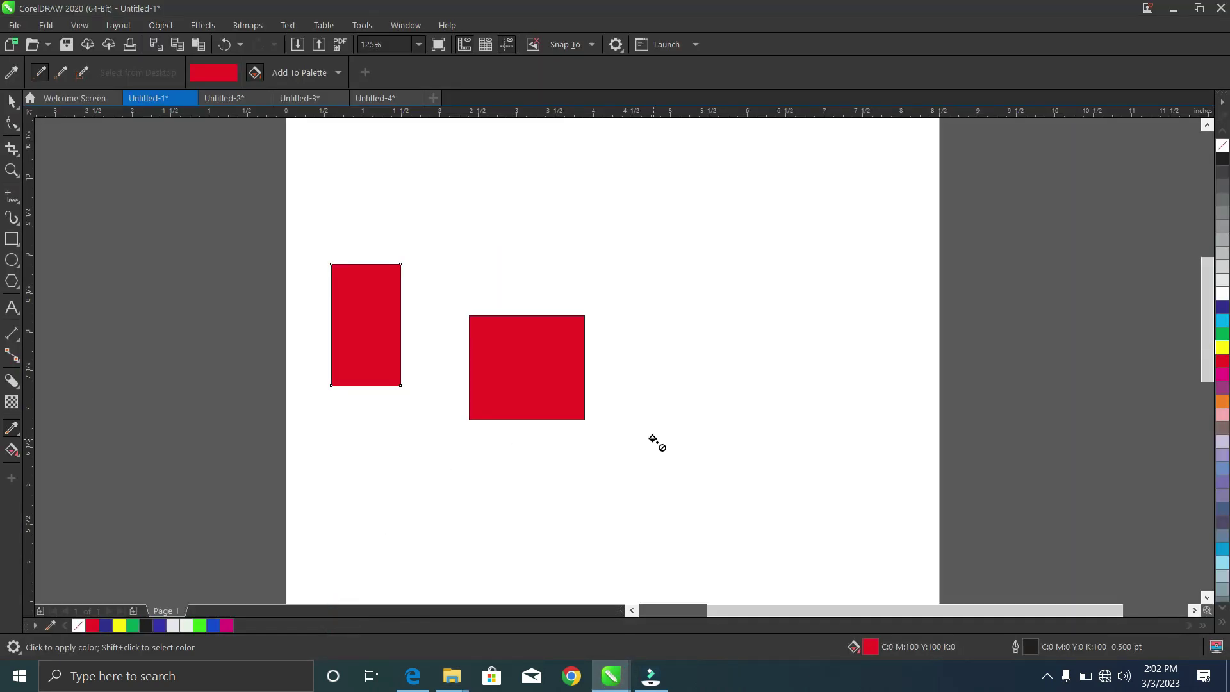
{"action": "left_click", "coordinate": [11, 103]}
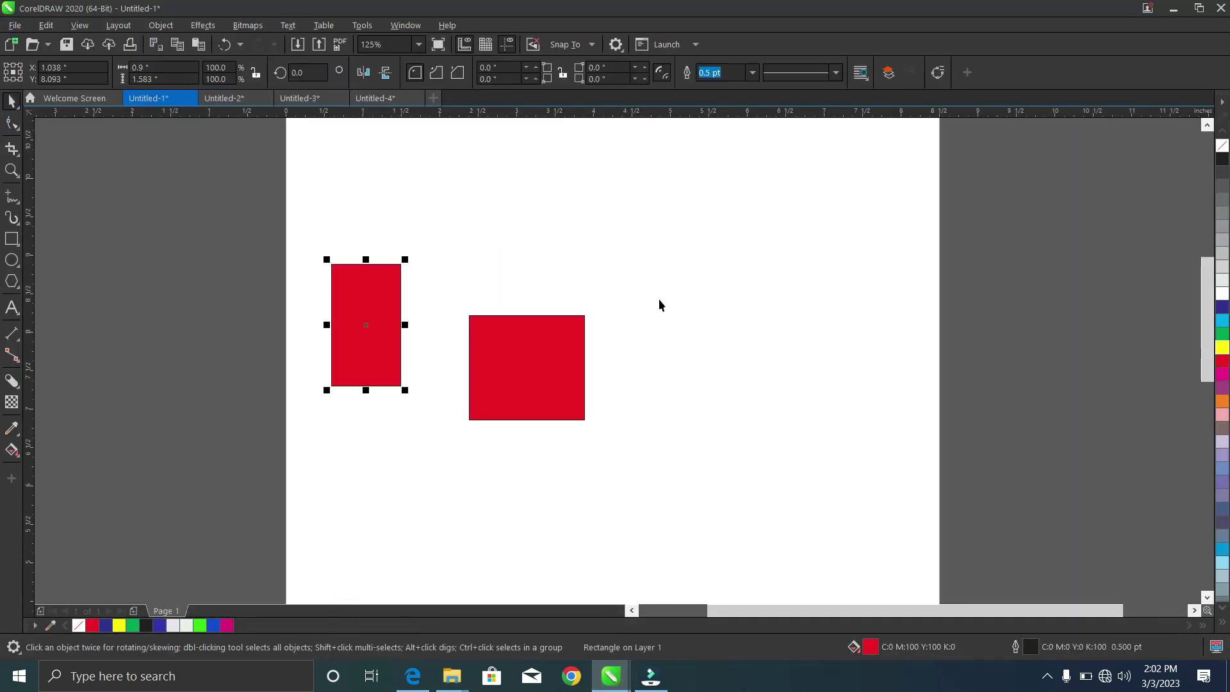
{"action": "right_click", "coordinate": [660, 301]}
{"action": "left_click", "coordinate": [699, 423]}
{"action": "left_click_drag", "start_coordinate": [653, 456], "coordinate": [926, 262]}
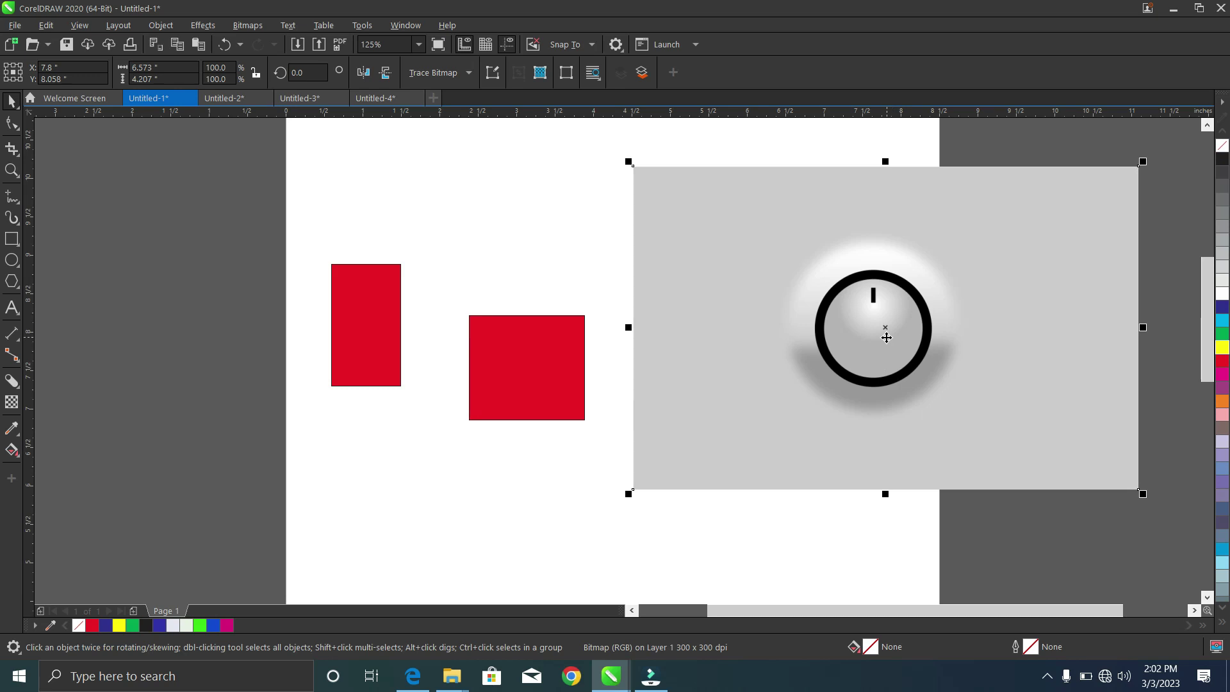
Switch the knob image into rotate mode, adjust it, then deselect it
{"action": "left_click", "coordinate": [680, 251]}
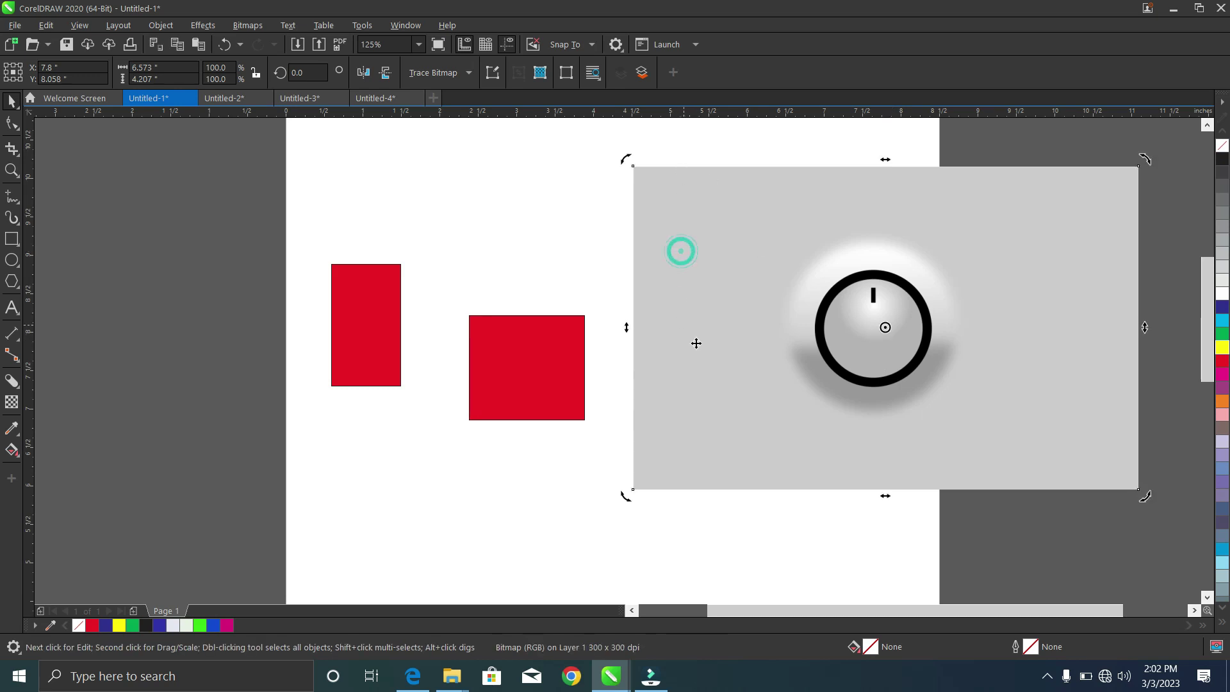
{"action": "left_click", "coordinate": [789, 426]}
{"action": "left_click", "coordinate": [1090, 435]}
{"action": "left_click", "coordinate": [525, 472]}
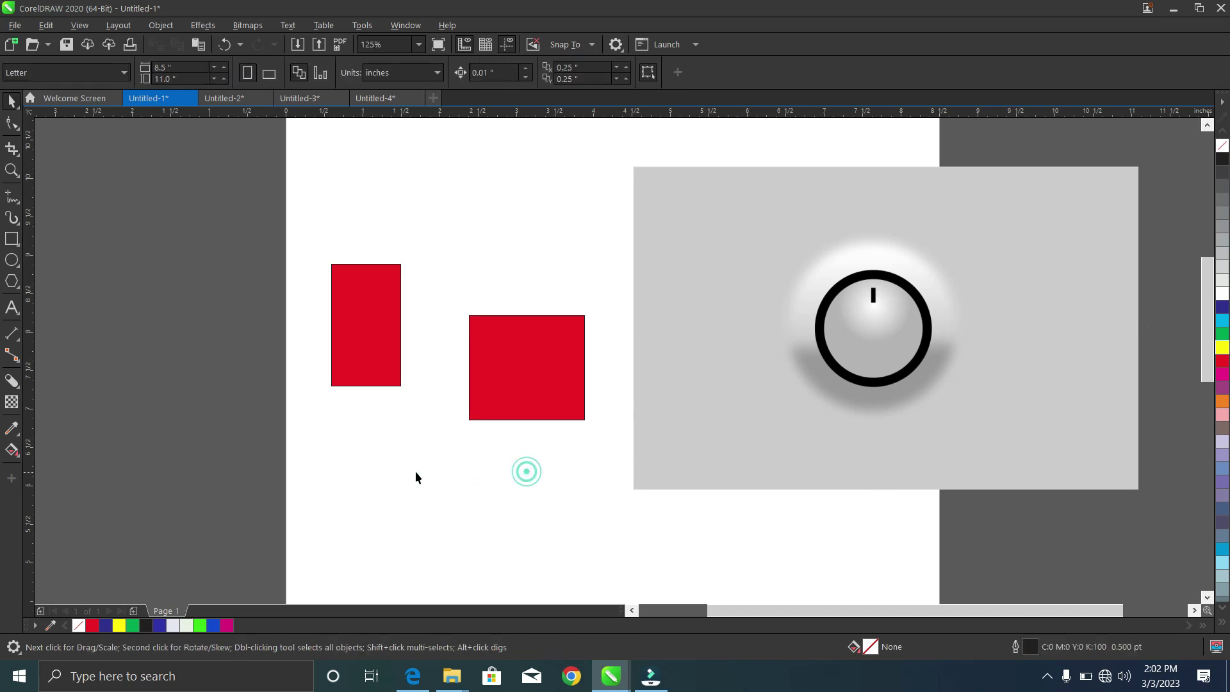
Sample the knob image's grey background and apply it to the tall rectangle
{"action": "left_click", "coordinate": [9, 430]}
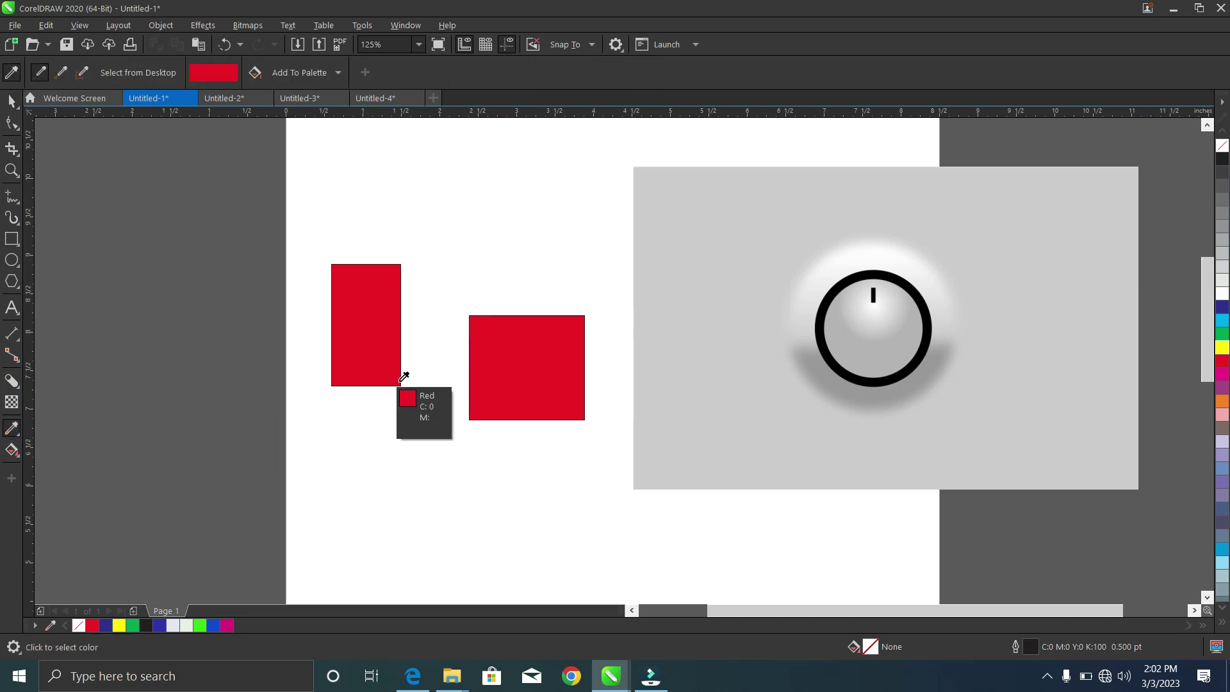
{"action": "left_click", "coordinate": [672, 377]}
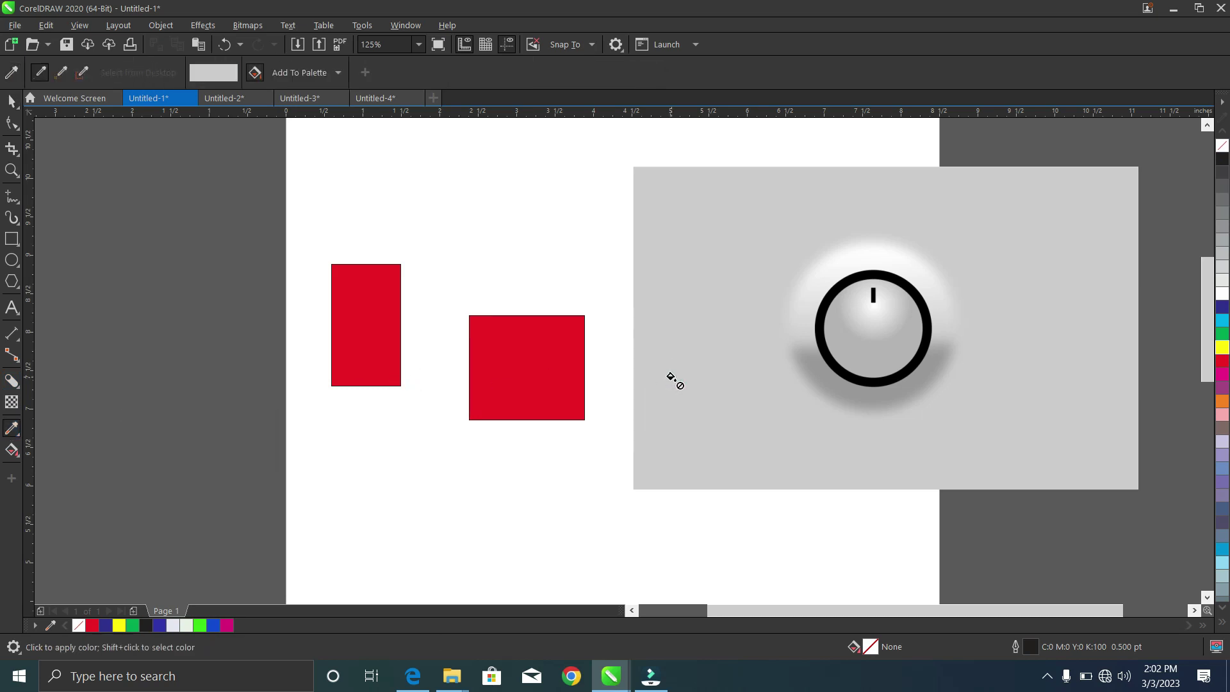
{"action": "left_click", "coordinate": [349, 342]}
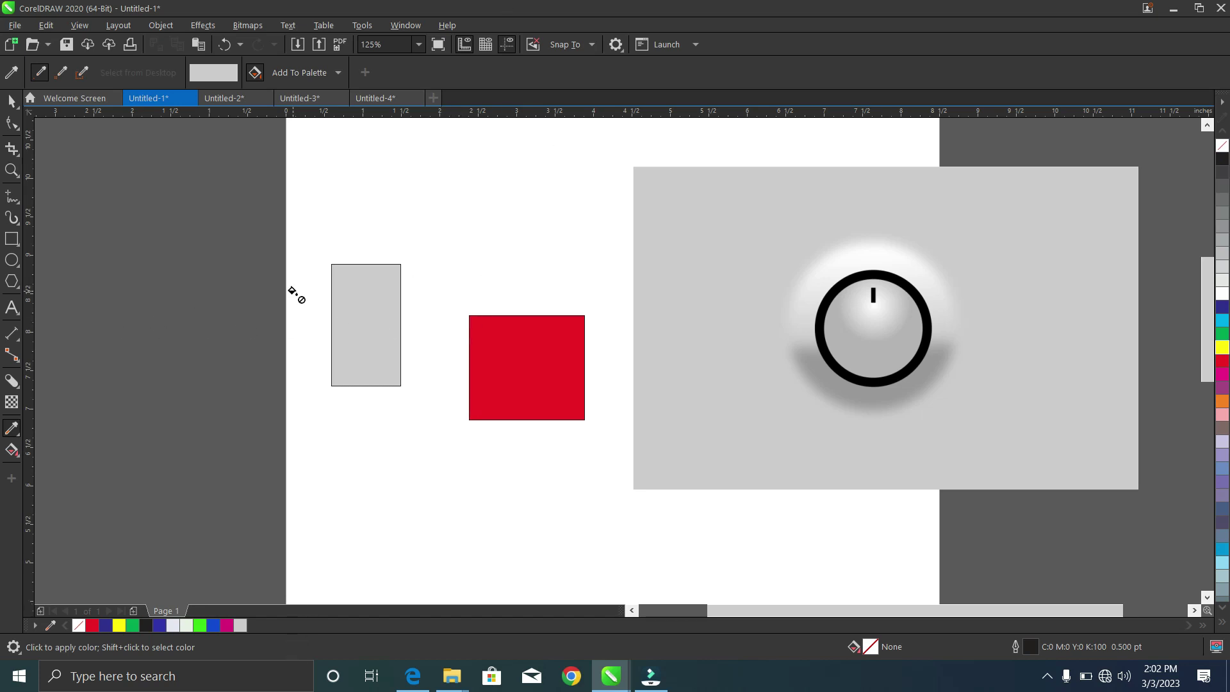
Add an interactive fountain fill across the grey rectangle and reposition its start point
{"action": "left_click", "coordinate": [9, 451]}
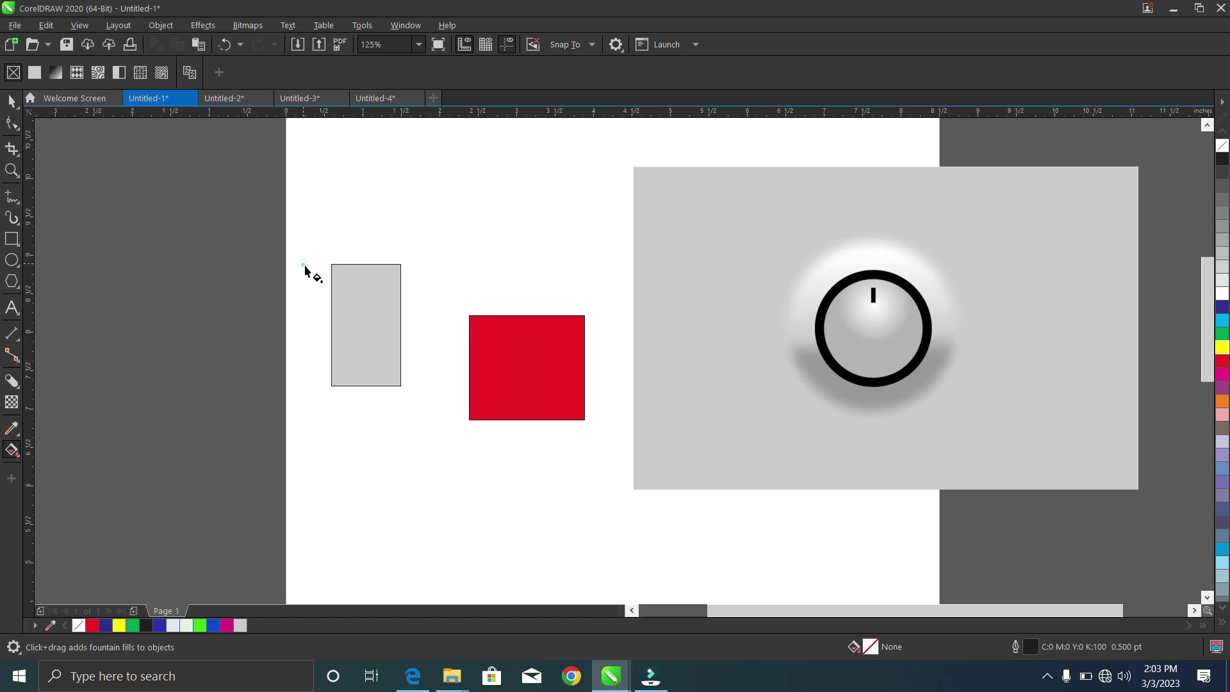
{"action": "left_click", "coordinate": [304, 265]}
{"action": "left_click", "coordinate": [352, 330]}
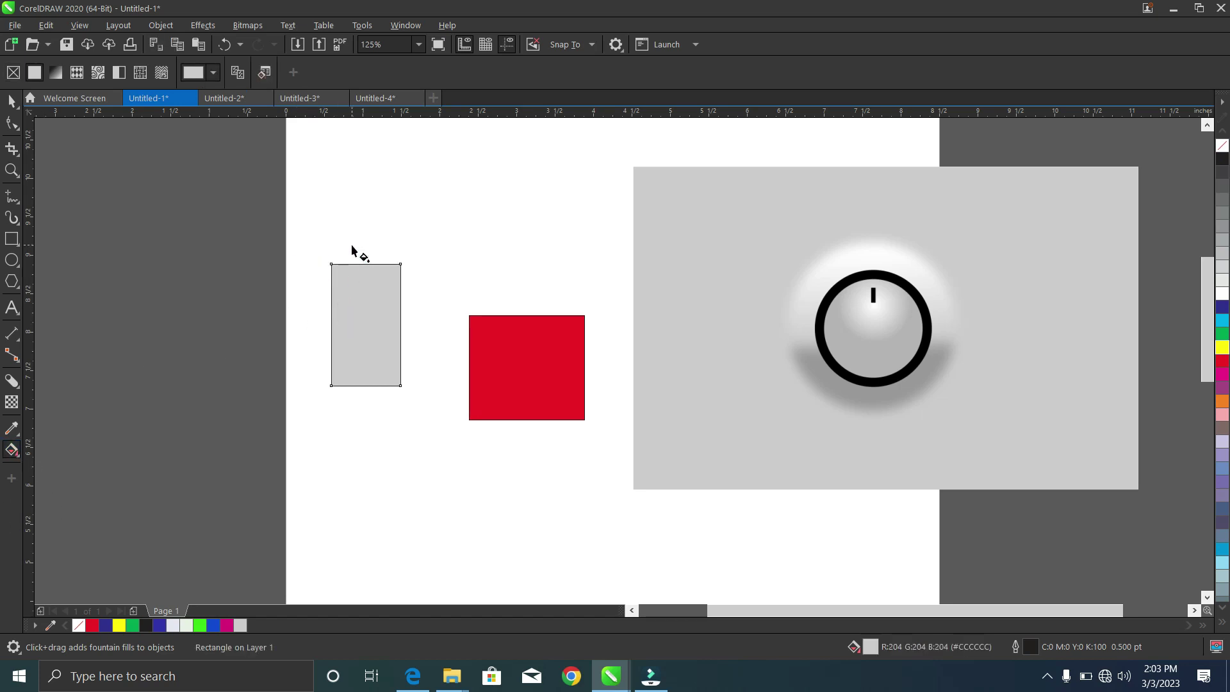
{"action": "left_click_drag", "start_coordinate": [293, 265], "coordinate": [343, 352]}
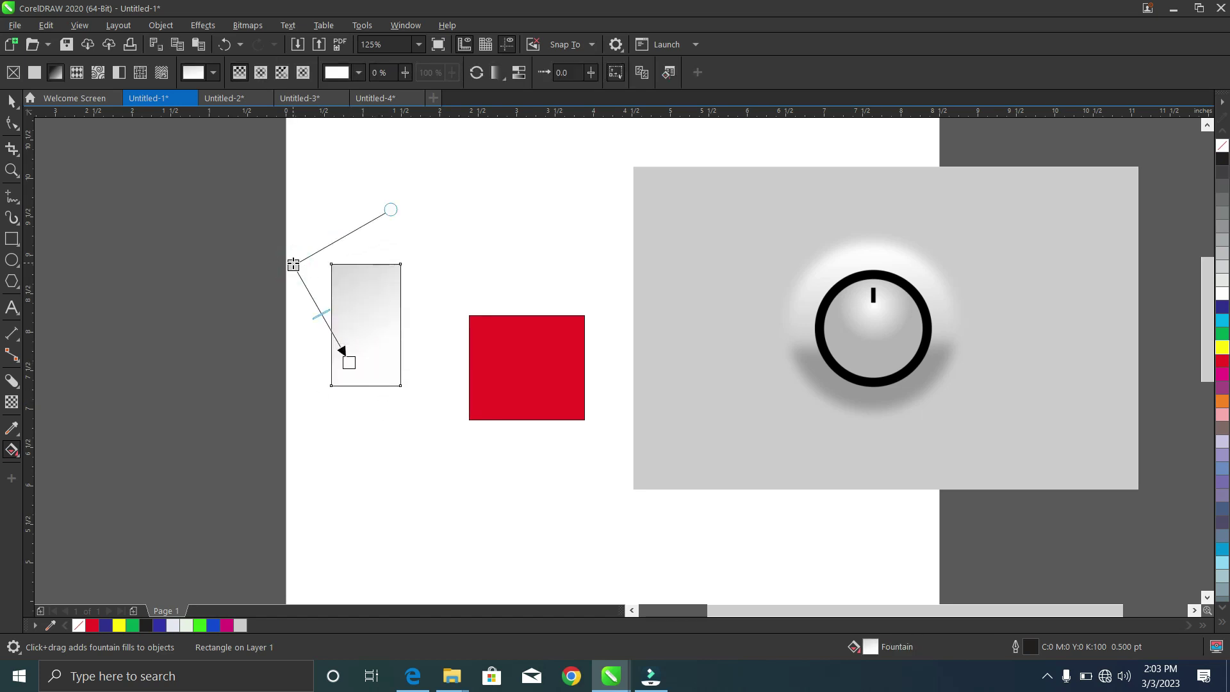
{"action": "left_click_drag", "start_coordinate": [293, 264], "coordinate": [326, 290]}
{"action": "left_click", "coordinate": [368, 366]}
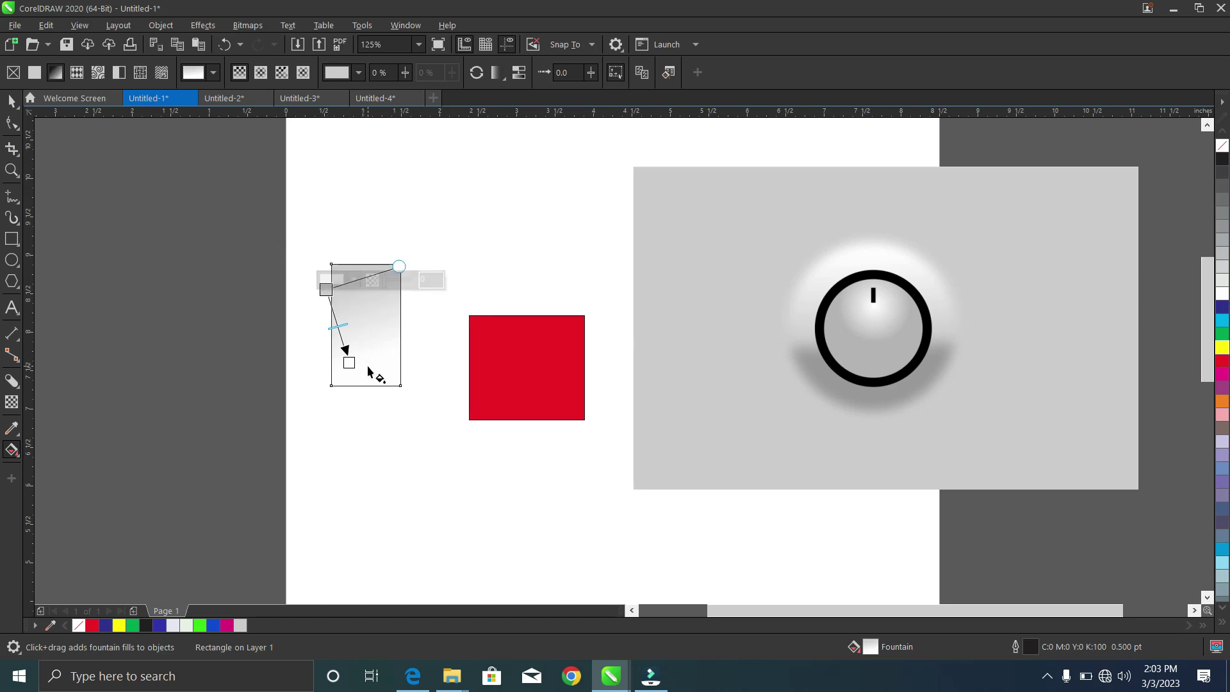
Make the gradient's end colour yellow
{"action": "left_click", "coordinate": [341, 270]}
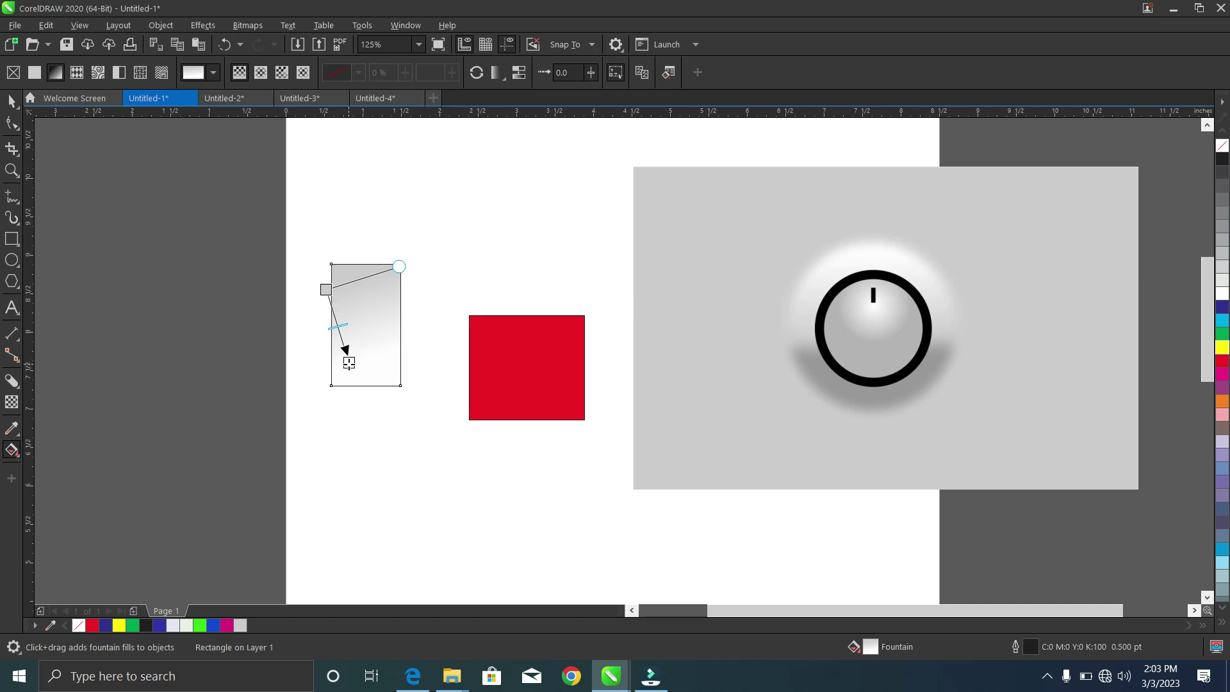
{"action": "left_click", "coordinate": [349, 363]}
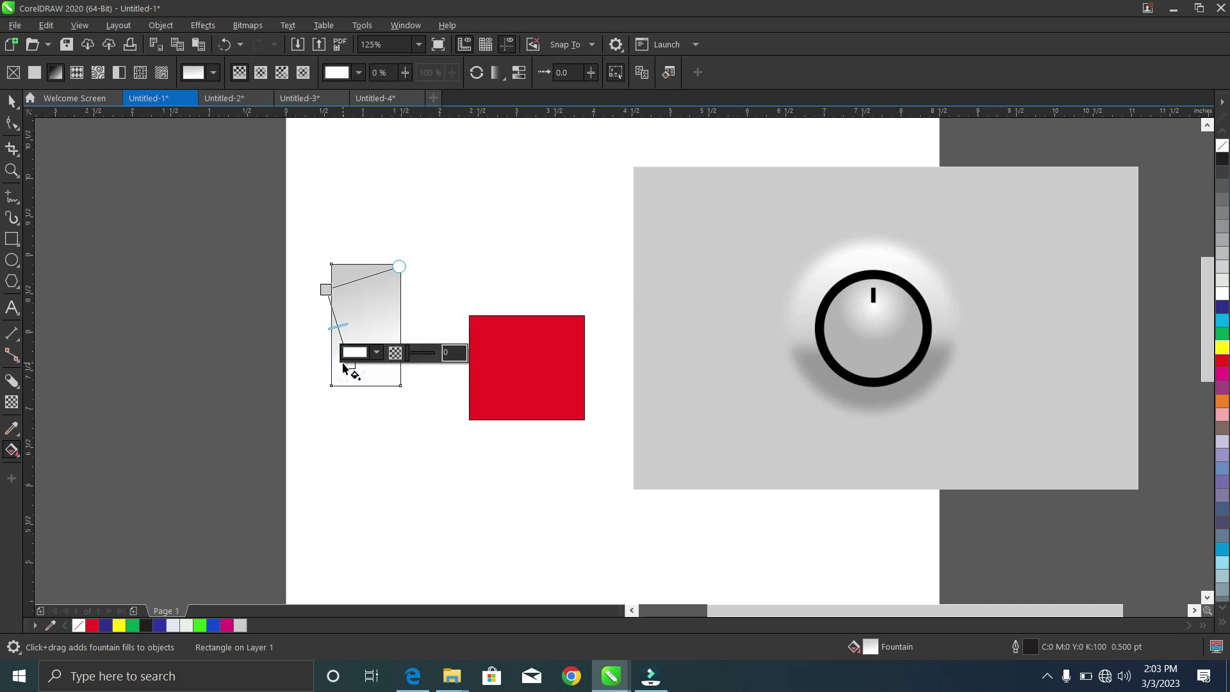
{"action": "left_click", "coordinate": [1223, 348]}
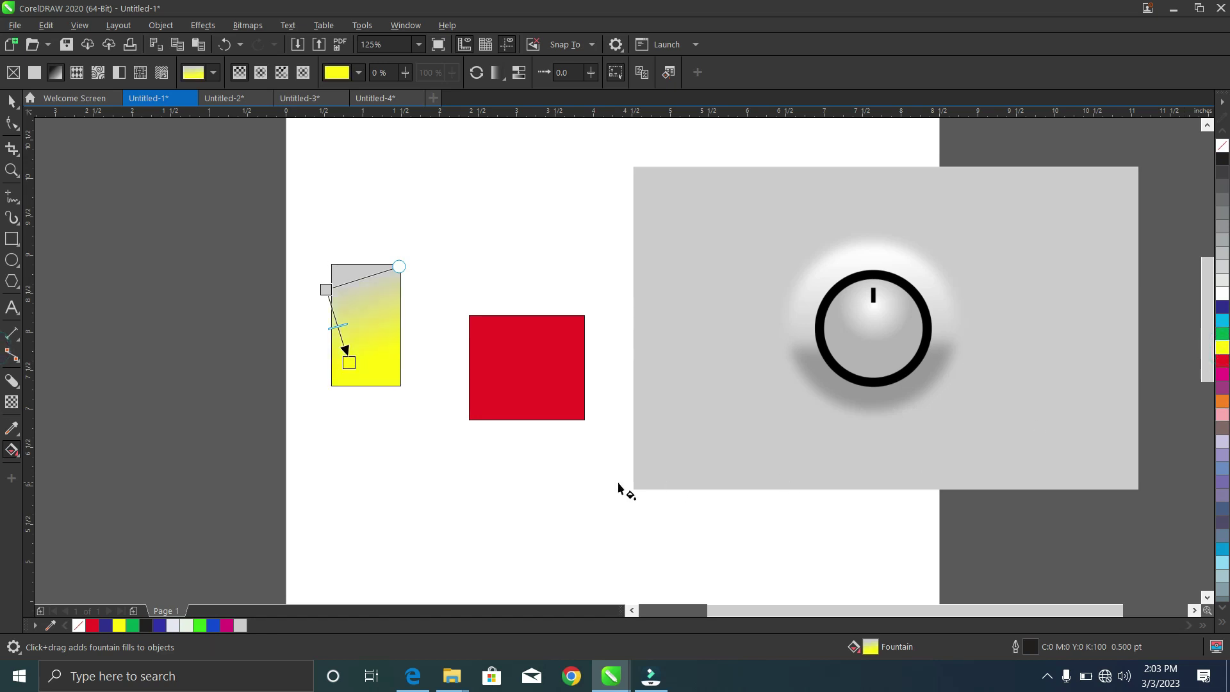
Shift the gradient's transition lower and add a dark blue colour stop midway along it
{"action": "scroll", "coordinate": [354, 346], "scroll_direction": "up", "scroll_amount": 2}
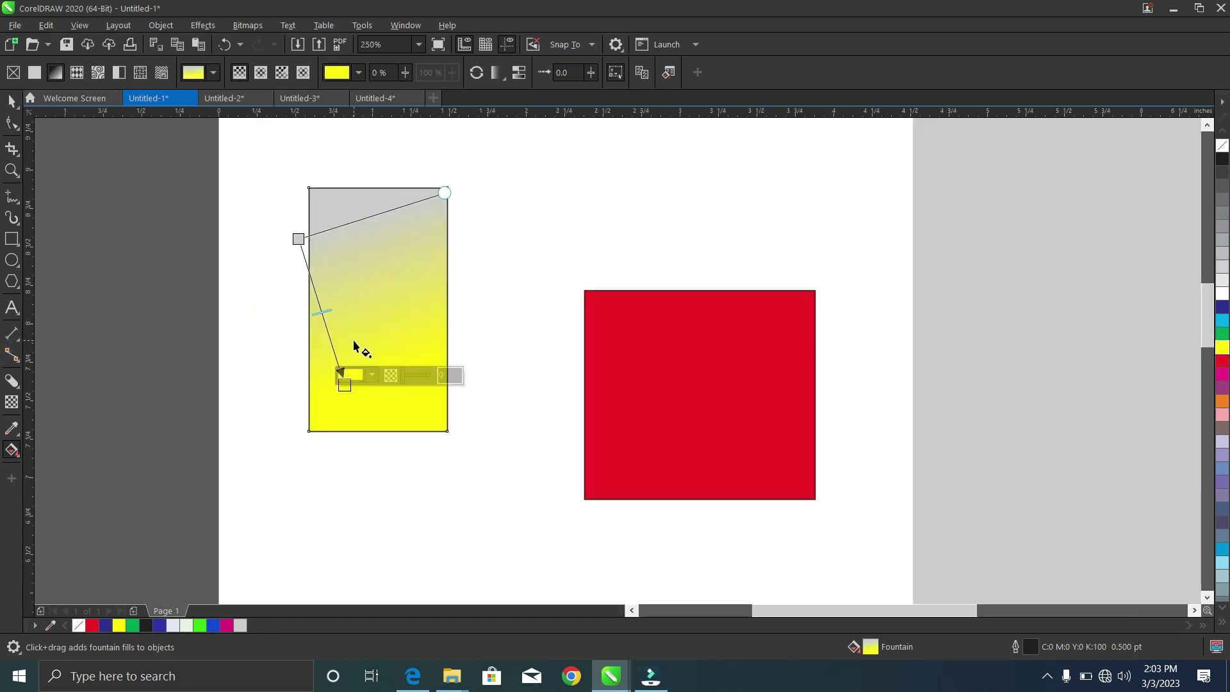
{"action": "scroll", "coordinate": [354, 346], "scroll_direction": "up", "scroll_amount": 2}
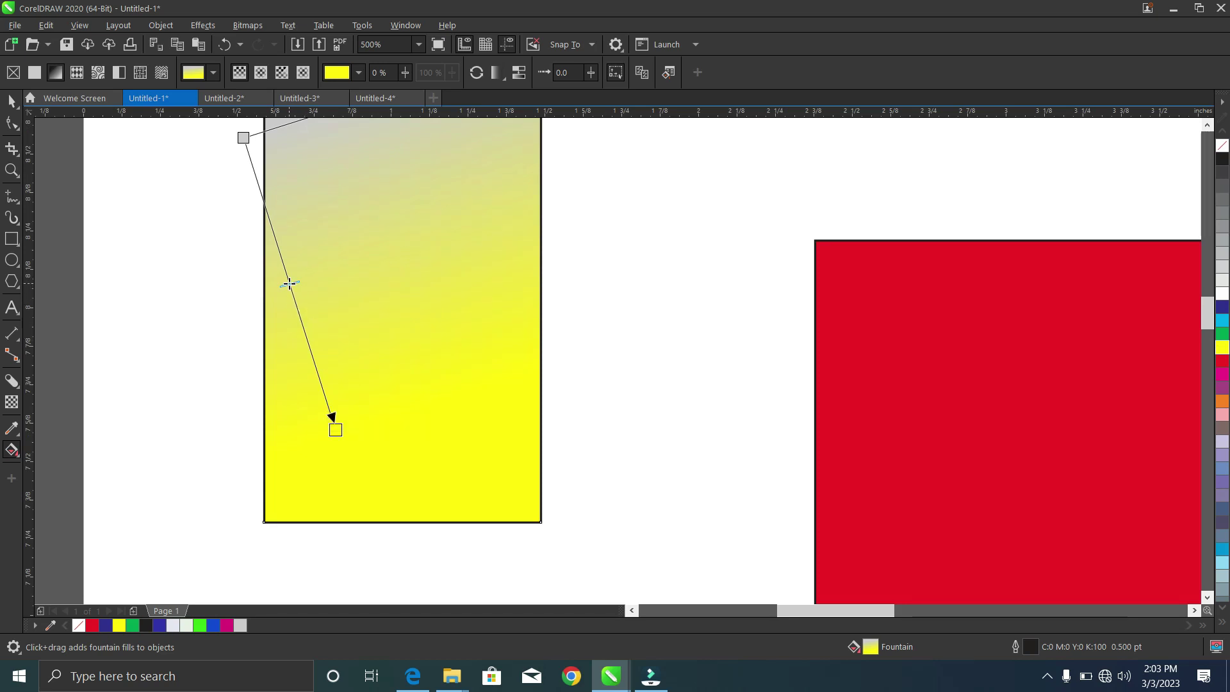
{"action": "left_click_drag", "start_coordinate": [289, 281], "coordinate": [305, 343]}
{"action": "scroll", "coordinate": [305, 344], "scroll_direction": "down", "scroll_amount": 2}
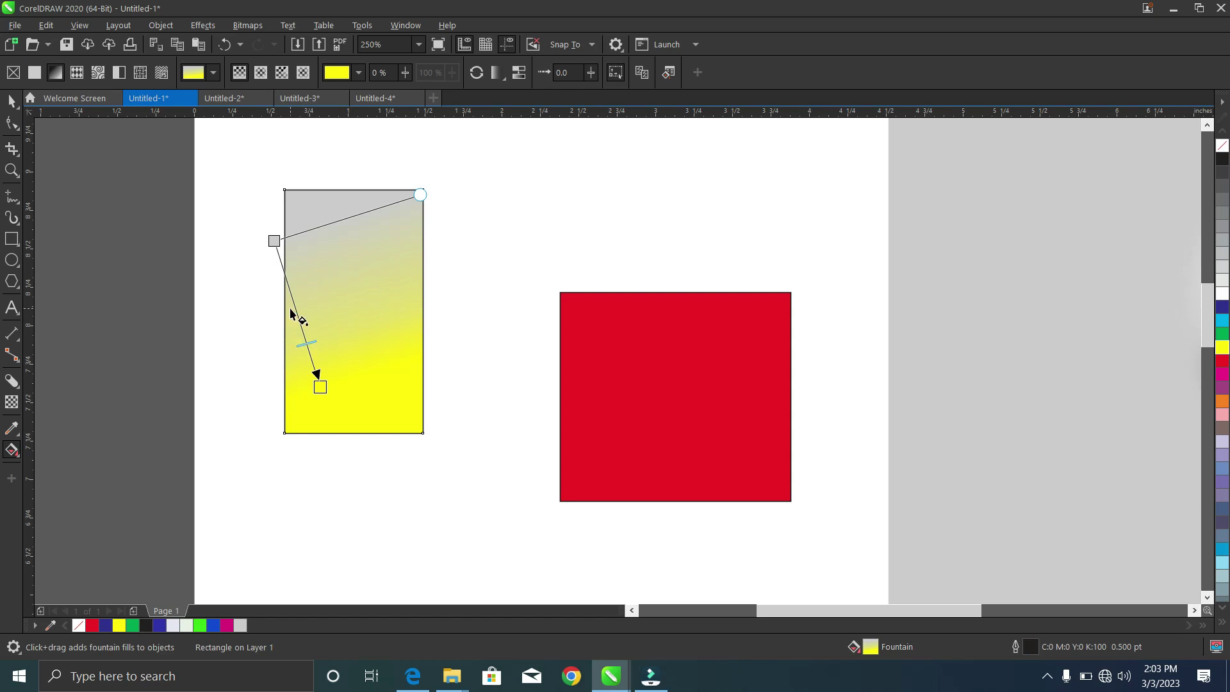
{"action": "scroll", "coordinate": [290, 308], "scroll_direction": "up", "scroll_amount": 2}
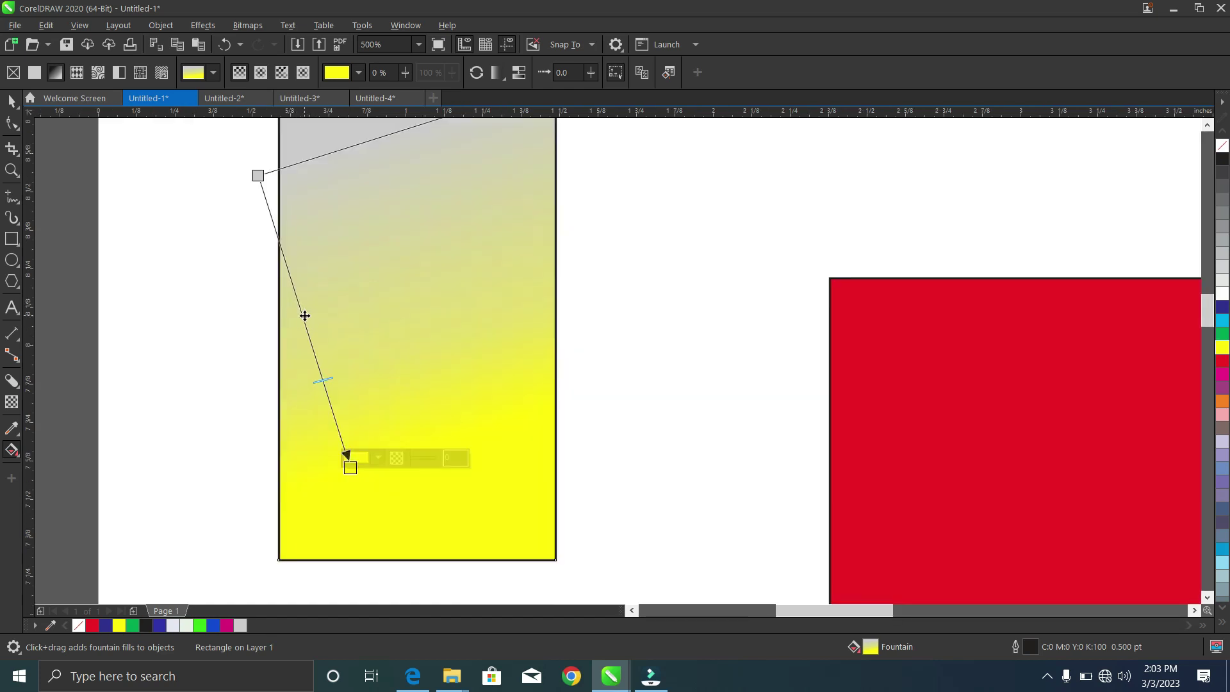
{"action": "double_click", "coordinate": [302, 316]}
{"action": "left_click", "coordinate": [1222, 307]}
{"action": "scroll", "coordinate": [283, 457], "scroll_direction": "down", "scroll_amount": 1}
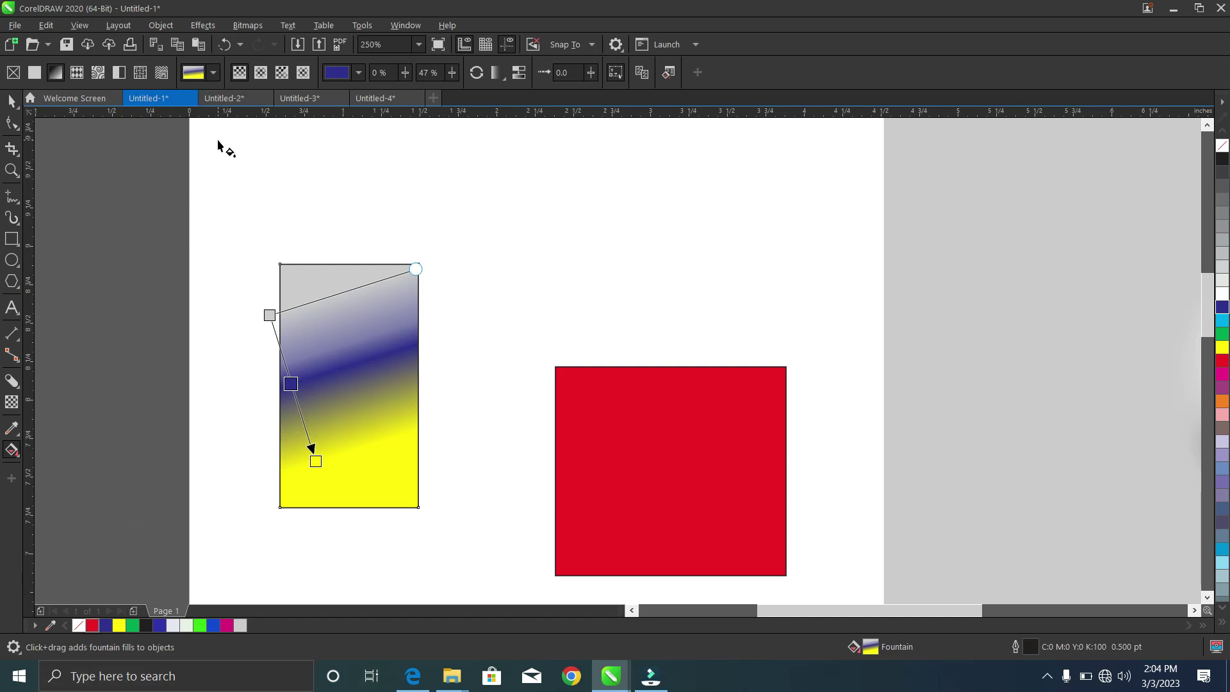
Try an enlarged, rotated elliptical fill and a conical fill, then choose rectangular fountain fill
{"action": "left_click", "coordinate": [259, 75]}
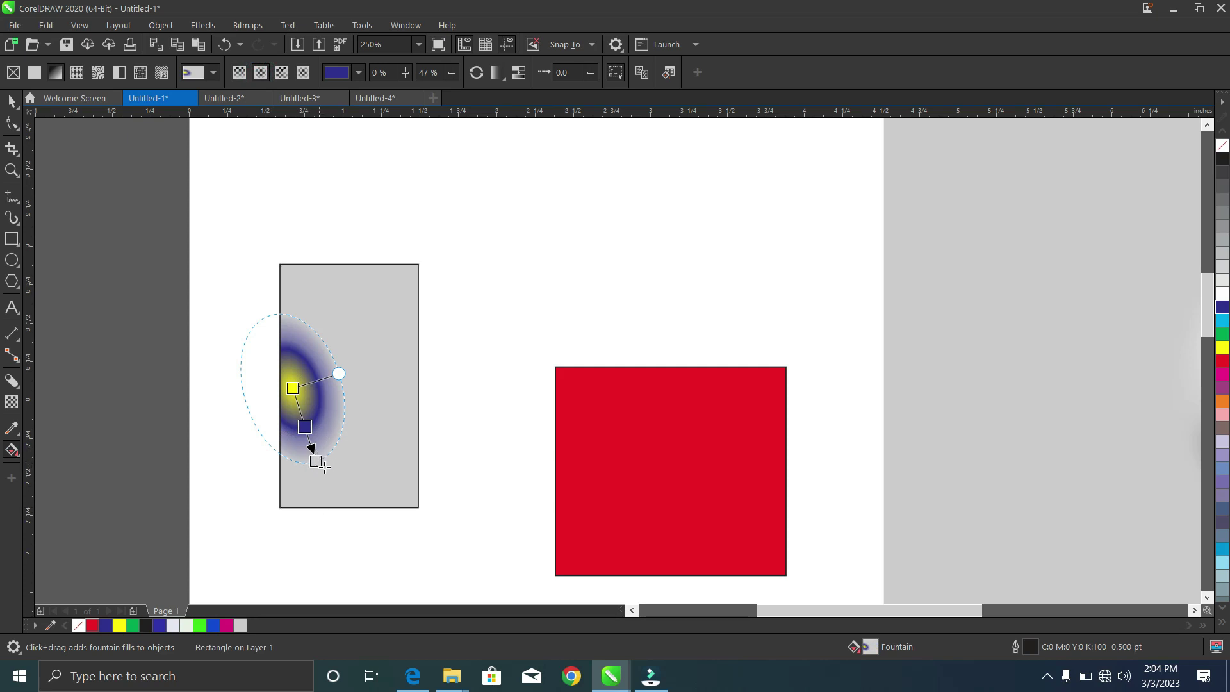
{"action": "left_click_drag", "start_coordinate": [320, 464], "coordinate": [355, 500]}
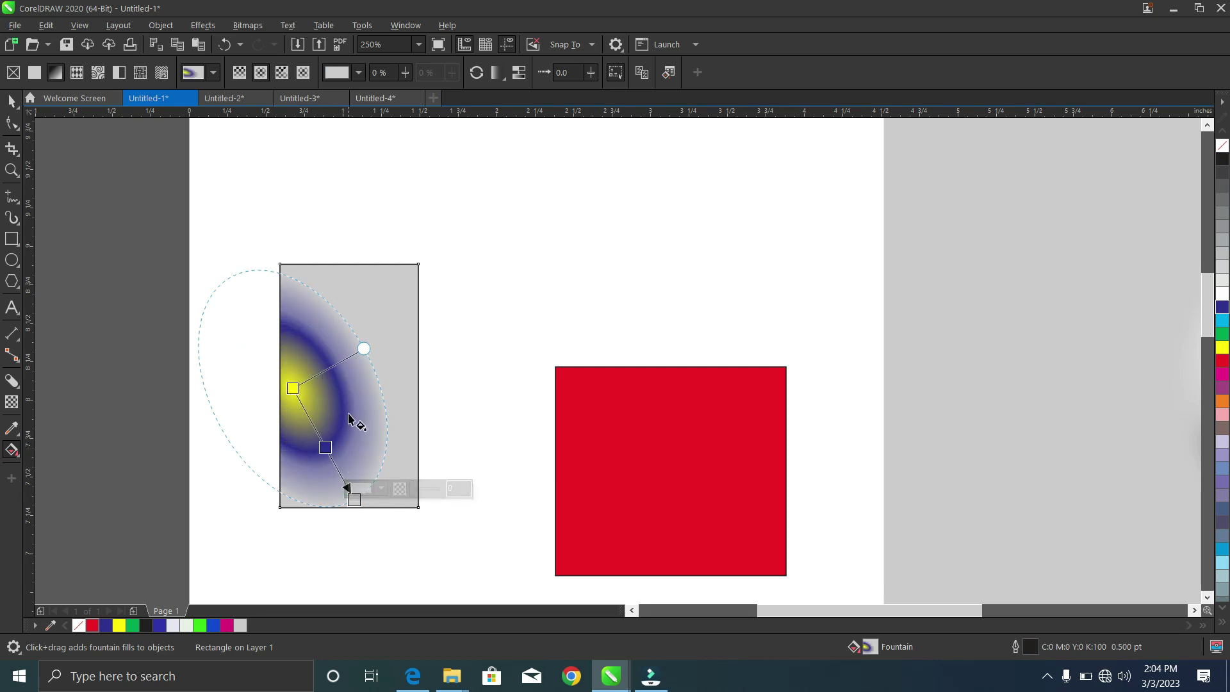
{"action": "left_click_drag", "start_coordinate": [354, 500], "coordinate": [399, 422]}
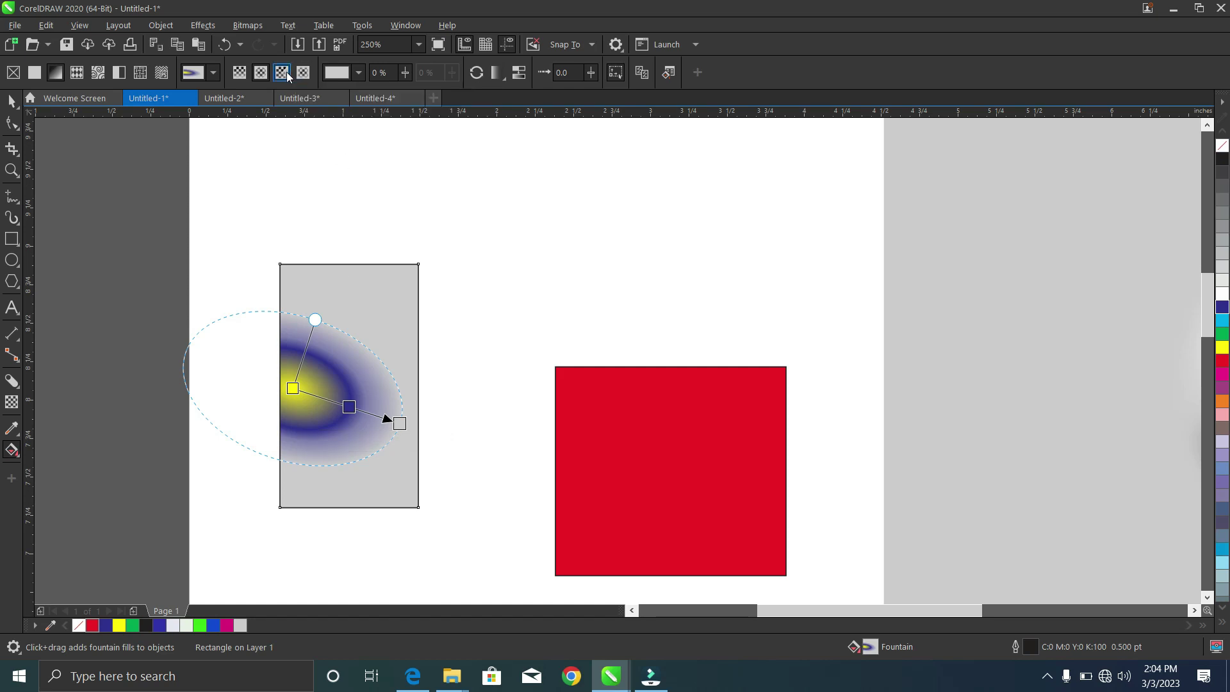
{"action": "left_click", "coordinate": [286, 72]}
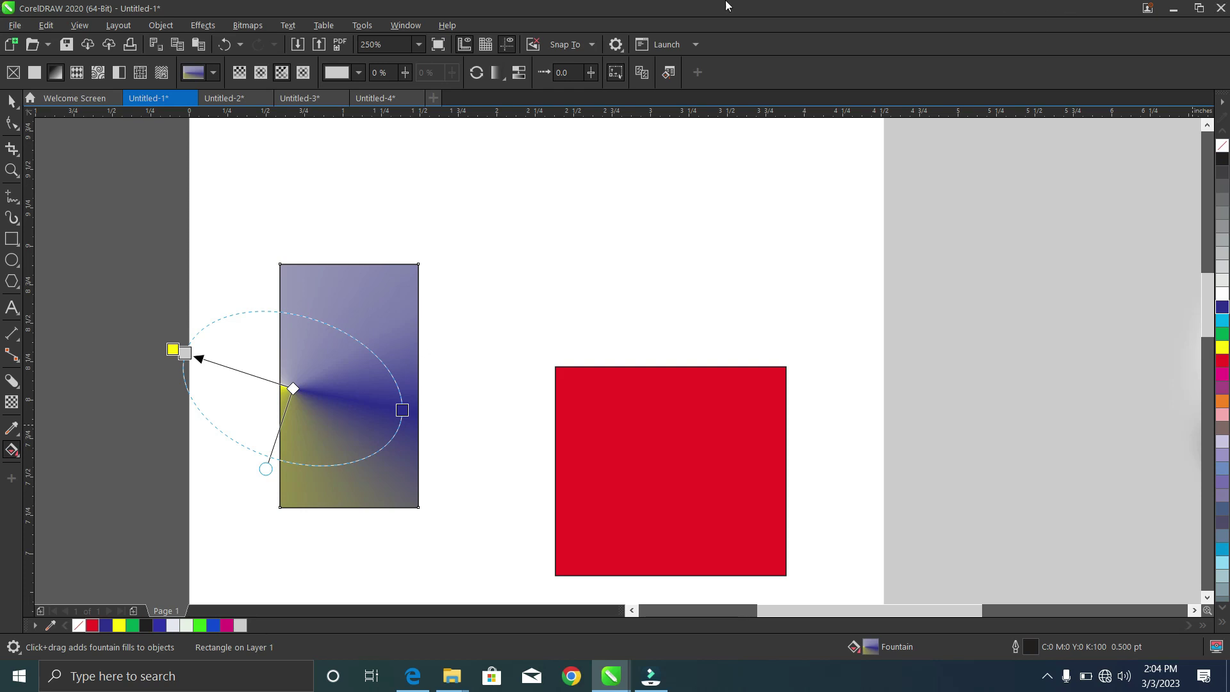
{"action": "left_click", "coordinate": [303, 72]}
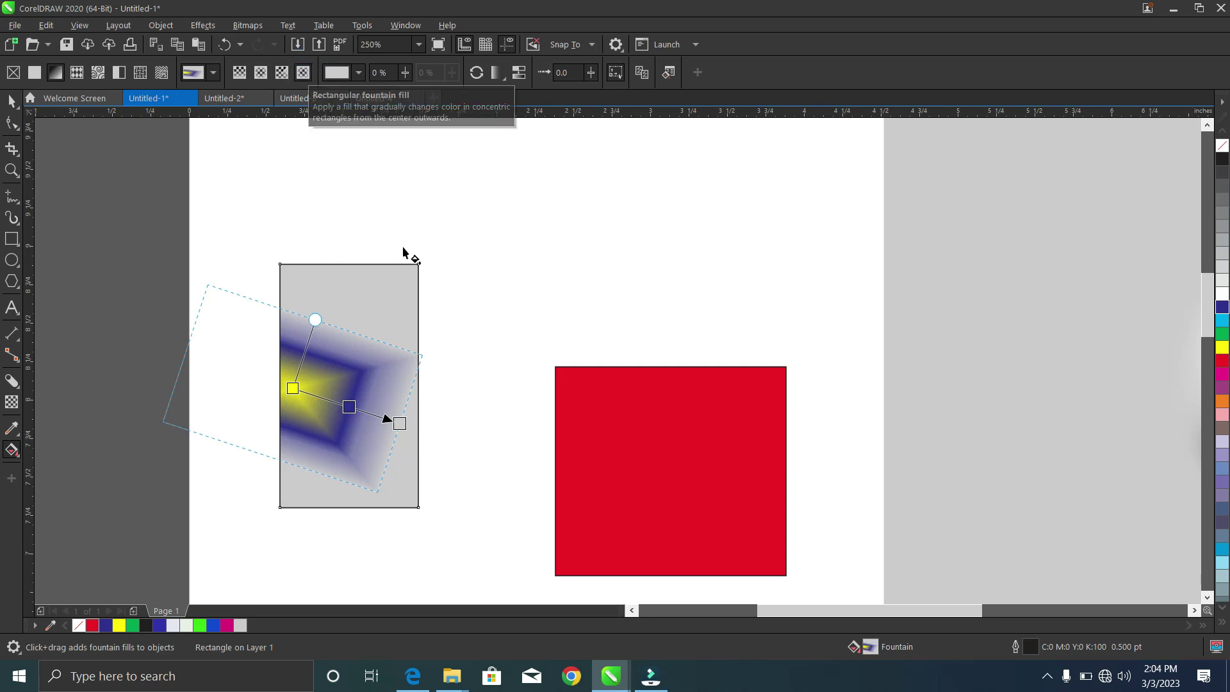
Reverse the rectangular gradient's colour order, undoing and then reapplying the reversal
{"action": "left_click", "coordinate": [357, 74]}
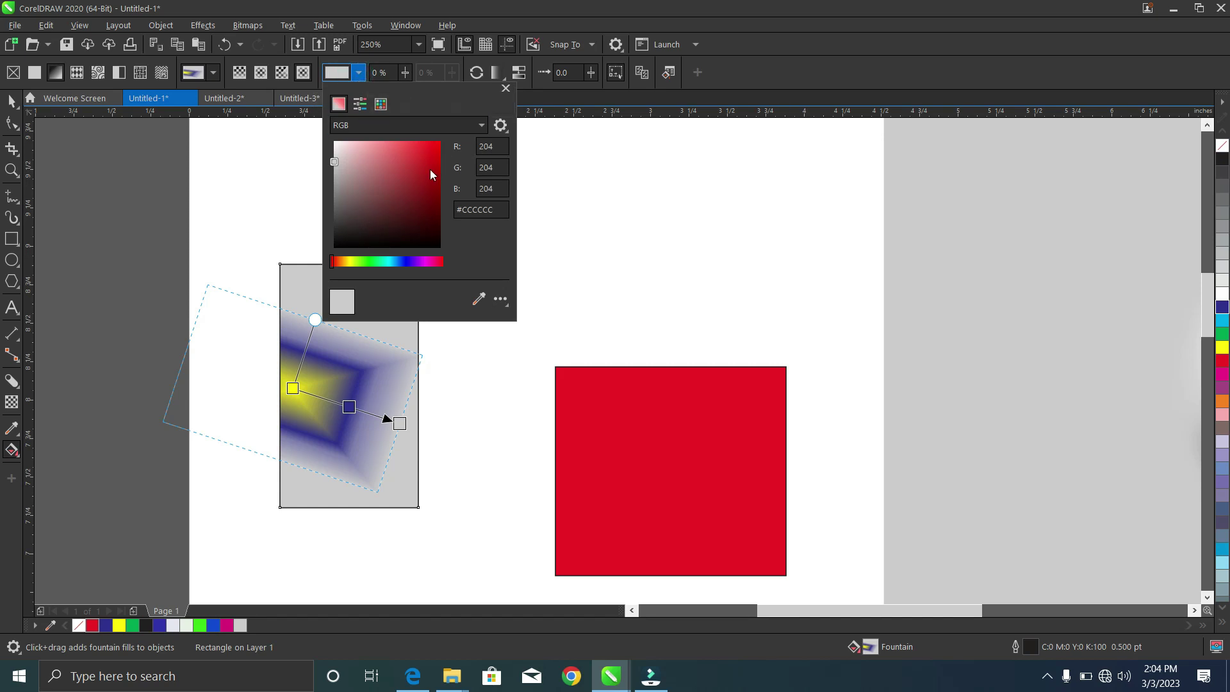
{"action": "left_click", "coordinate": [544, 298]}
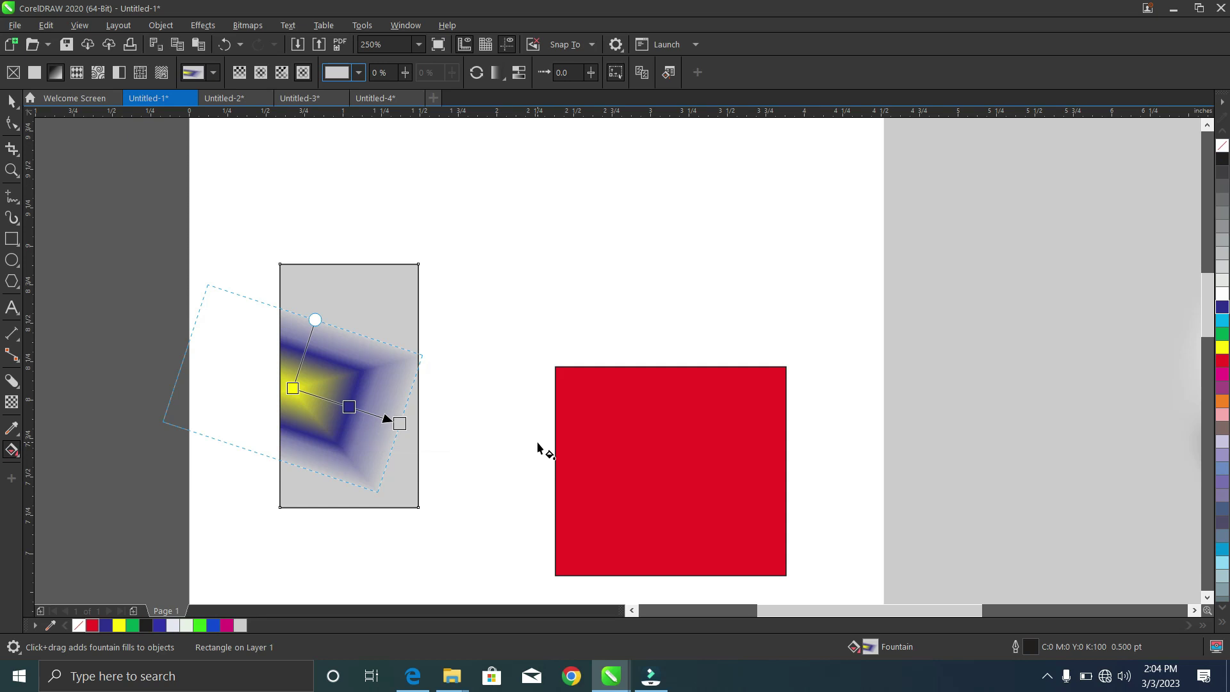
{"action": "left_click", "coordinate": [362, 75]}
{"action": "left_click", "coordinate": [551, 162]}
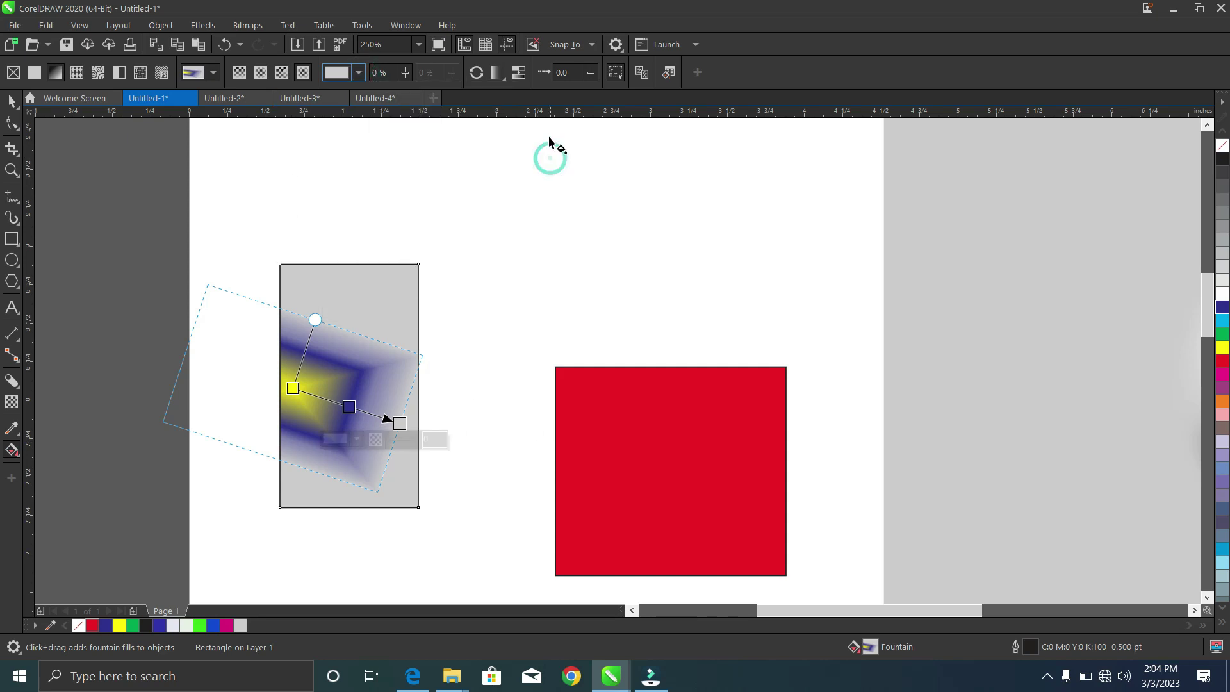
{"action": "left_click", "coordinate": [478, 73]}
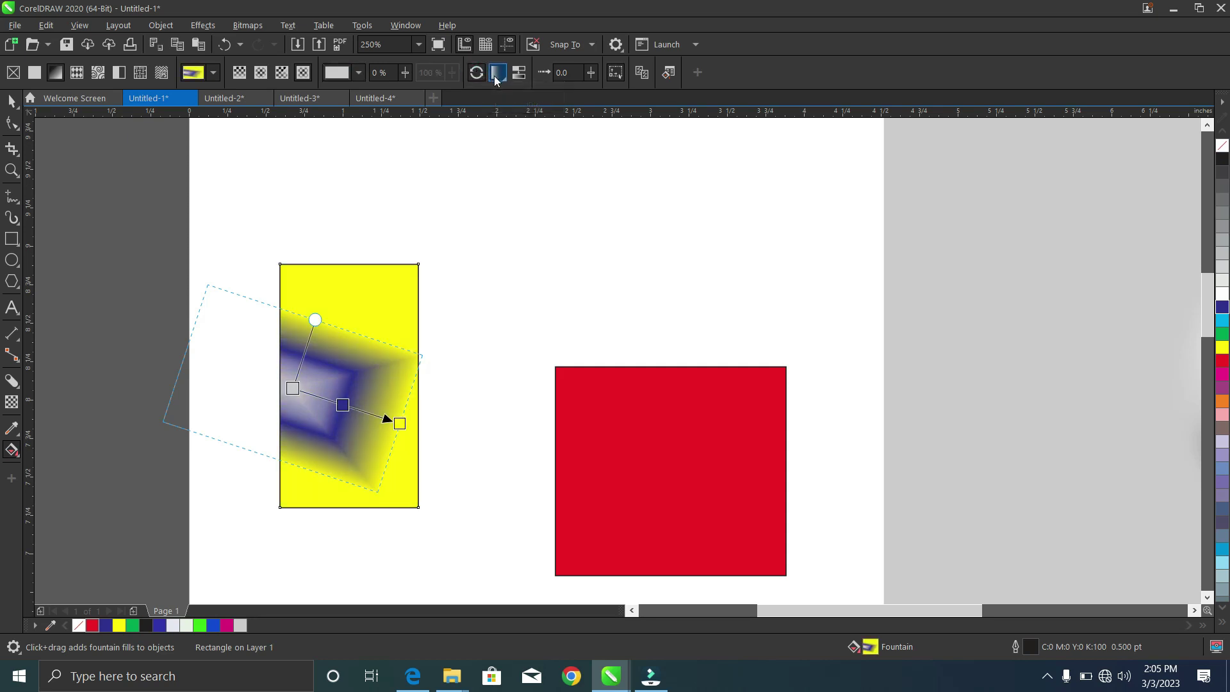
{"action": "key", "text": "ctrl+z"}
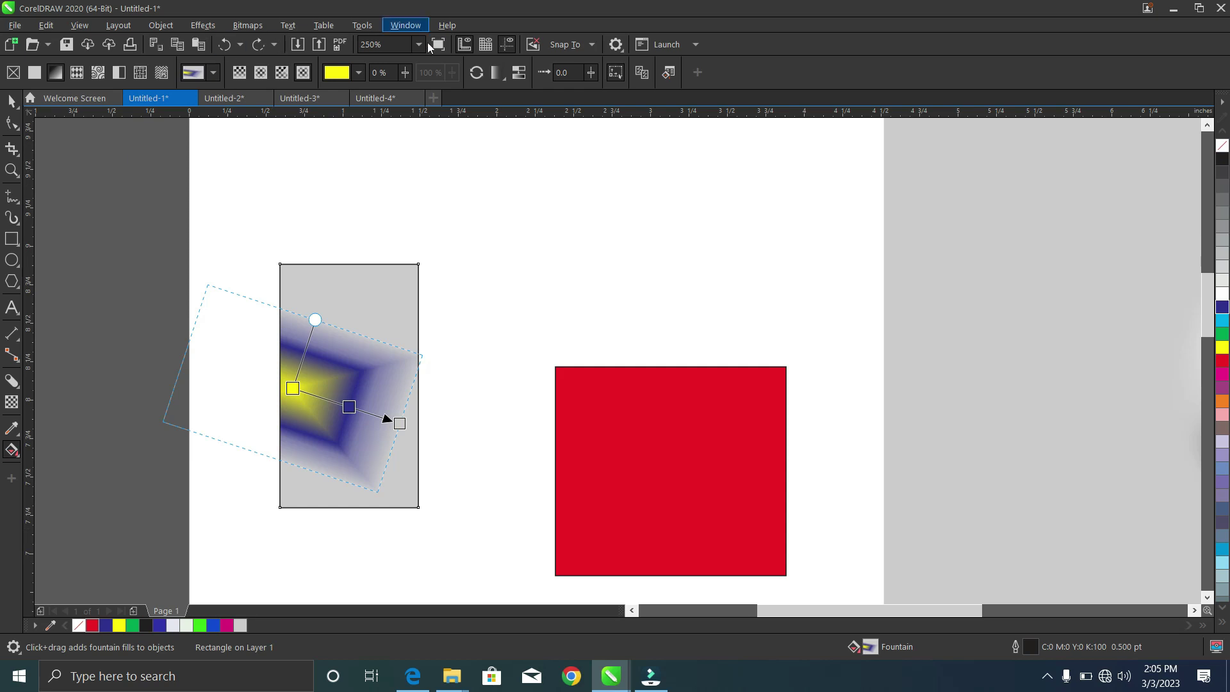
{"action": "left_click", "coordinate": [476, 73]}
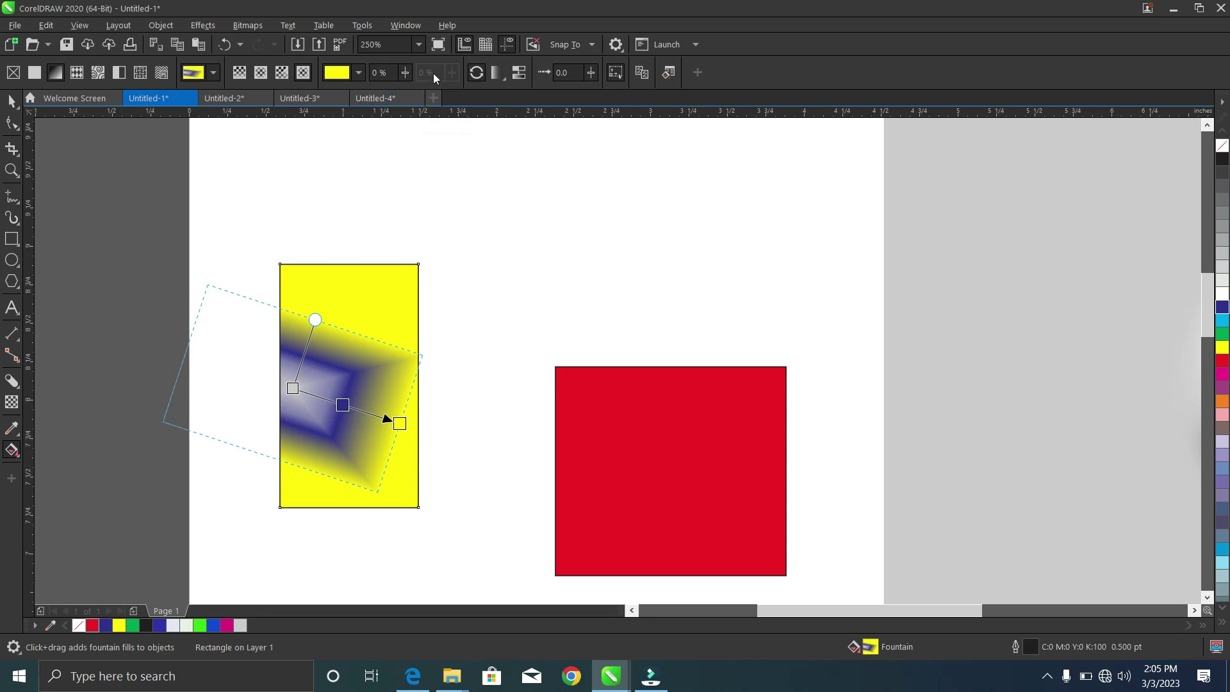
Set the gradient arrangement to Repeat after trying Mirror, and turn on Smooth transitions
{"action": "left_click", "coordinate": [500, 73]}
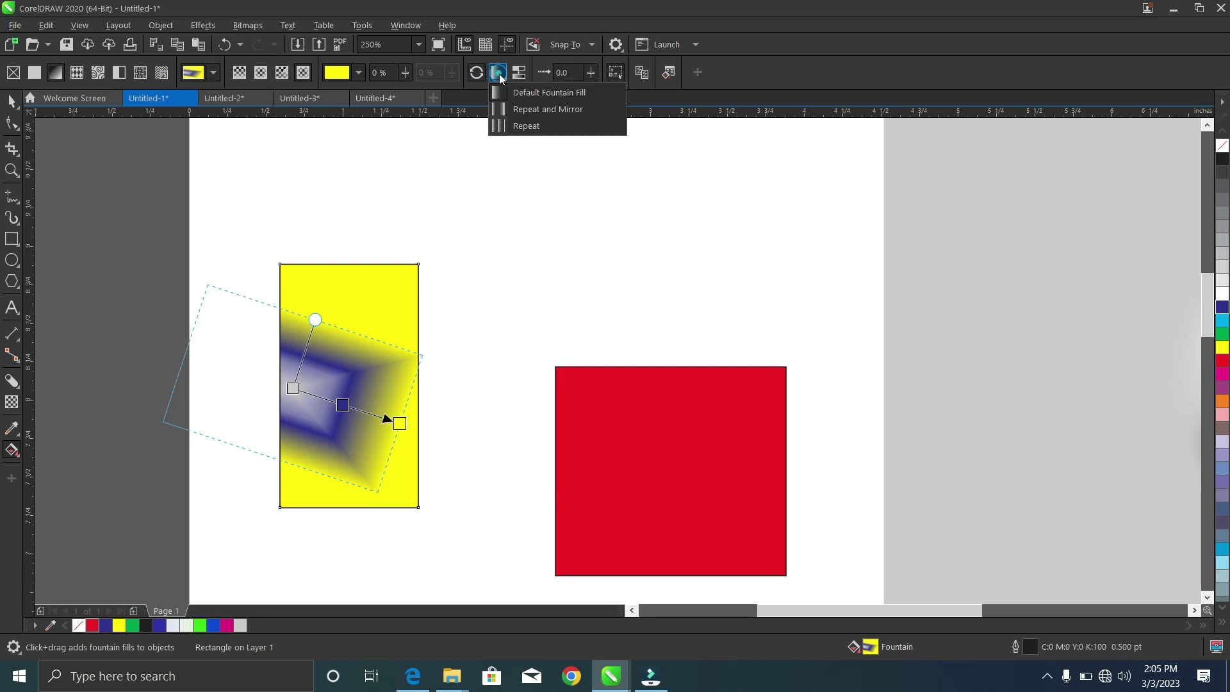
{"action": "left_click", "coordinate": [524, 96]}
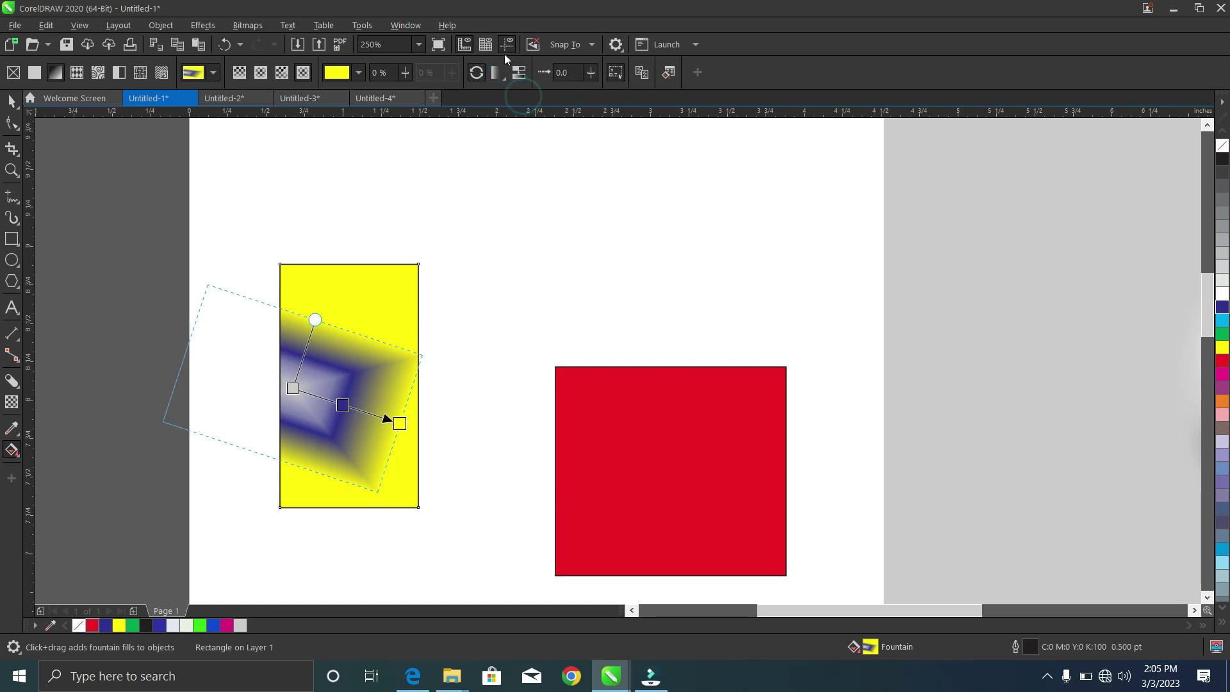
{"action": "left_click", "coordinate": [499, 74]}
{"action": "left_click", "coordinate": [521, 113]}
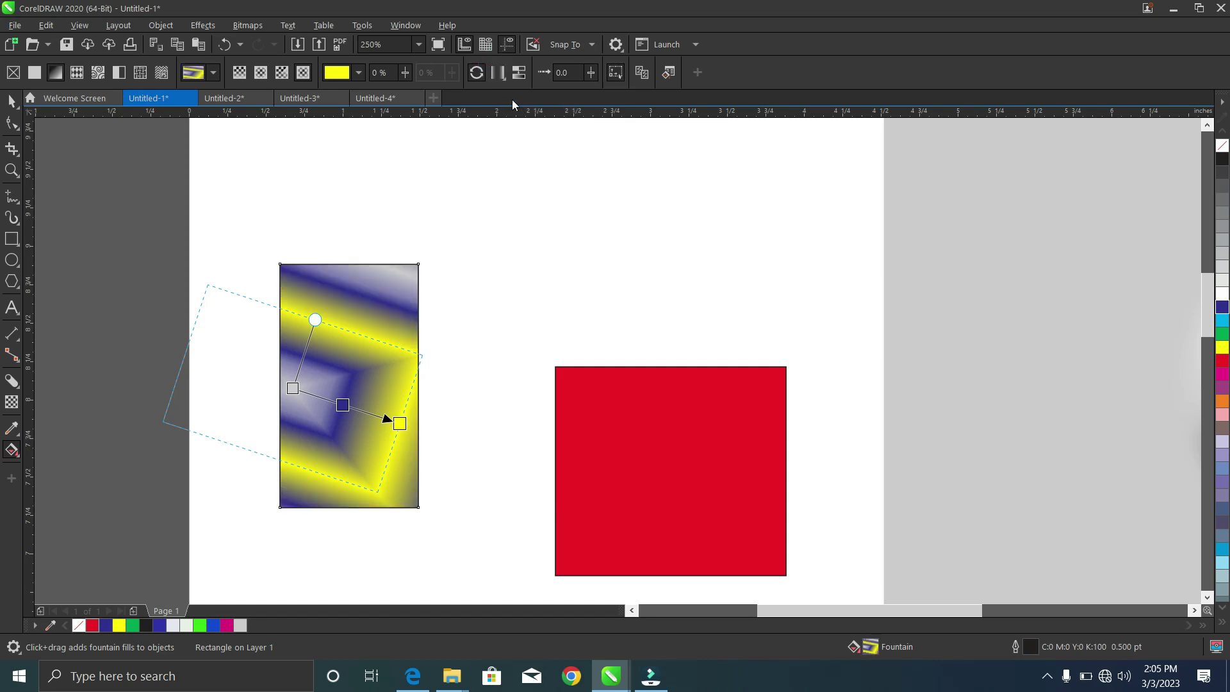
{"action": "left_click", "coordinate": [501, 73]}
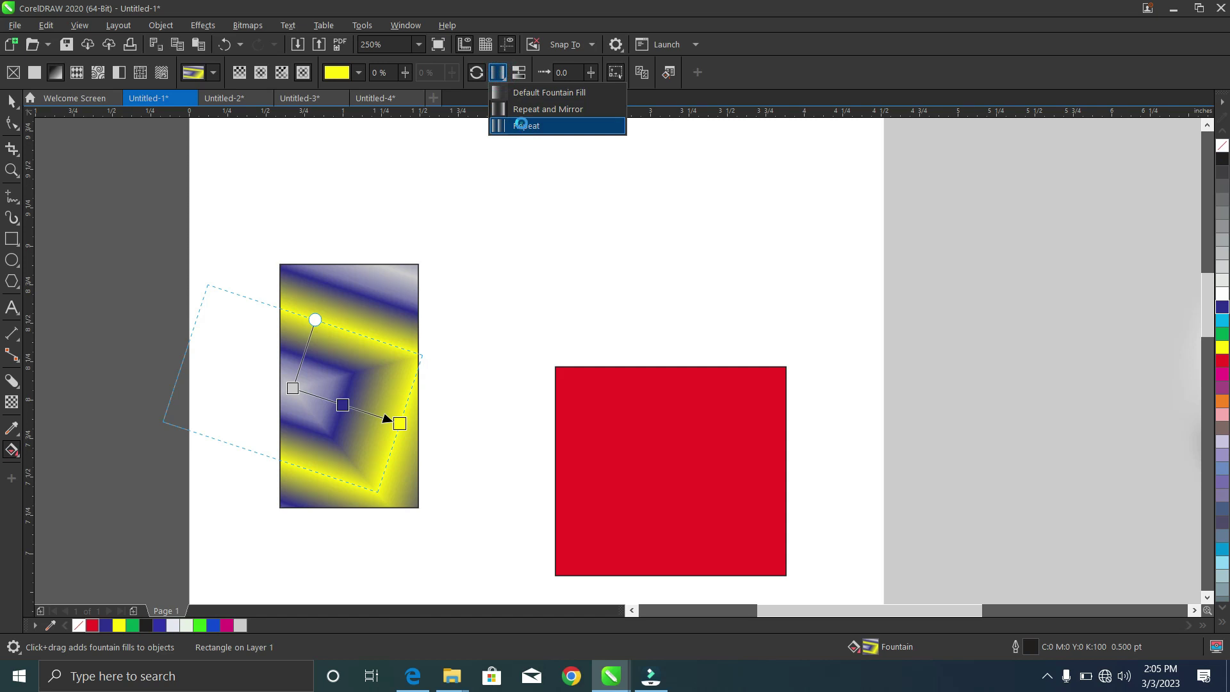
{"action": "left_click", "coordinate": [522, 125]}
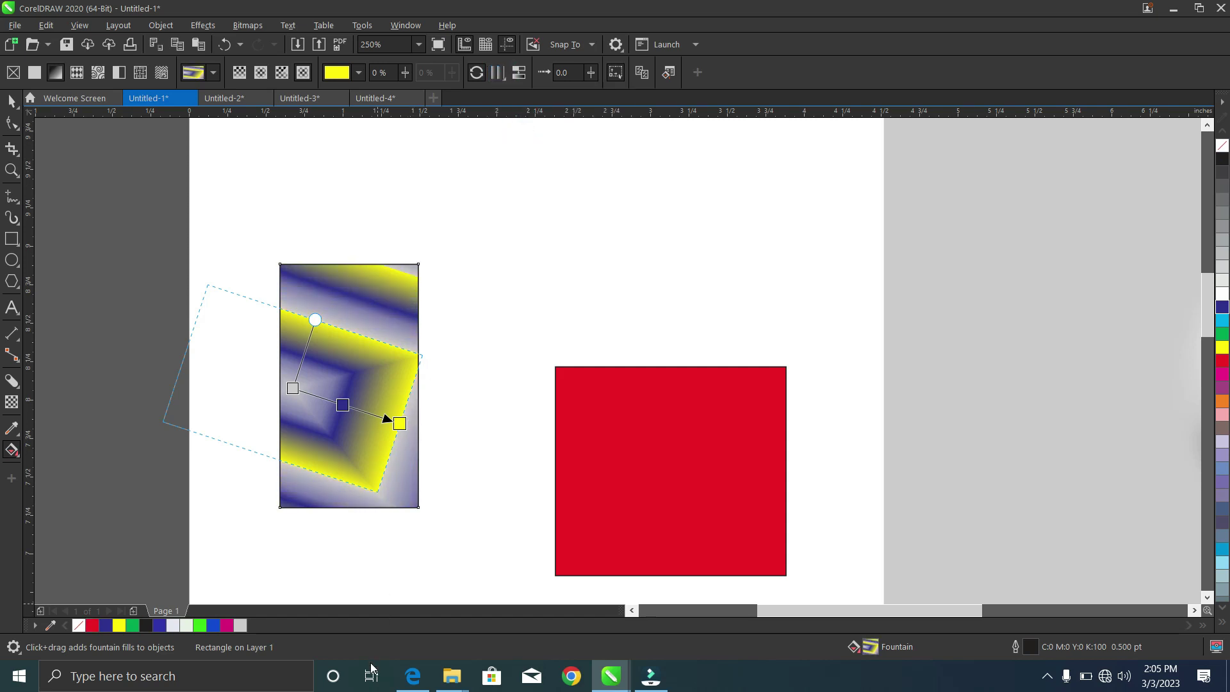
{"action": "left_click", "coordinate": [517, 77]}
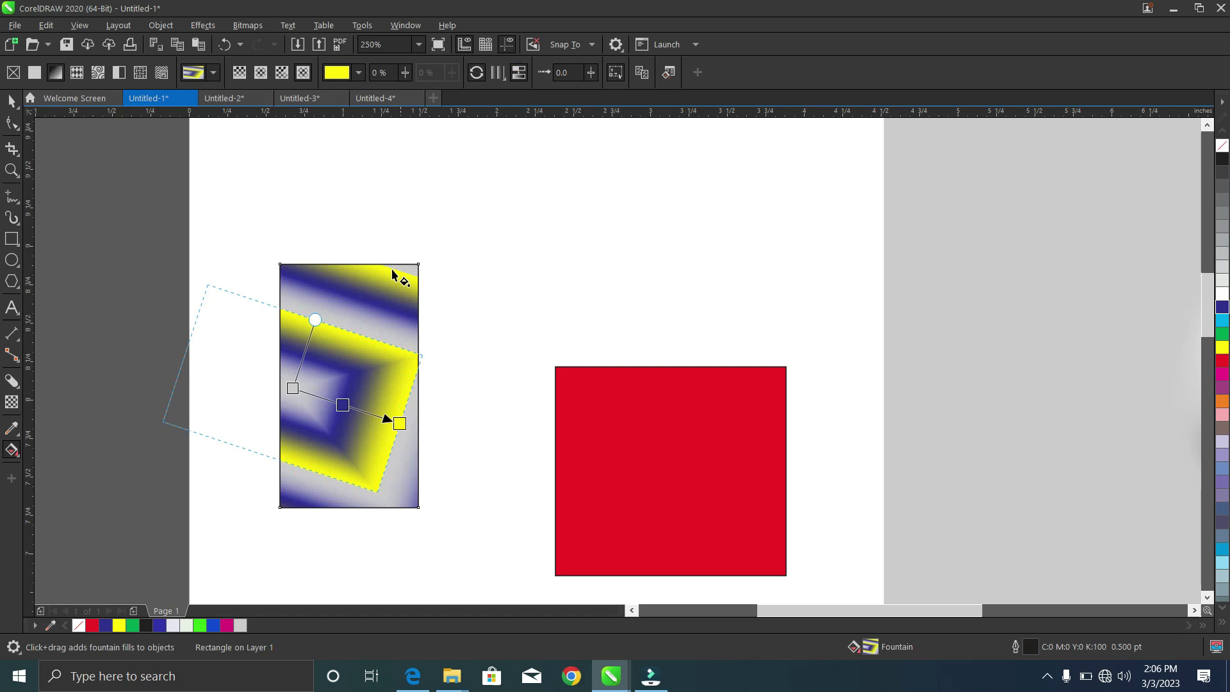
{"action": "scroll", "coordinate": [308, 481], "scroll_direction": "up", "scroll_amount": 2}
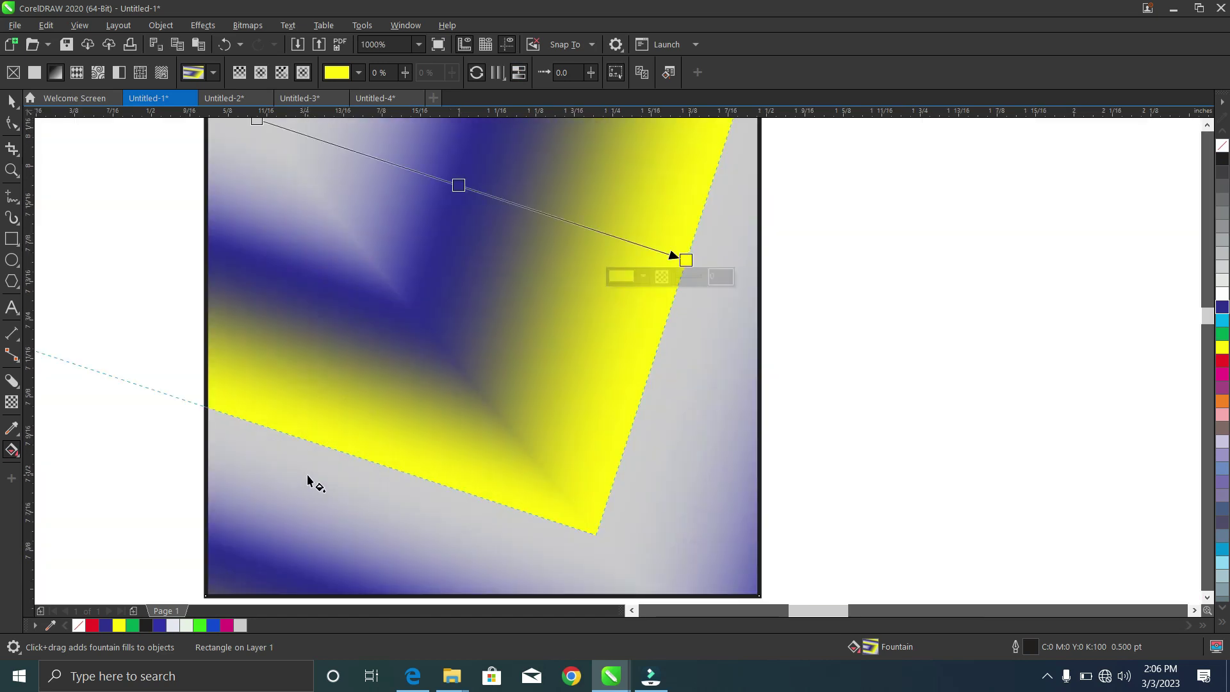
{"action": "scroll", "coordinate": [332, 462], "scroll_direction": "down", "scroll_amount": 2}
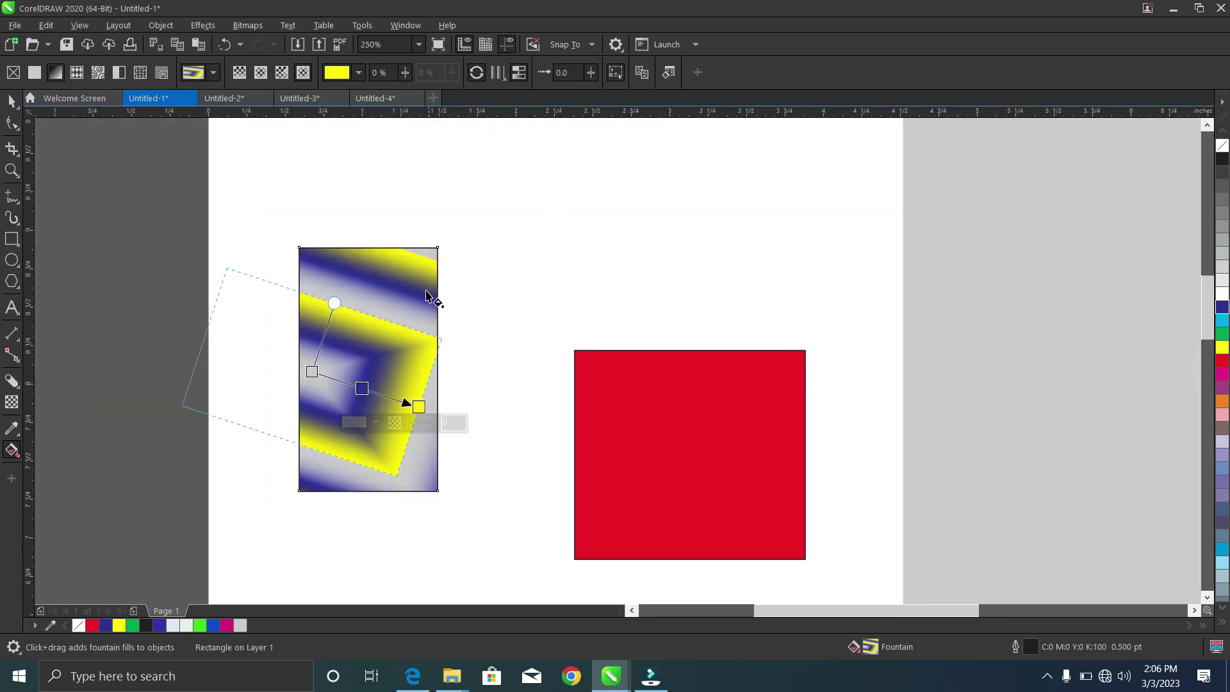
{"action": "scroll", "coordinate": [374, 374], "scroll_direction": "up", "scroll_amount": 1}
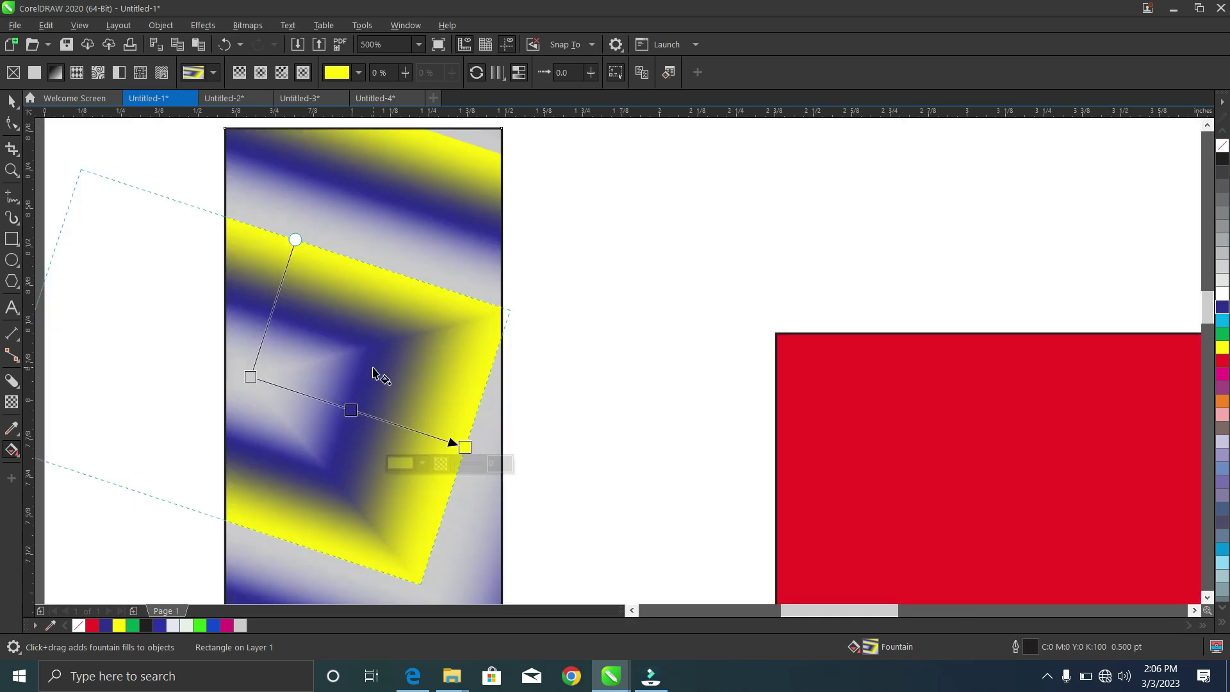
{"action": "scroll", "coordinate": [373, 373], "scroll_direction": "down", "scroll_amount": 1}
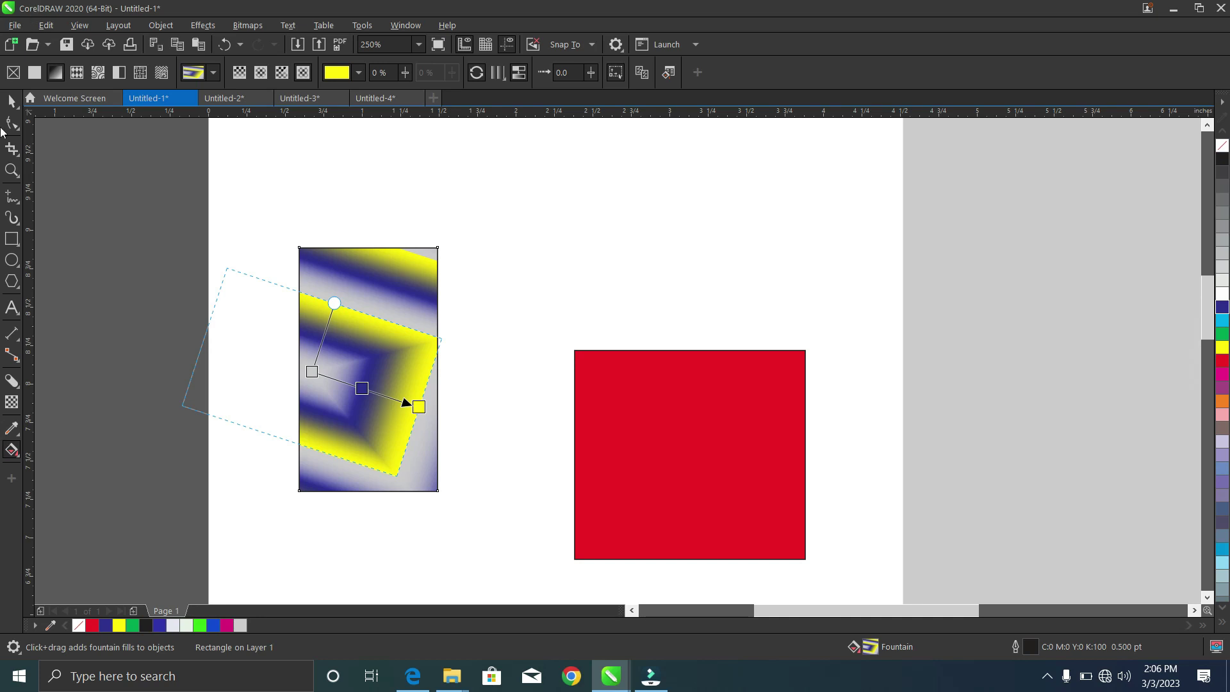
{"action": "mouse_move", "coordinate": [608, 678]}
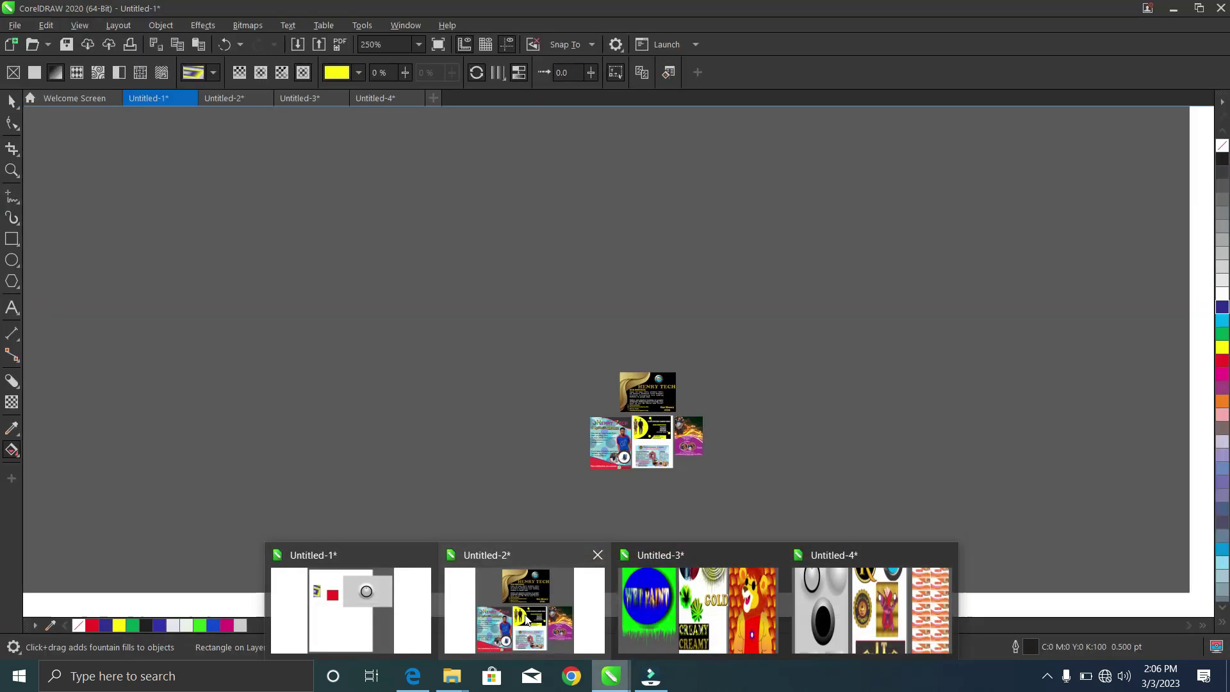
Bring up the Untitled-2 document and zoom over its business card and flyer designs
{"action": "left_click", "coordinate": [525, 618]}
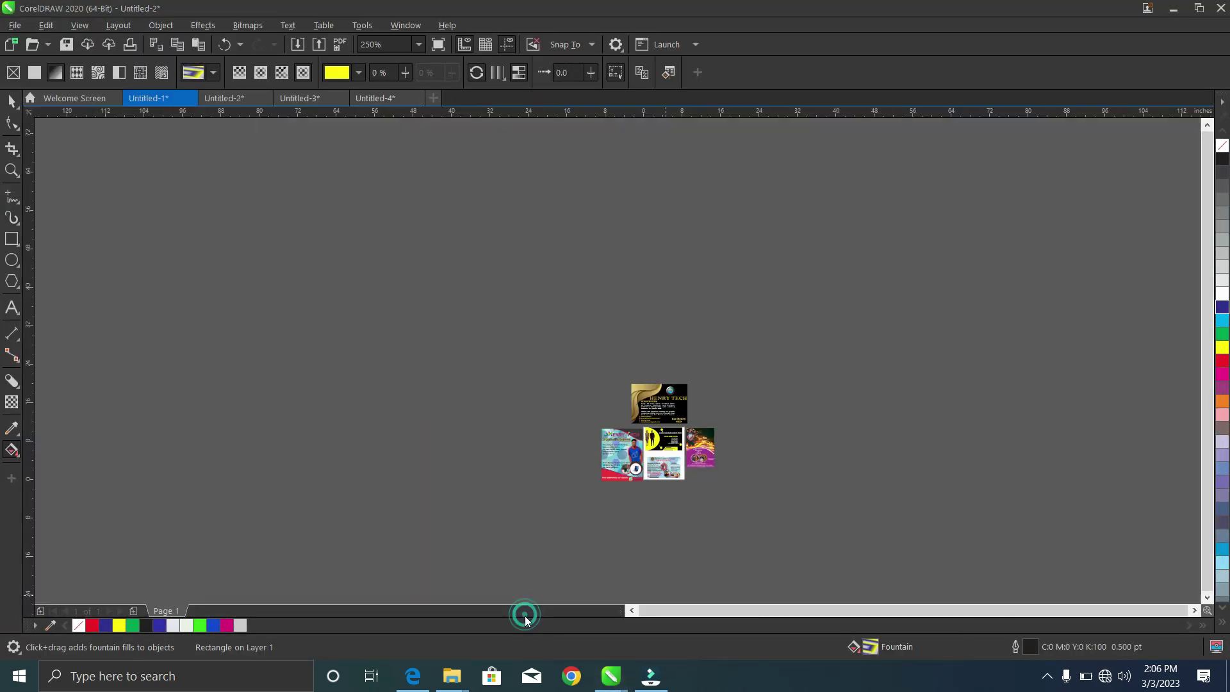
{"action": "scroll", "coordinate": [670, 502], "scroll_direction": "up", "scroll_amount": 2}
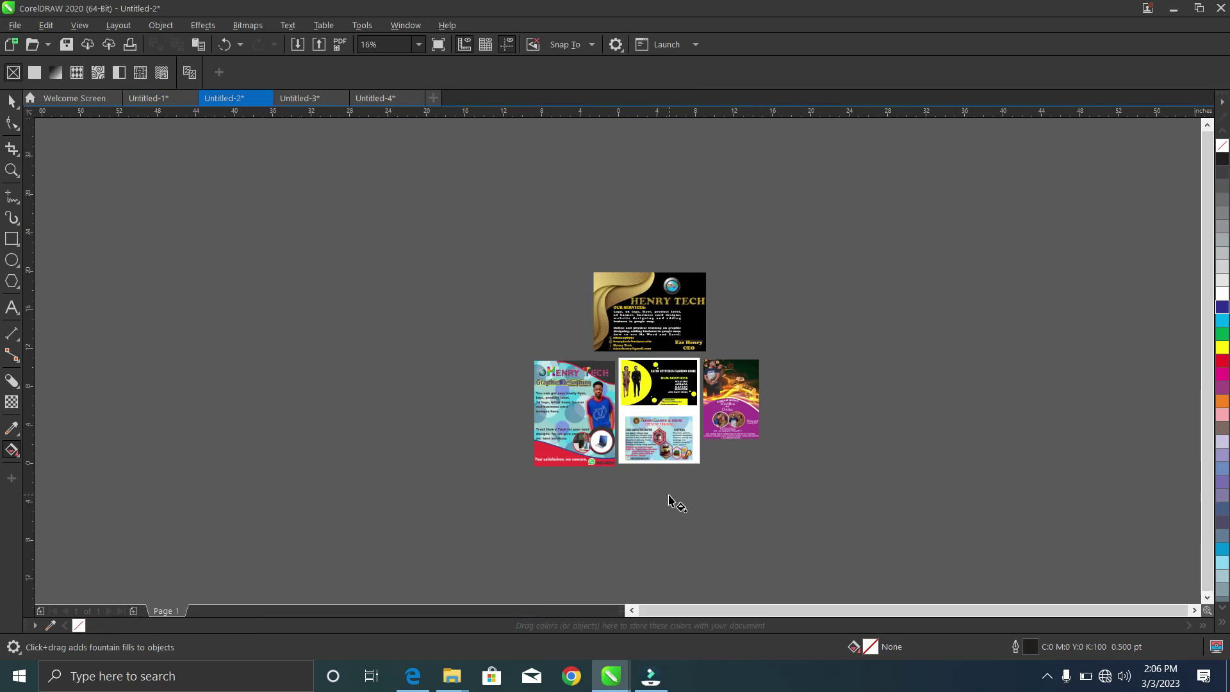
{"action": "scroll", "coordinate": [672, 501], "scroll_direction": "down", "scroll_amount": 1}
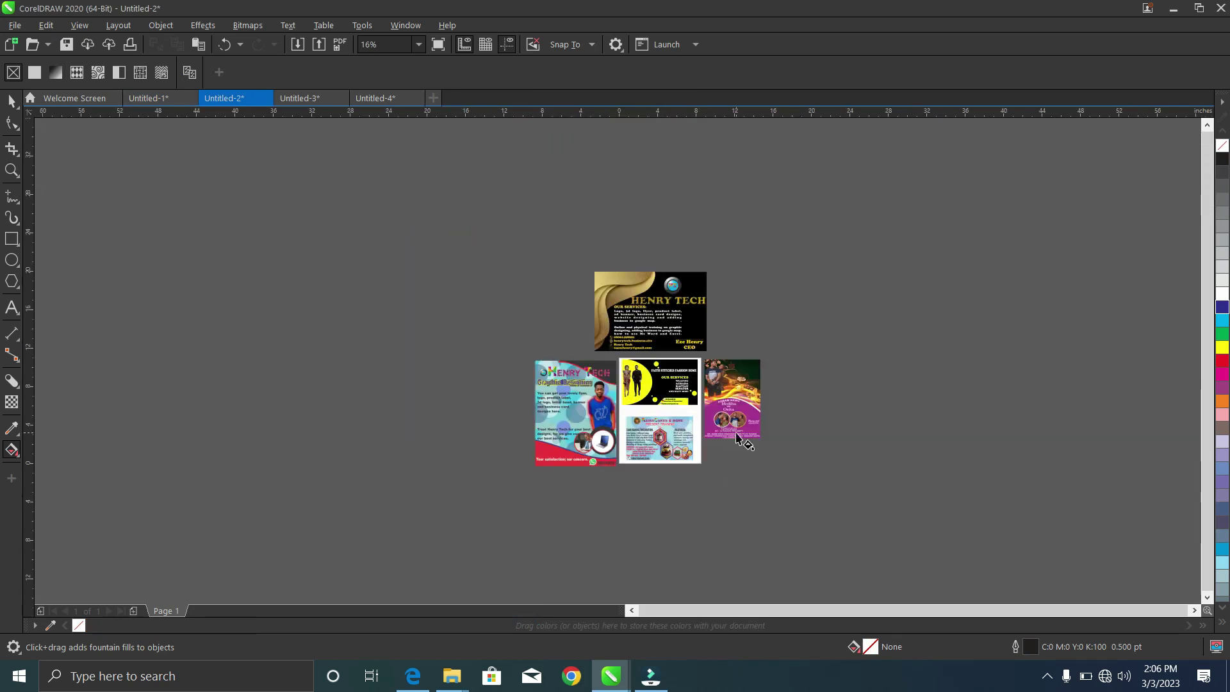
{"action": "scroll", "coordinate": [738, 436], "scroll_direction": "up", "scroll_amount": 1}
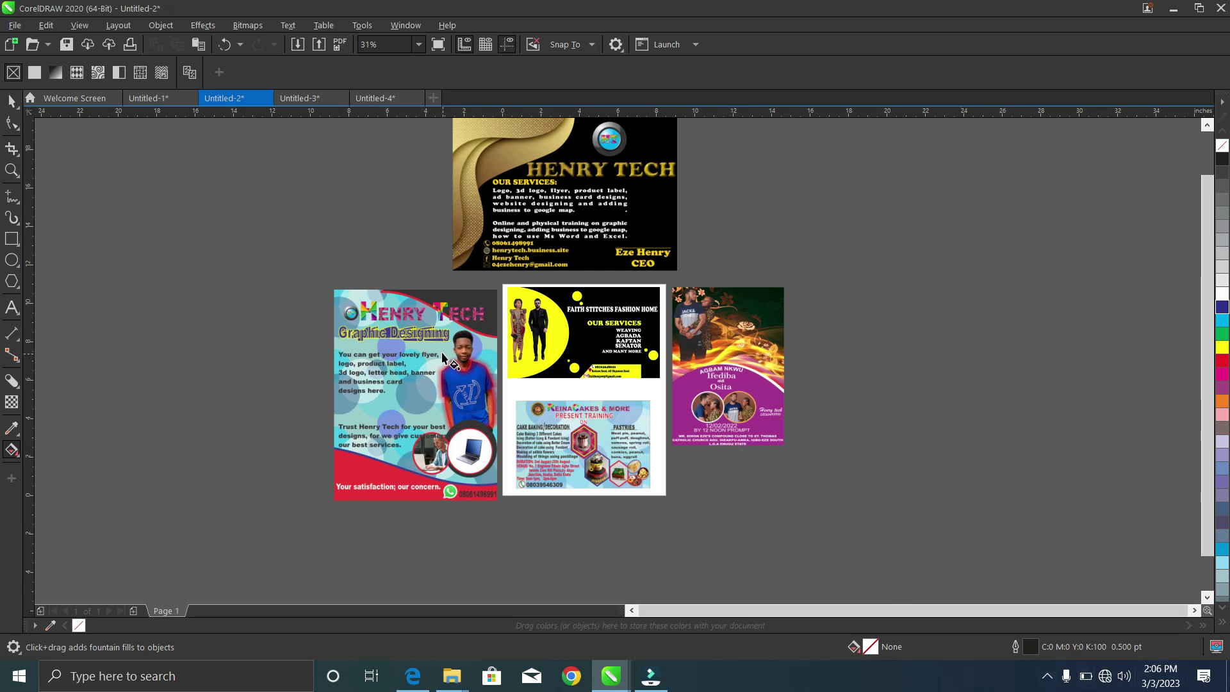
Select the cake training flyer with the Pick tool and zoom around the flyers
{"action": "left_click", "coordinate": [11, 102]}
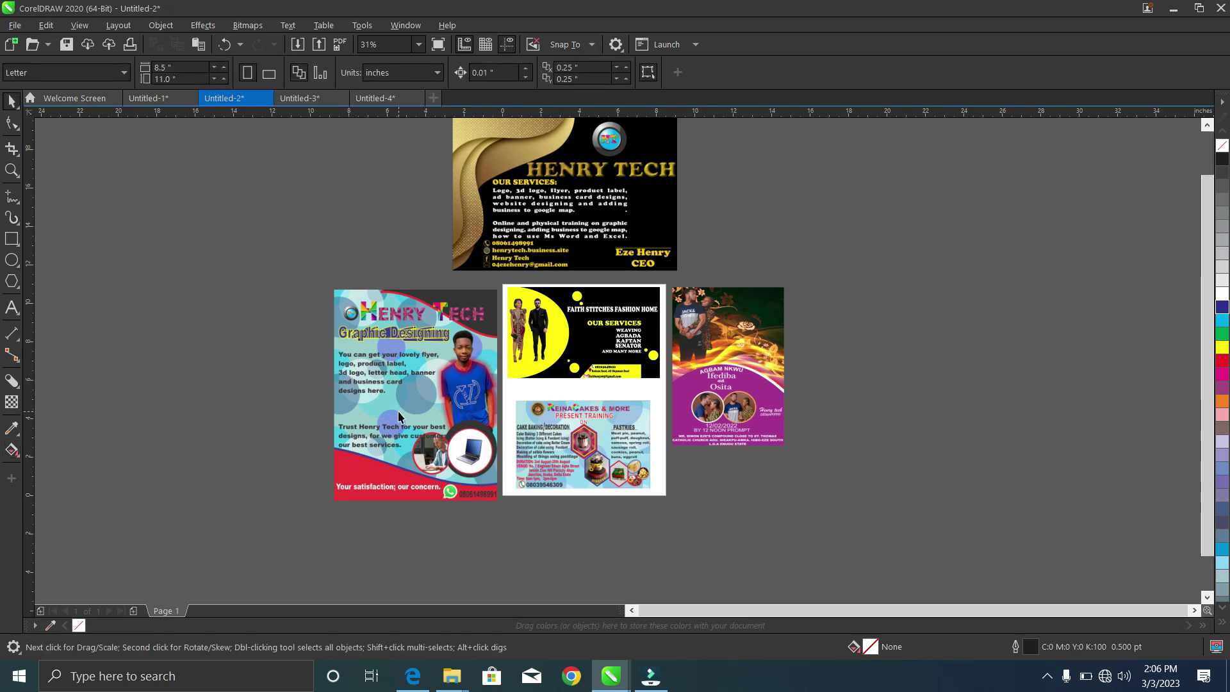
{"action": "scroll", "coordinate": [399, 413], "scroll_direction": "up", "scroll_amount": 1}
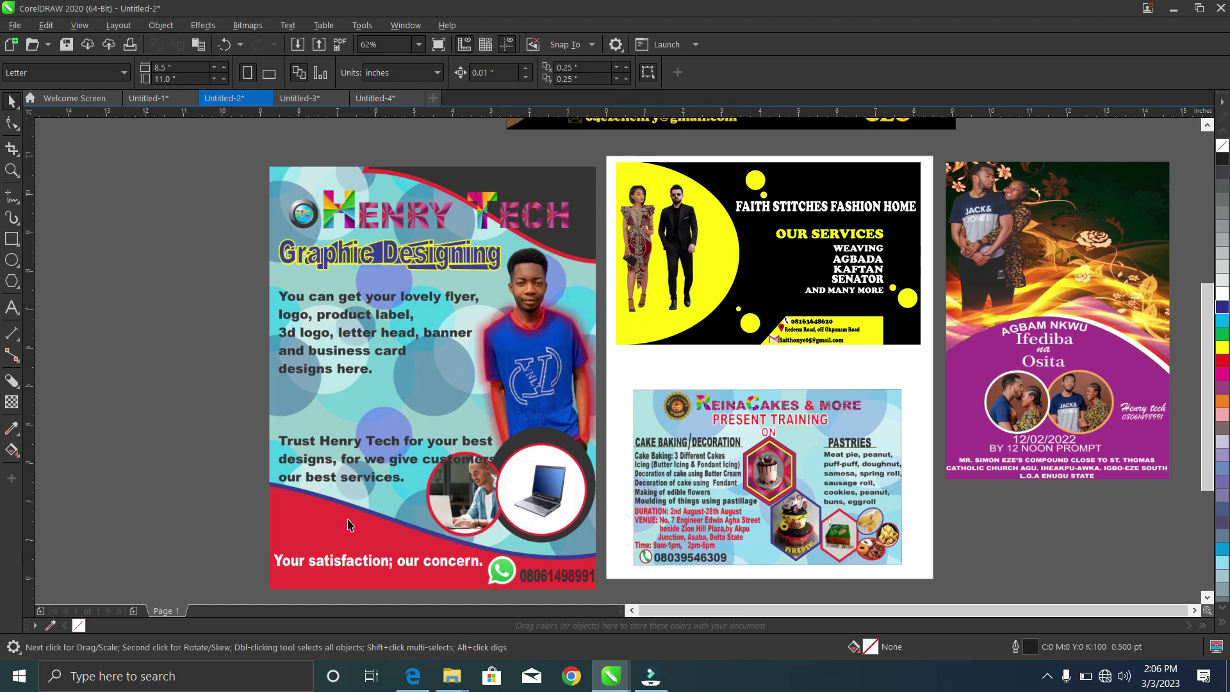
{"action": "left_click", "coordinate": [757, 518]}
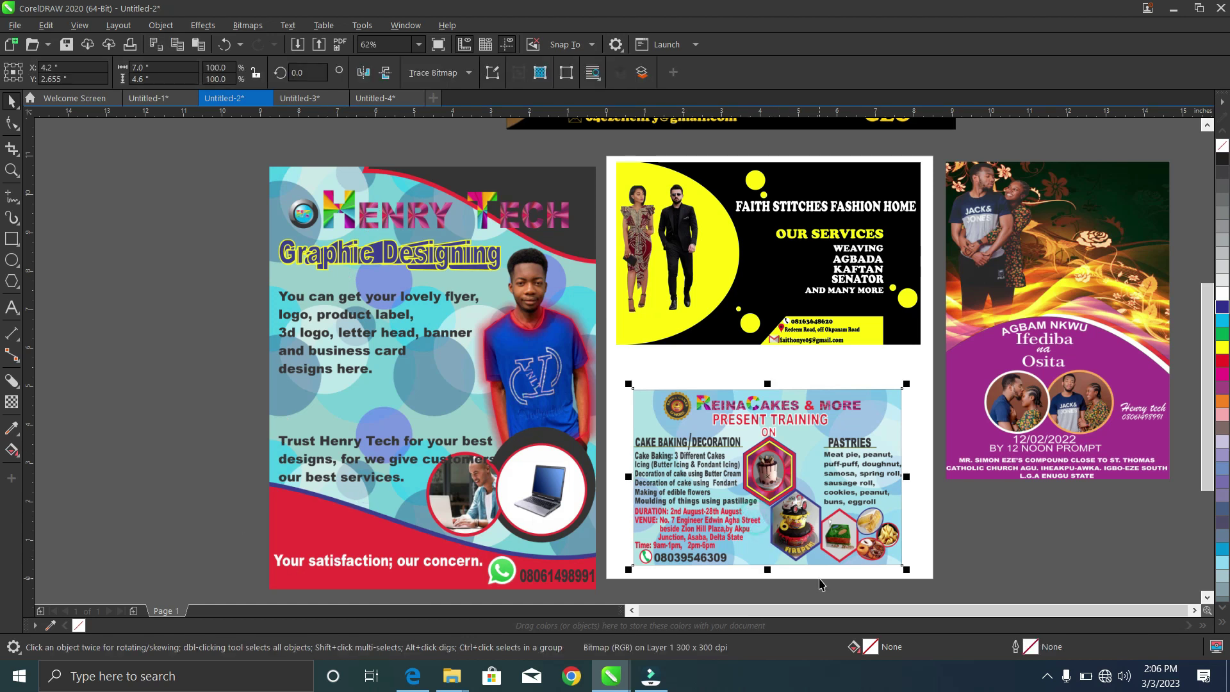
{"action": "scroll", "coordinate": [825, 599], "scroll_direction": "up", "scroll_amount": 2}
{"action": "scroll", "coordinate": [826, 600], "scroll_direction": "down", "scroll_amount": 1}
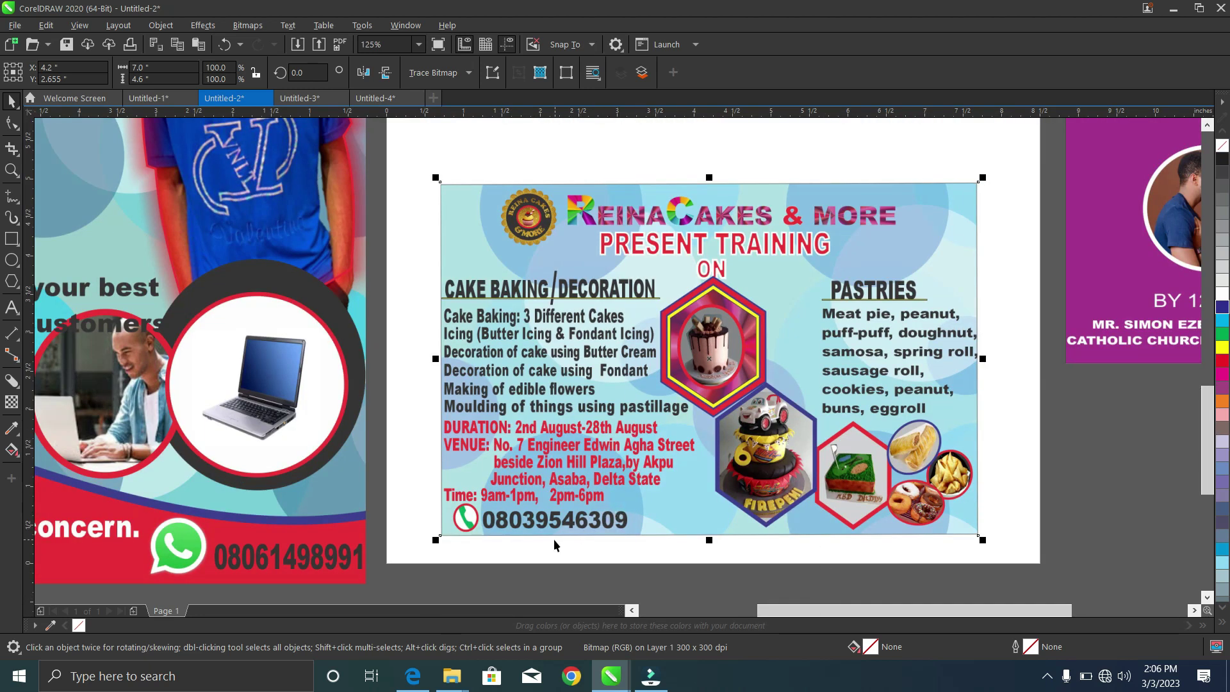
{"action": "scroll", "coordinate": [613, 516], "scroll_direction": "down", "scroll_amount": 2}
{"action": "scroll", "coordinate": [775, 513], "scroll_direction": "up", "scroll_amount": 1}
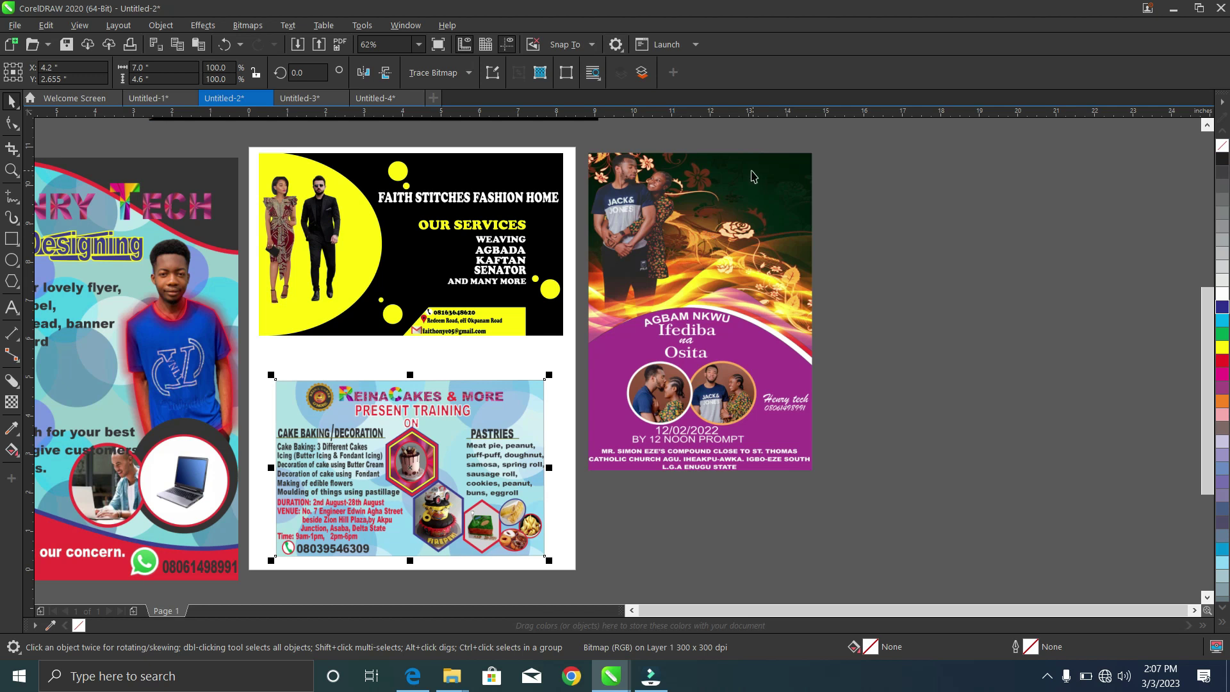
{"action": "scroll", "coordinate": [750, 214], "scroll_direction": "up", "scroll_amount": 1}
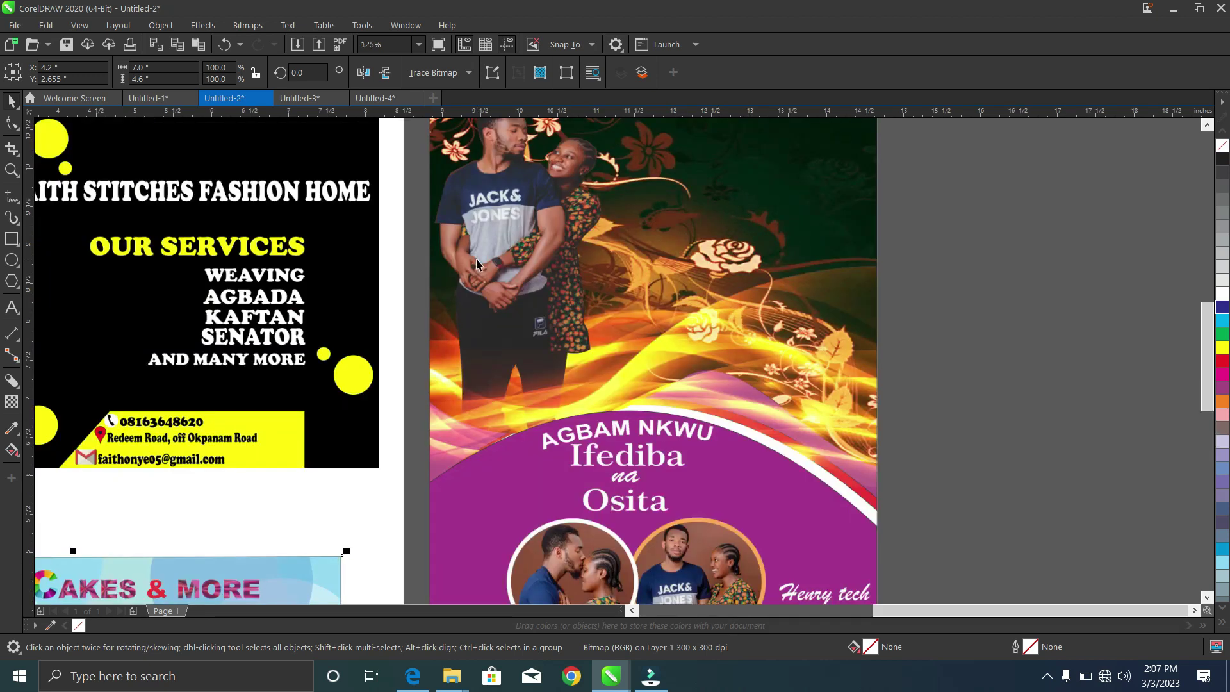
{"action": "scroll", "coordinate": [513, 285], "scroll_direction": "down", "scroll_amount": 1}
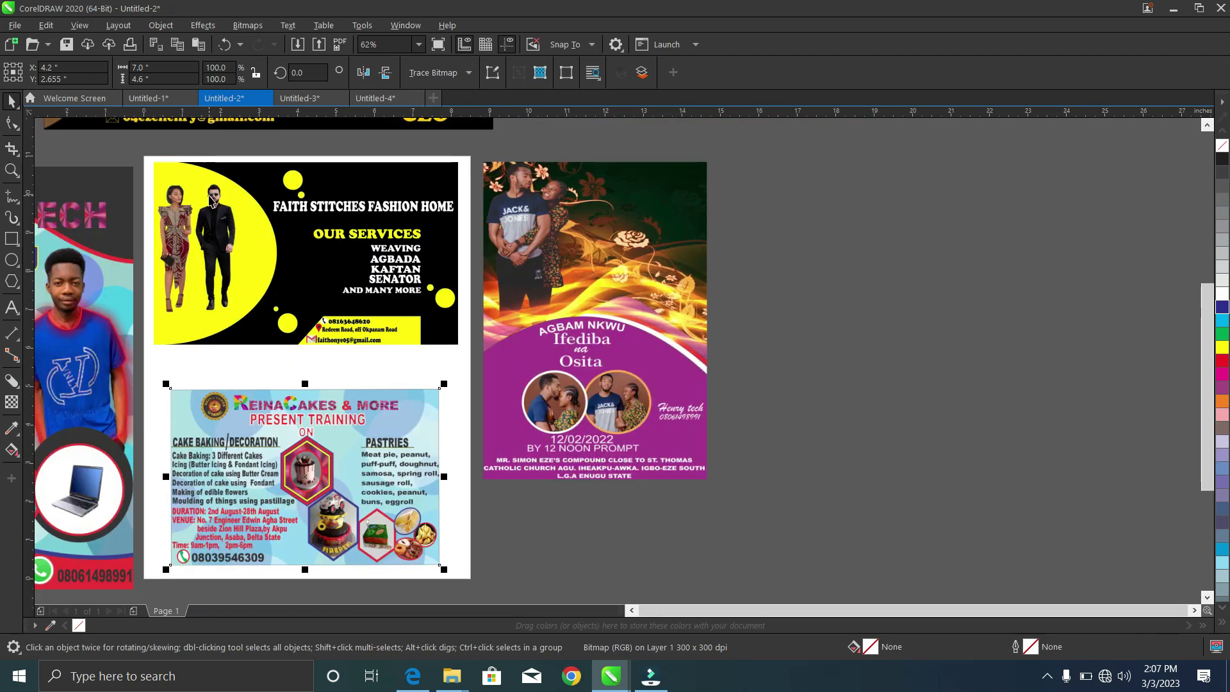
{"action": "scroll", "coordinate": [224, 202], "scroll_direction": "up", "scroll_amount": 1}
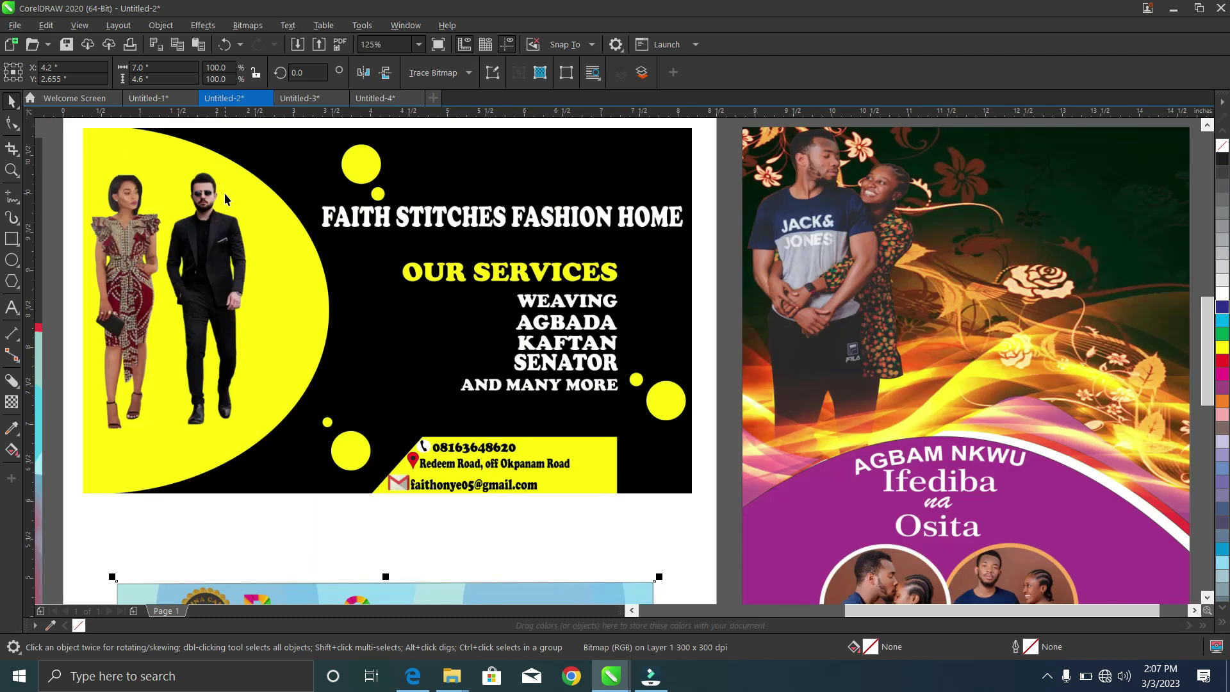
{"action": "scroll", "coordinate": [214, 188], "scroll_direction": "up", "scroll_amount": 1}
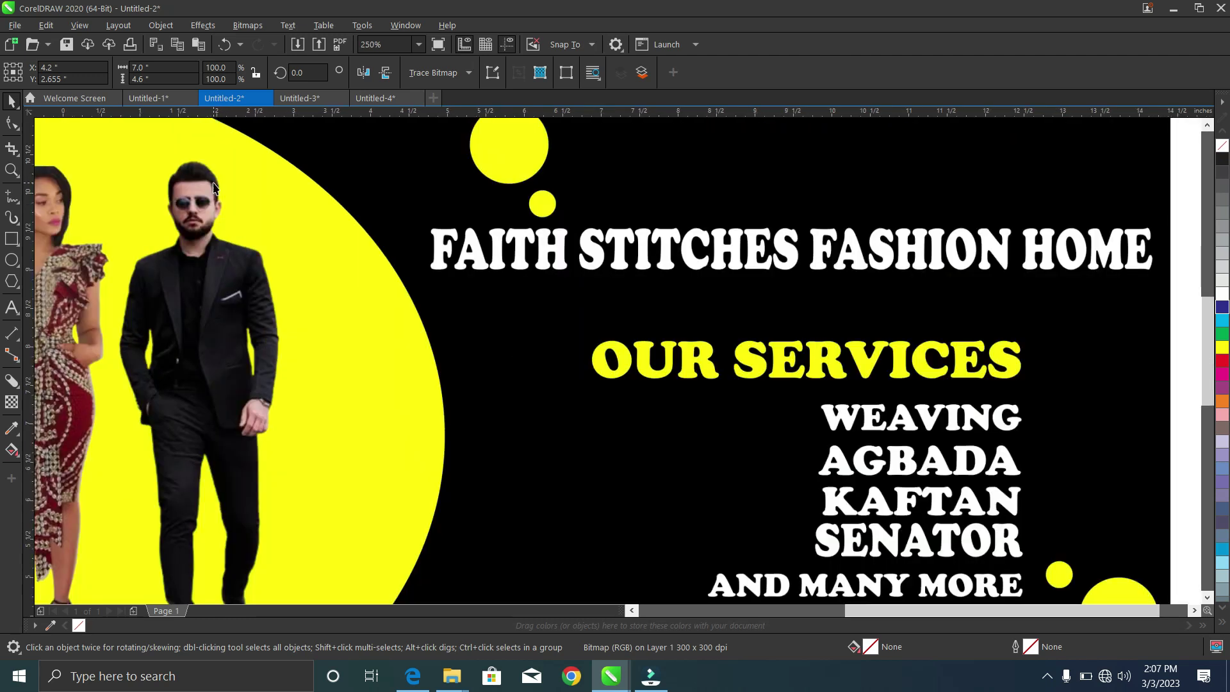
{"action": "scroll", "coordinate": [214, 187], "scroll_direction": "down", "scroll_amount": 1}
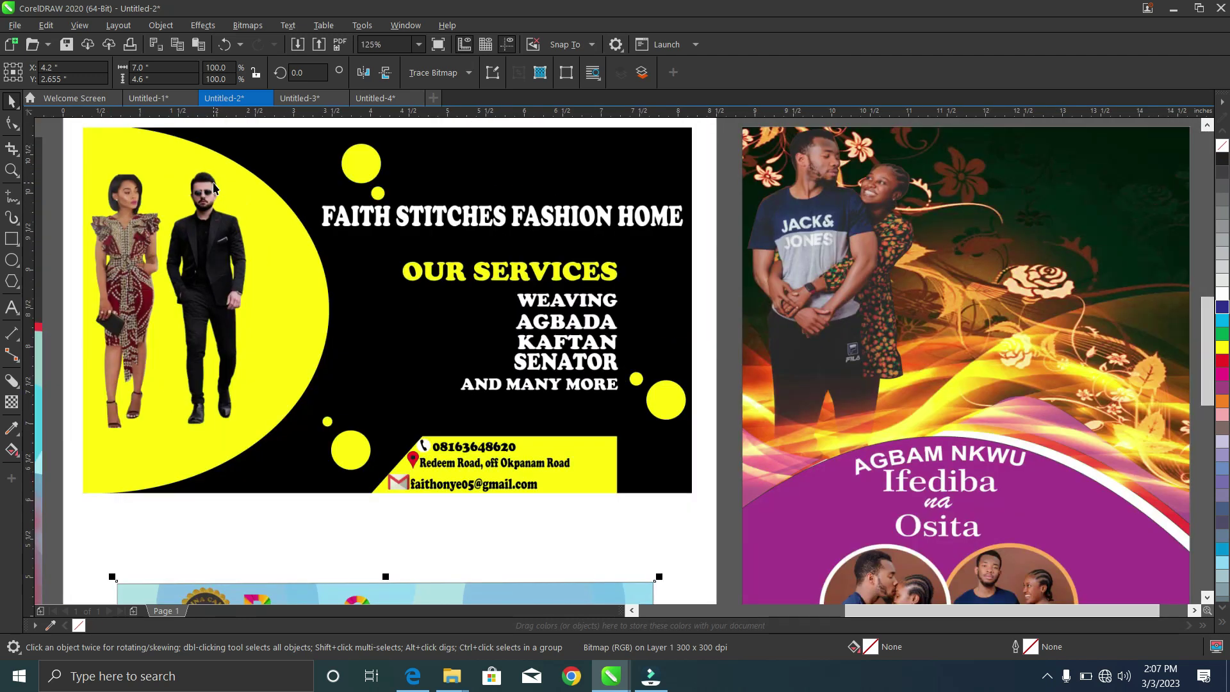
{"action": "scroll", "coordinate": [214, 187], "scroll_direction": "down", "scroll_amount": 2}
{"action": "scroll", "coordinate": [216, 198], "scroll_direction": "down", "scroll_amount": 2}
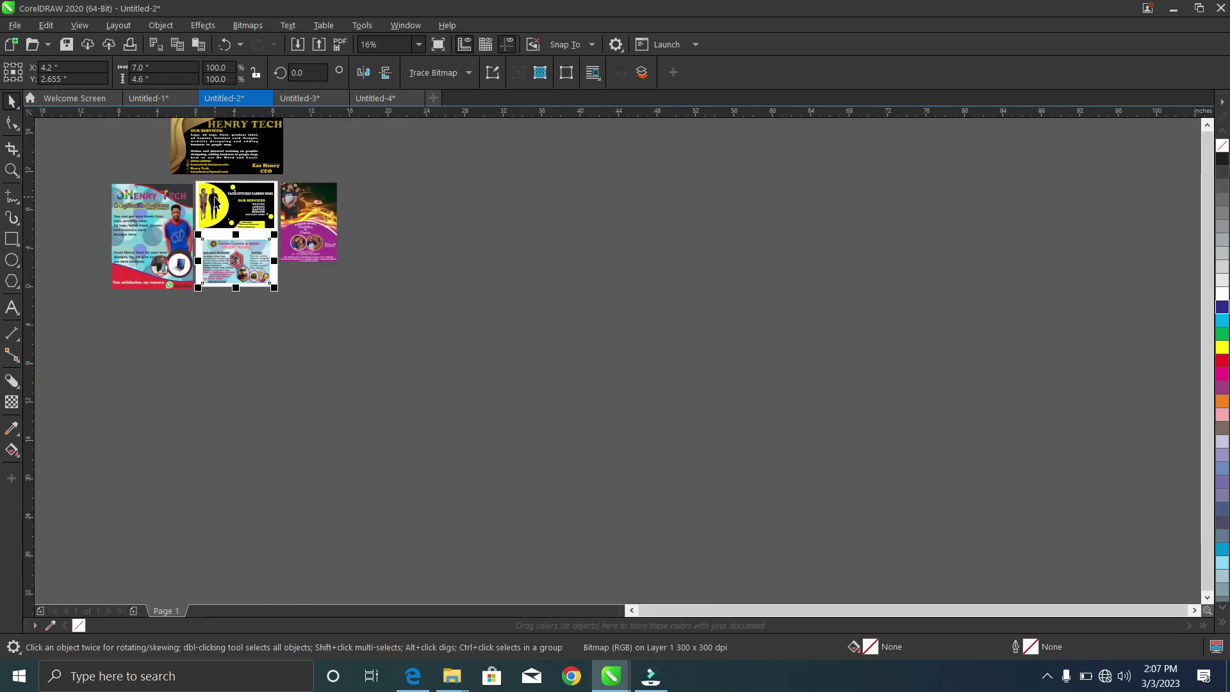
{"action": "scroll", "coordinate": [209, 159], "scroll_direction": "up", "scroll_amount": 2}
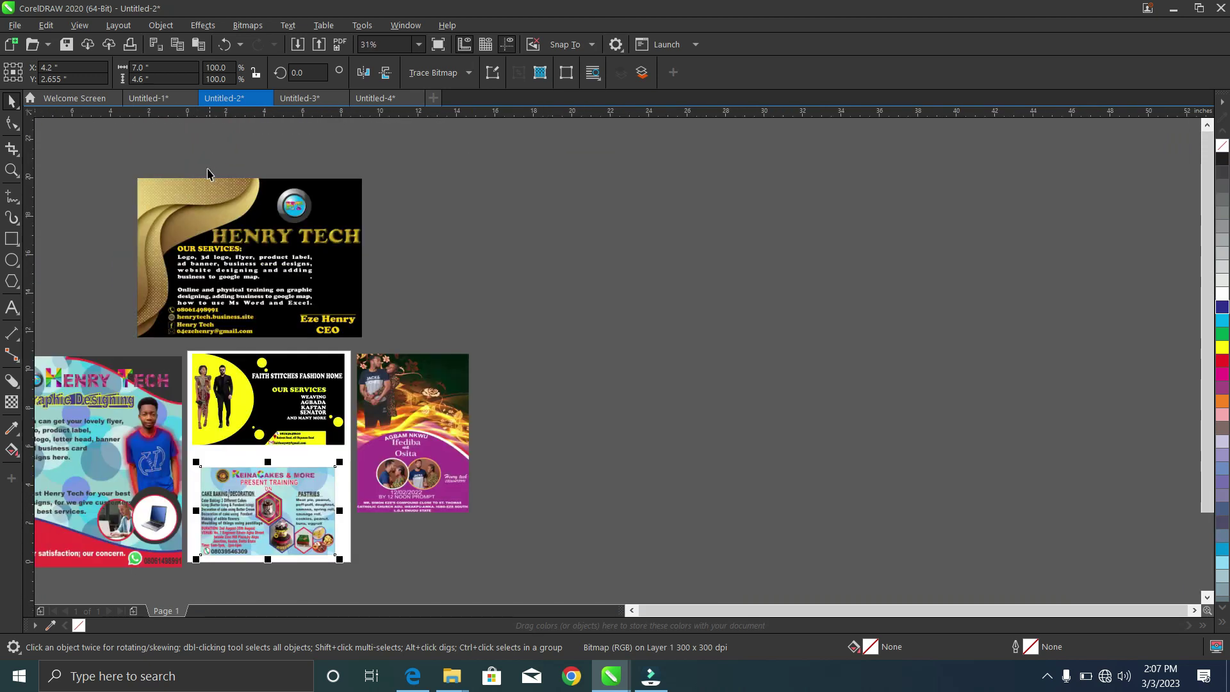
Zoom in and out over the Henry Tech business card details
{"action": "scroll", "coordinate": [142, 179], "scroll_direction": "up", "scroll_amount": 1}
{"action": "scroll", "coordinate": [141, 194], "scroll_direction": "up", "scroll_amount": 1}
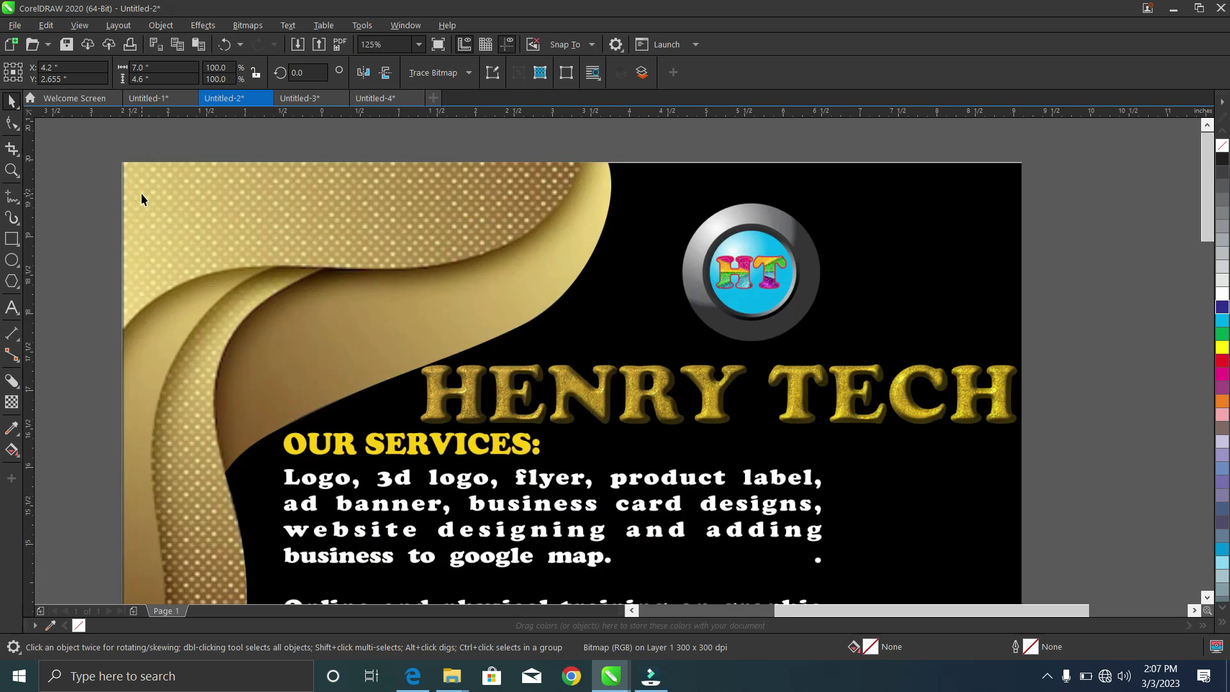
{"action": "scroll", "coordinate": [141, 194], "scroll_direction": "down", "scroll_amount": 1}
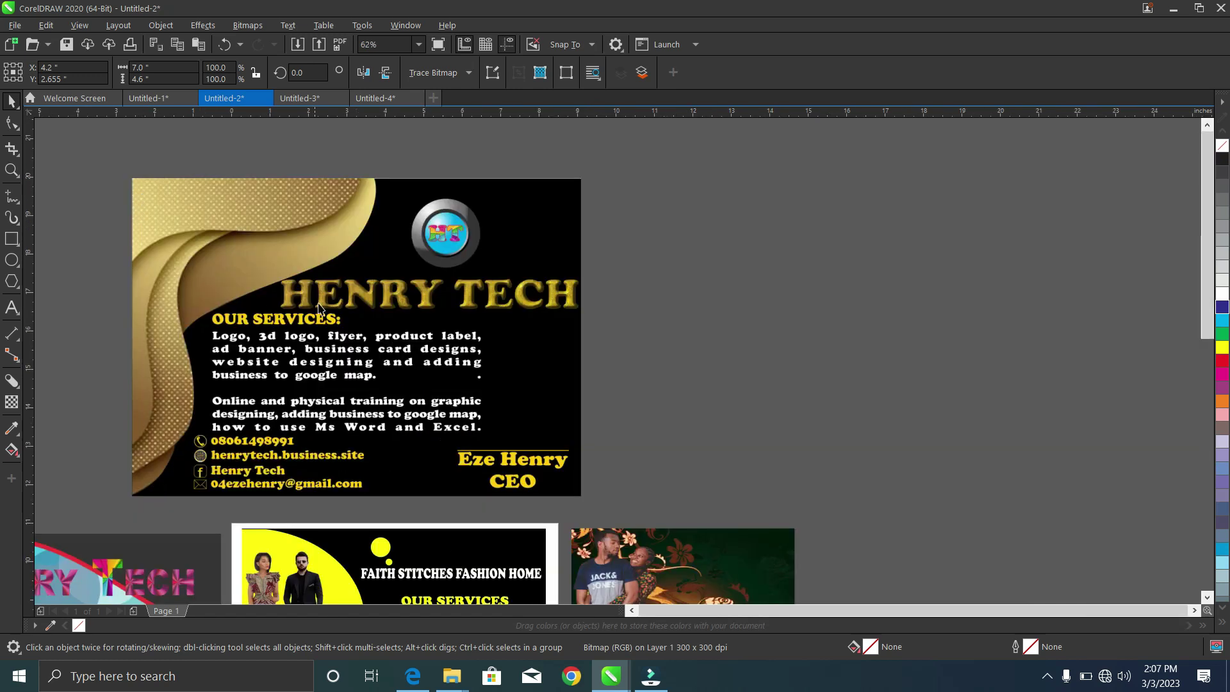
{"action": "scroll", "coordinate": [319, 308], "scroll_direction": "up", "scroll_amount": 3}
{"action": "scroll", "coordinate": [340, 290], "scroll_direction": "up", "scroll_amount": 2}
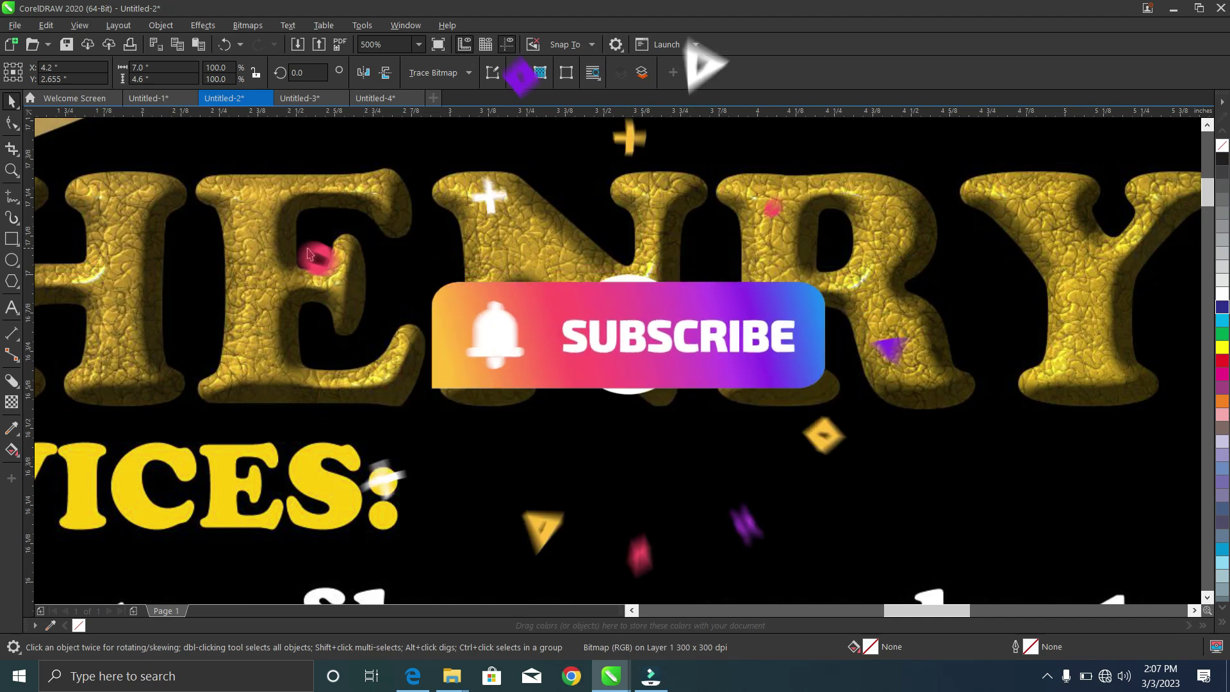
{"action": "scroll", "coordinate": [265, 288], "scroll_direction": "down", "scroll_amount": 3}
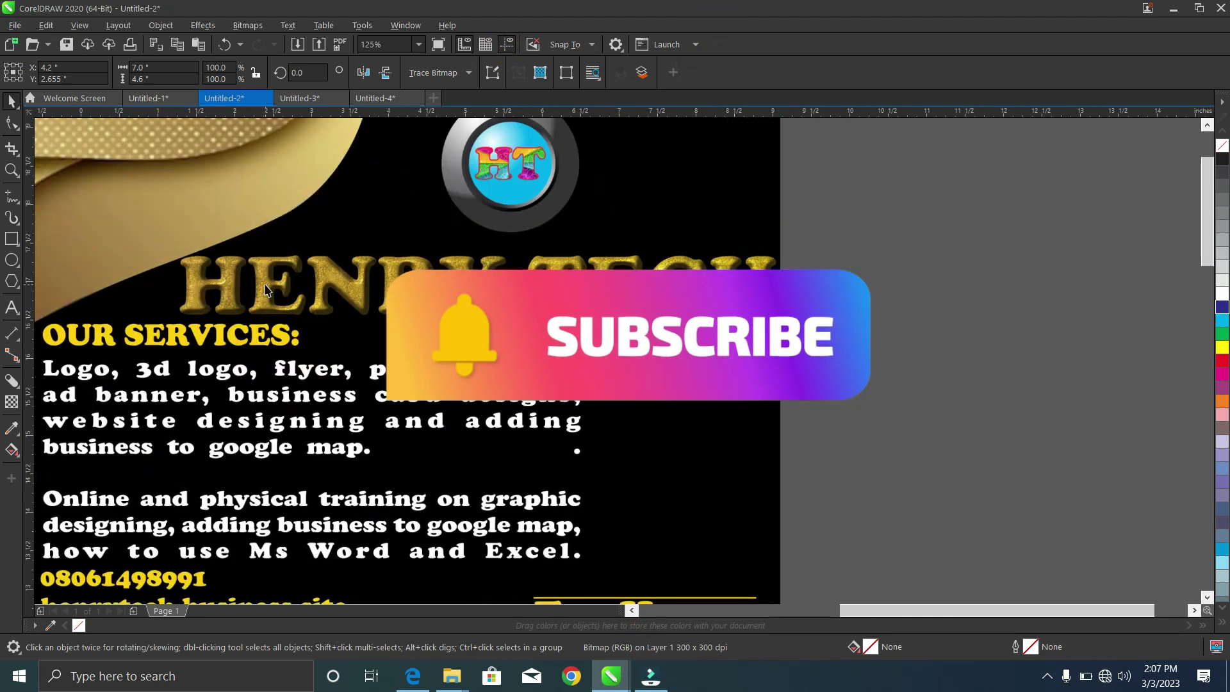
{"action": "scroll", "coordinate": [265, 288], "scroll_direction": "down", "scroll_amount": 2}
{"action": "scroll", "coordinate": [378, 219], "scroll_direction": "up", "scroll_amount": 2}
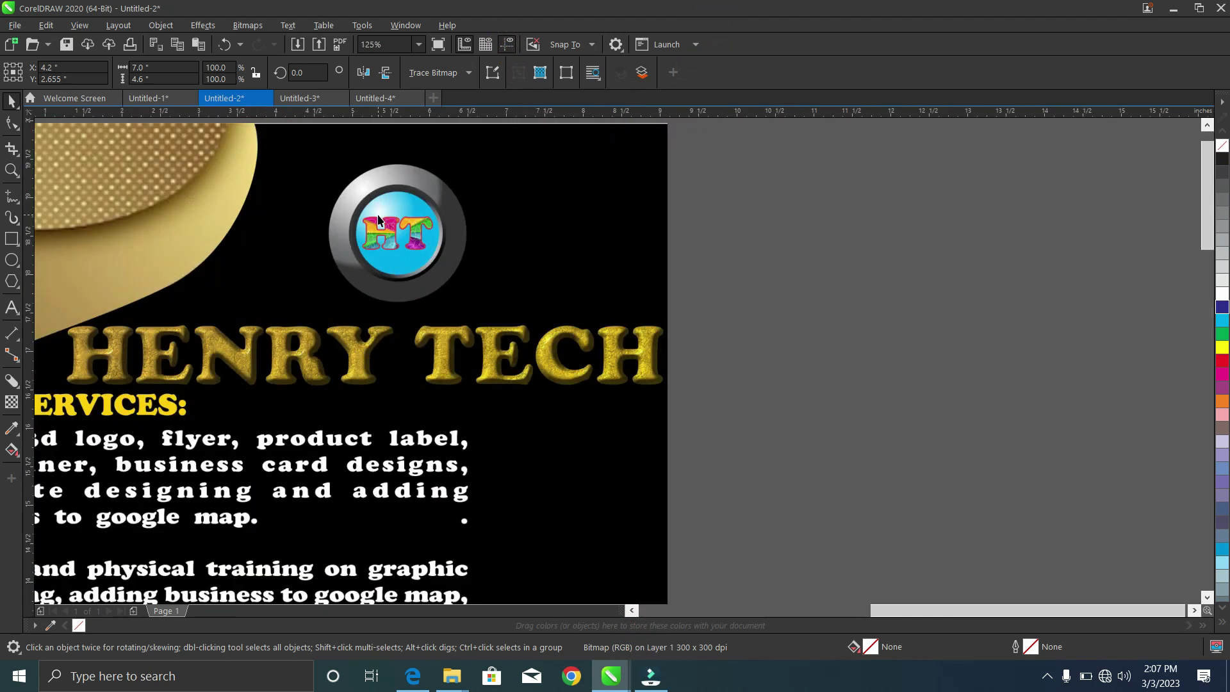
{"action": "scroll", "coordinate": [378, 219], "scroll_direction": "up", "scroll_amount": 1}
{"action": "scroll", "coordinate": [378, 220], "scroll_direction": "down", "scroll_amount": 1}
Switch to the Untitled-3 document from CorelDRAW's taskbar previews
{"action": "scroll", "coordinate": [379, 220], "scroll_direction": "down", "scroll_amount": 3}
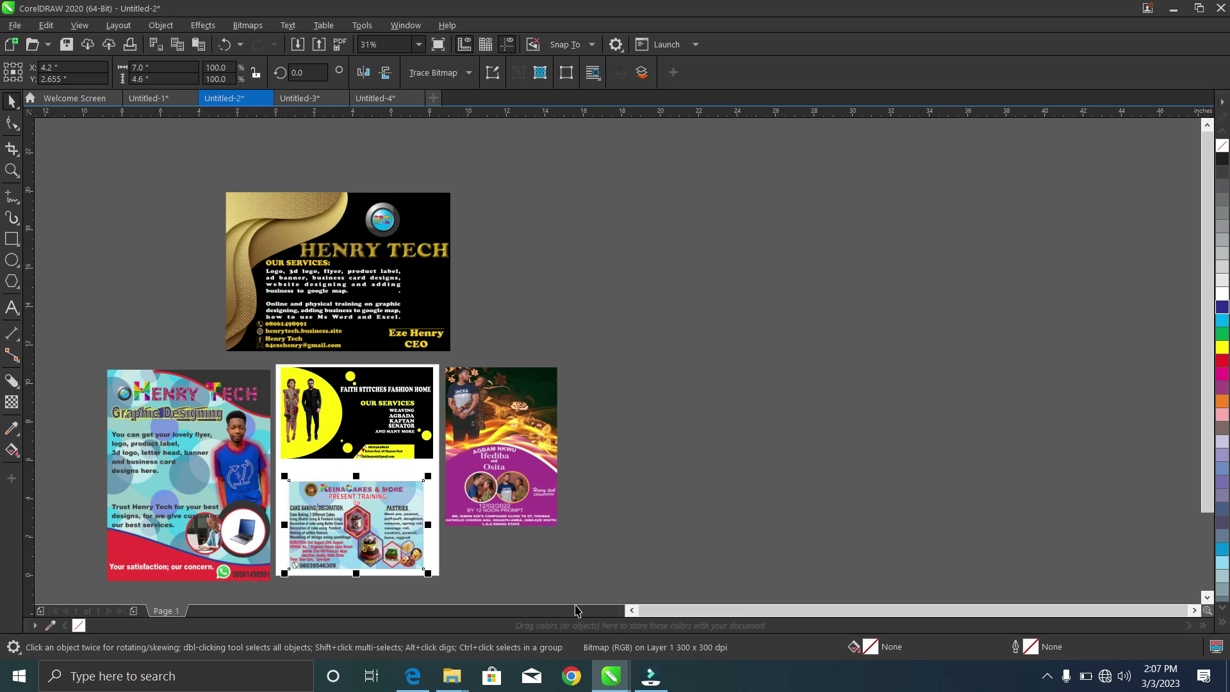
{"action": "left_click", "coordinate": [606, 677]}
{"action": "left_click", "coordinate": [672, 618]}
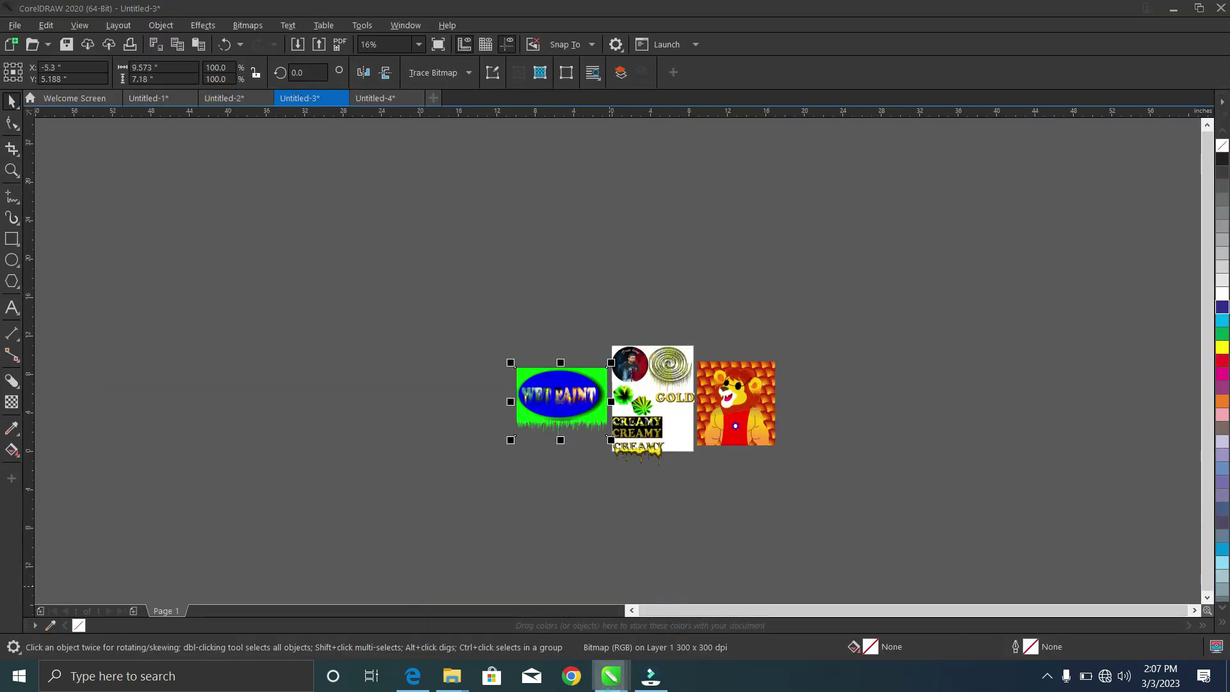
{"action": "left_click", "coordinate": [611, 676]}
{"action": "left_click", "coordinate": [509, 612]}
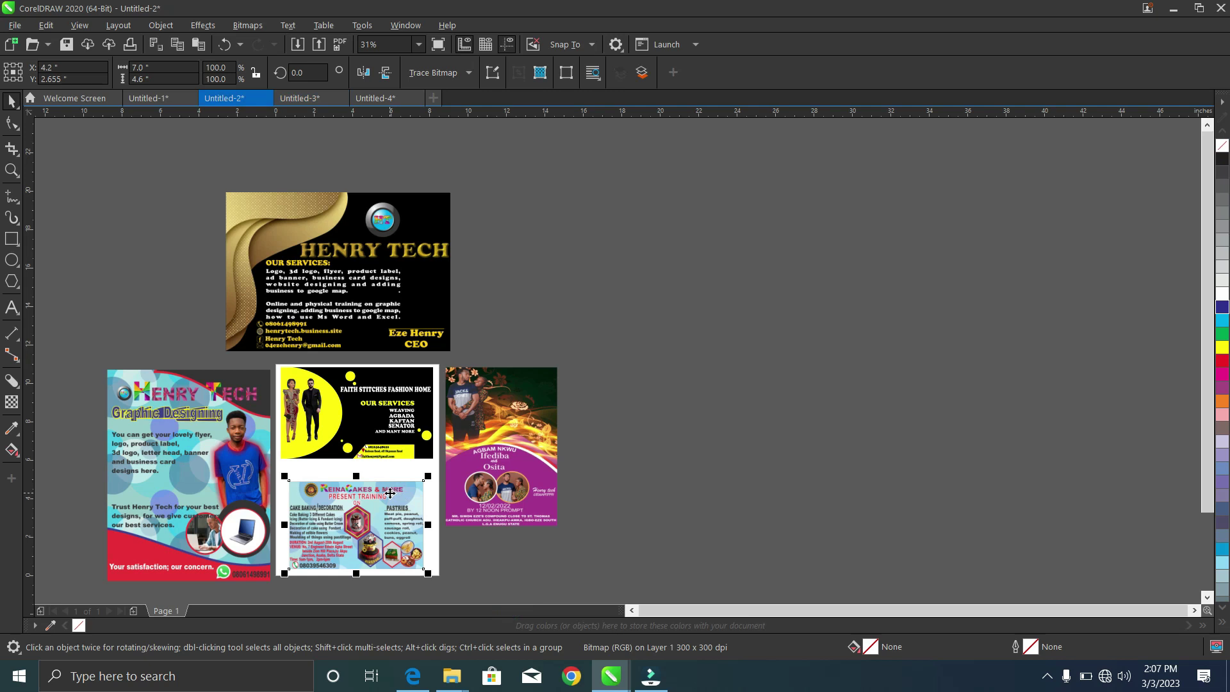
{"action": "left_click", "coordinate": [611, 676]}
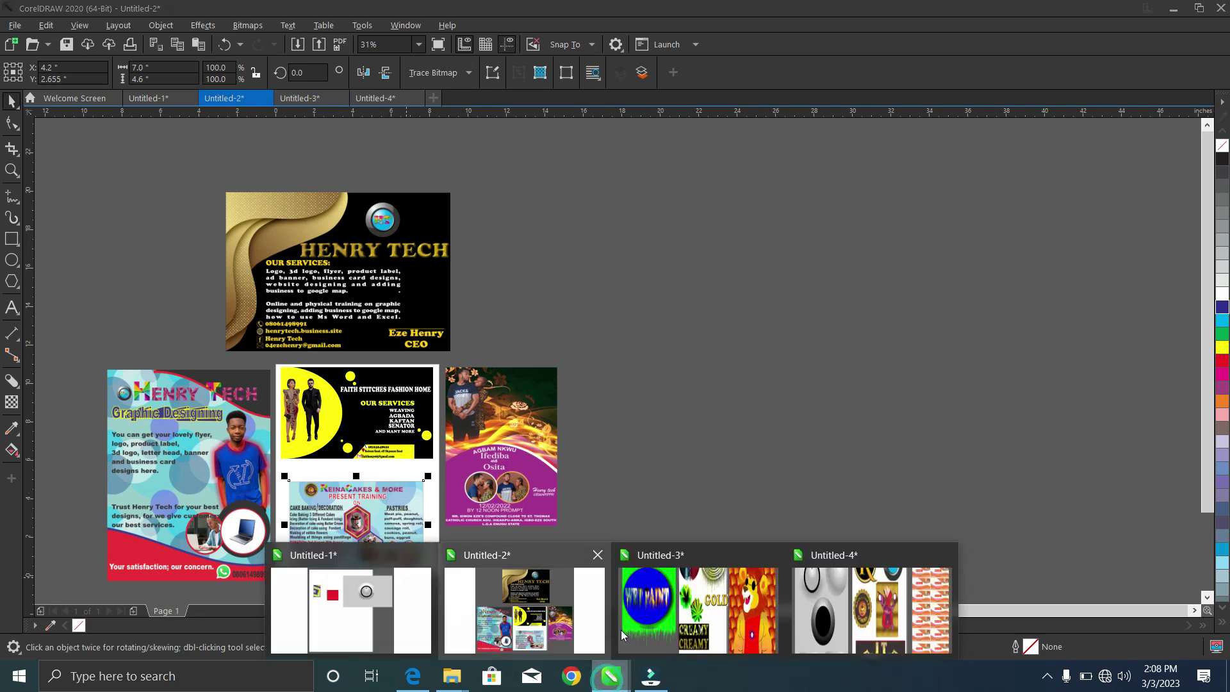
{"action": "left_click", "coordinate": [622, 635]}
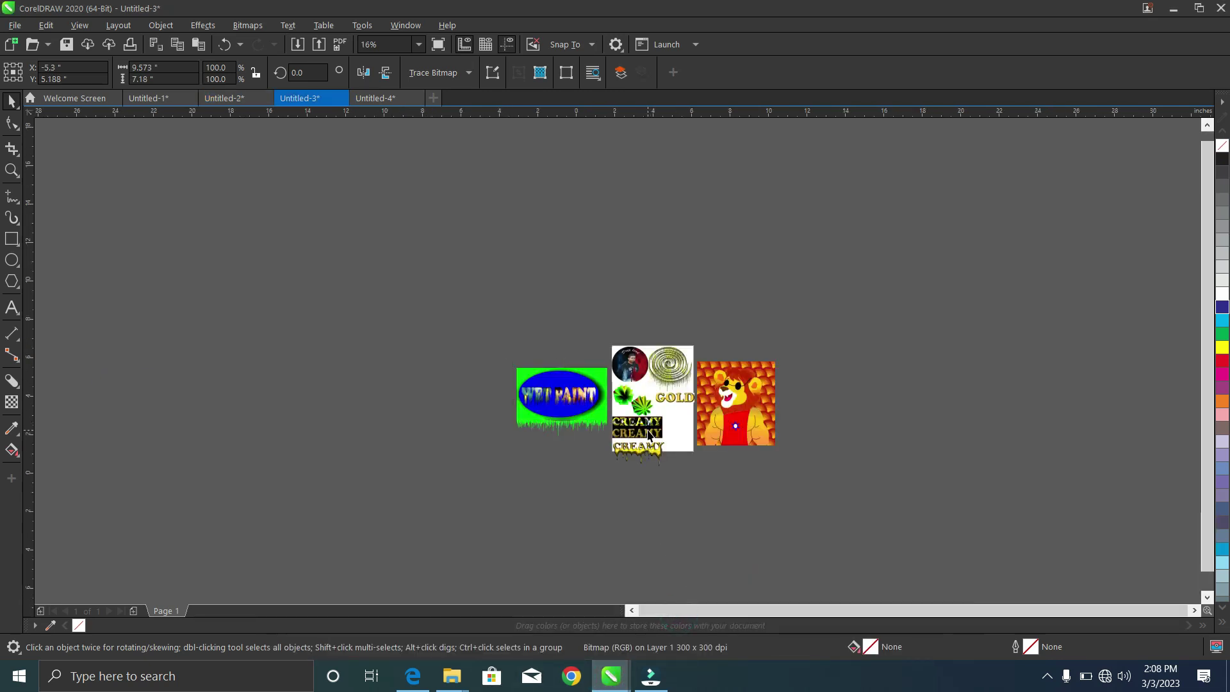
{"action": "scroll", "coordinate": [649, 434], "scroll_direction": "up", "scroll_amount": 3}
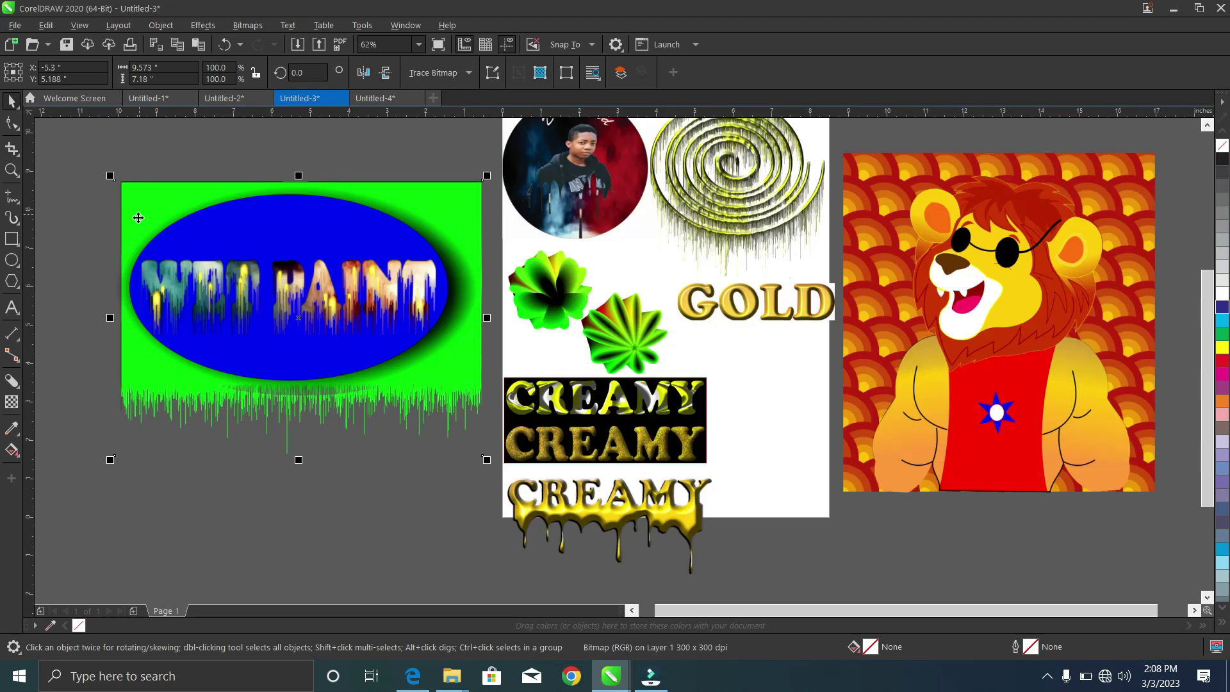
{"action": "left_click", "coordinate": [200, 489]}
{"action": "left_click", "coordinate": [204, 339]}
{"action": "scroll", "coordinate": [193, 309], "scroll_direction": "up", "scroll_amount": 2}
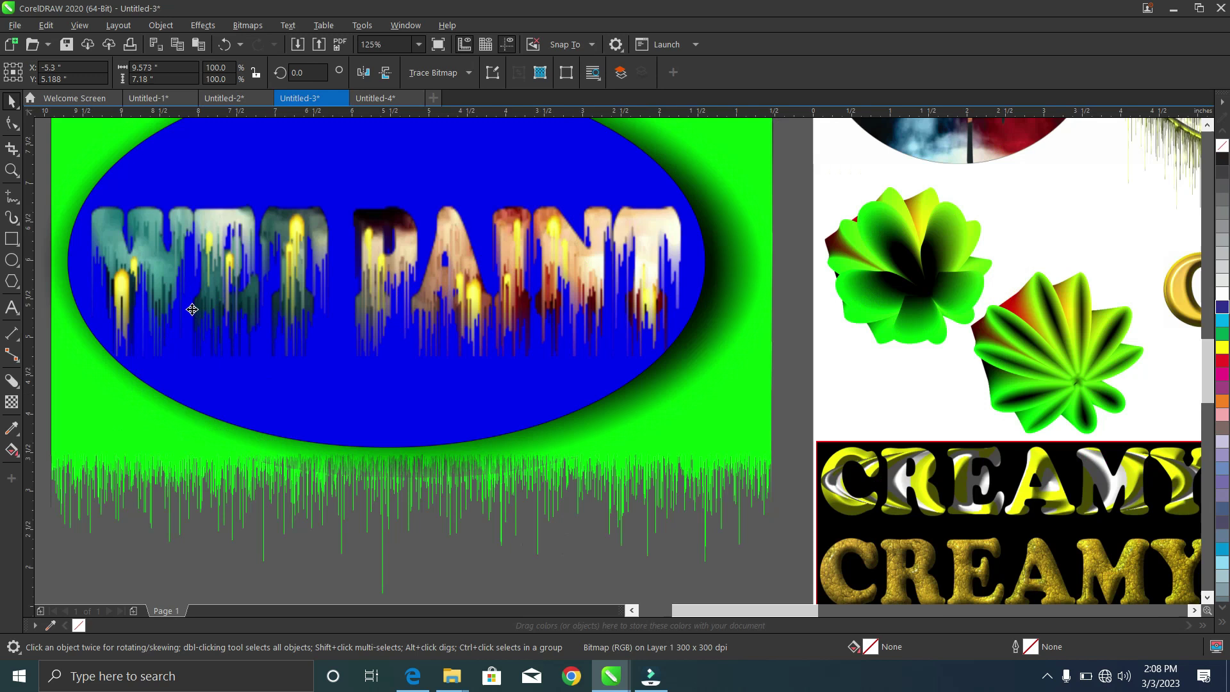
{"action": "scroll", "coordinate": [193, 309], "scroll_direction": "up", "scroll_amount": 2}
{"action": "scroll", "coordinate": [192, 309], "scroll_direction": "down", "scroll_amount": 4}
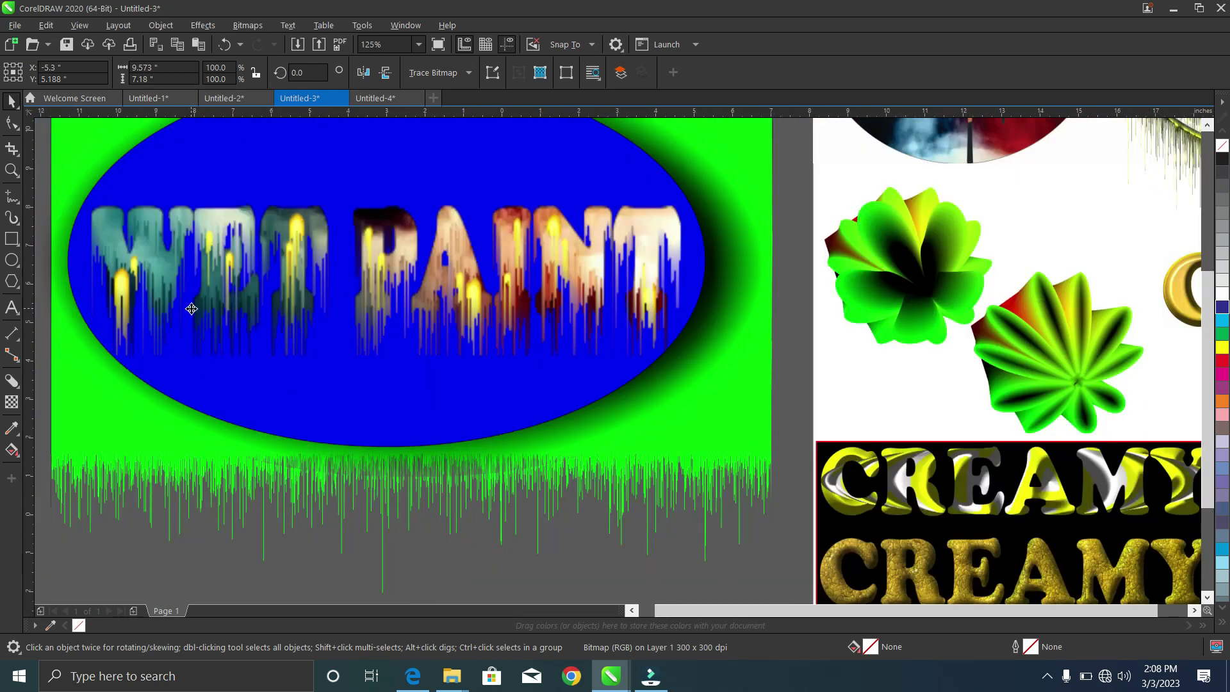
{"action": "scroll", "coordinate": [172, 401], "scroll_direction": "up", "scroll_amount": 4}
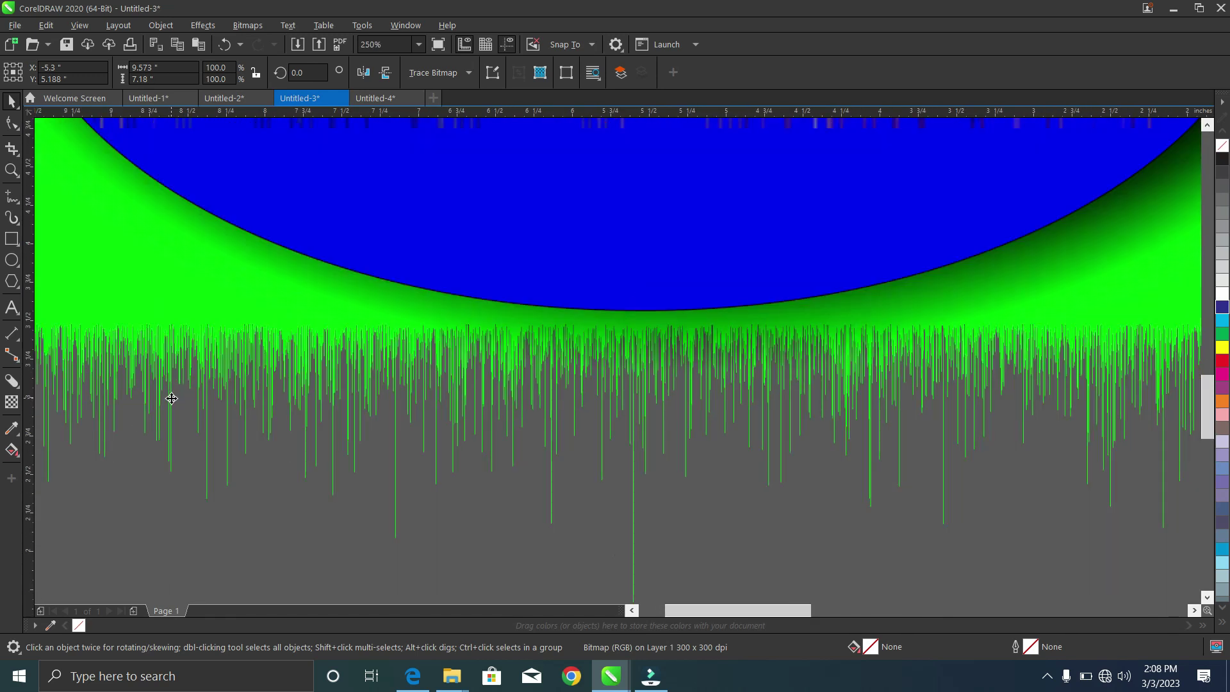
{"action": "scroll", "coordinate": [171, 398], "scroll_direction": "down", "scroll_amount": 4}
{"action": "scroll", "coordinate": [561, 544], "scroll_direction": "up", "scroll_amount": 4}
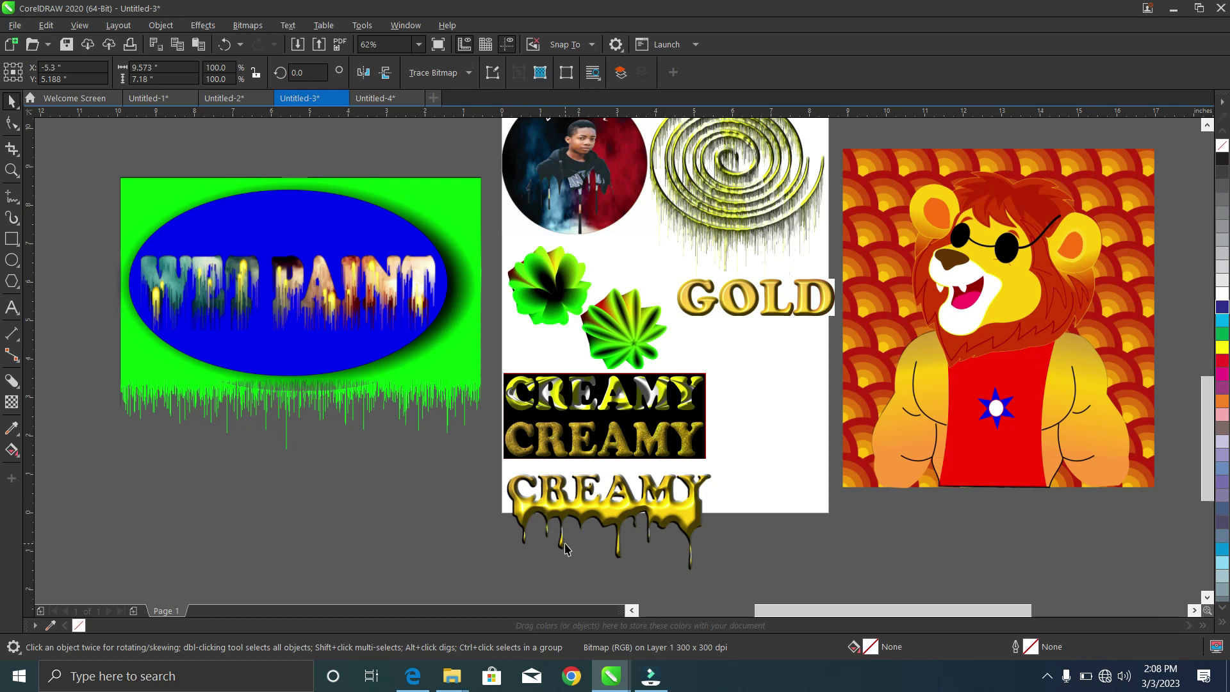
{"action": "left_click", "coordinate": [756, 436]}
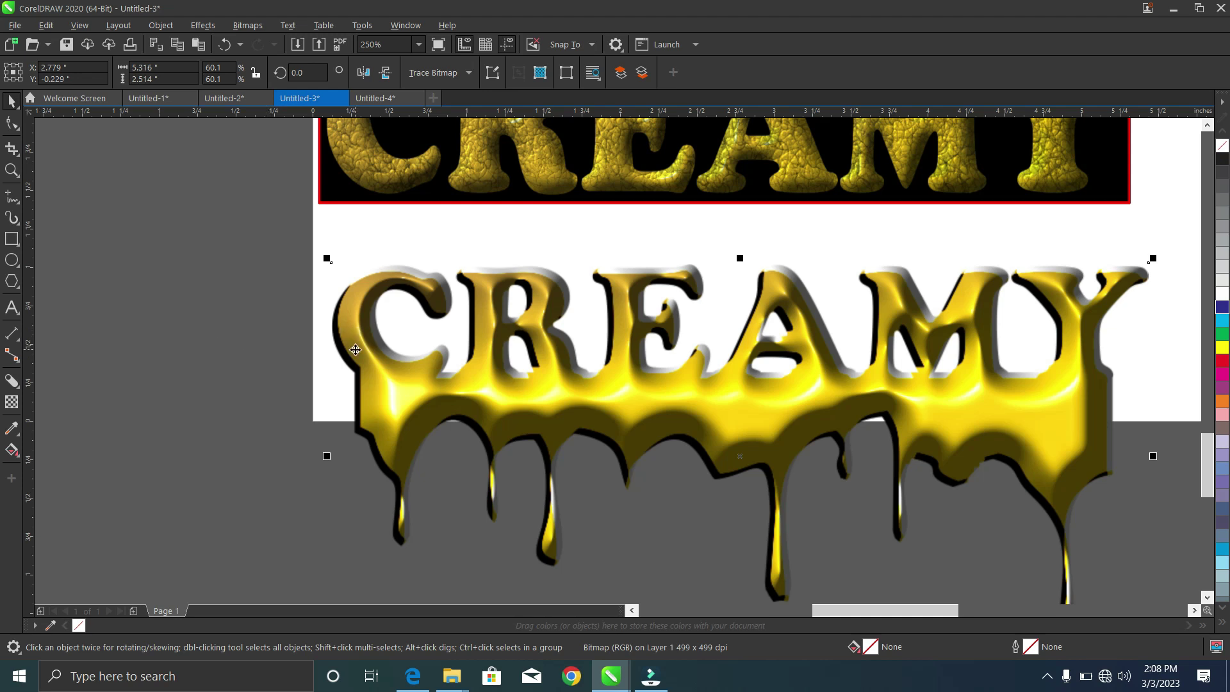
{"action": "scroll", "coordinate": [356, 350], "scroll_direction": "down", "scroll_amount": 2}
{"action": "scroll", "coordinate": [355, 350], "scroll_direction": "down", "scroll_amount": 2}
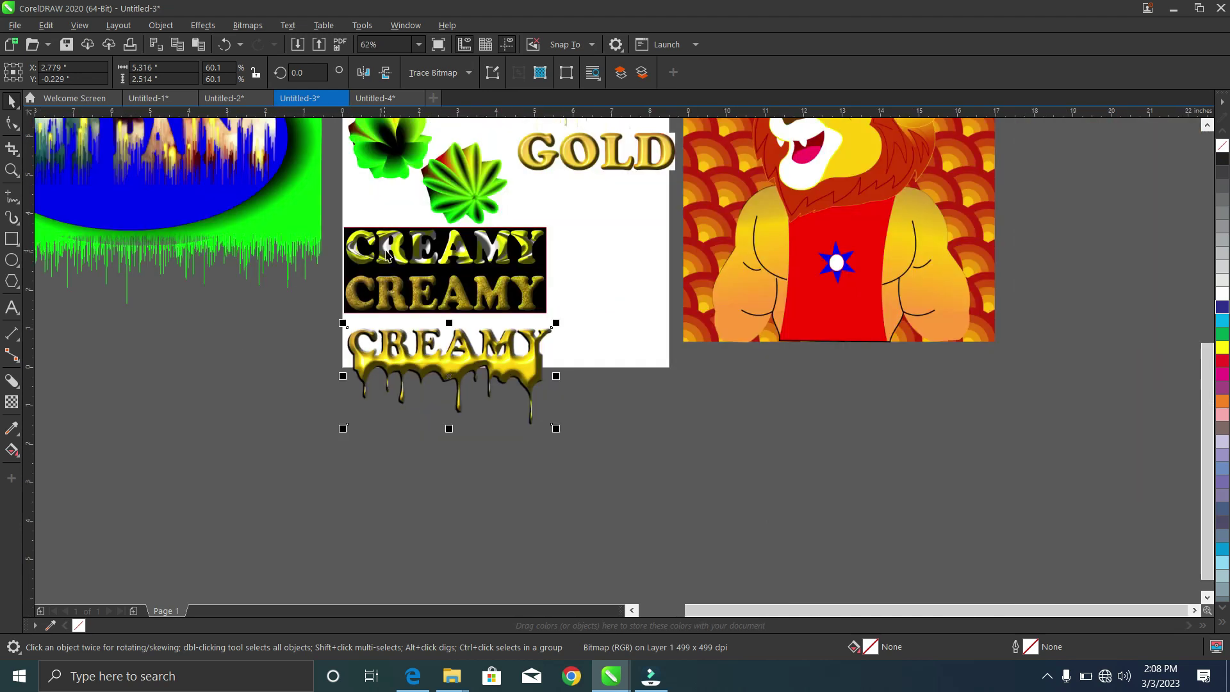
{"action": "scroll", "coordinate": [387, 253], "scroll_direction": "up", "scroll_amount": 4}
{"action": "scroll", "coordinate": [428, 482], "scroll_direction": "up", "scroll_amount": 2}
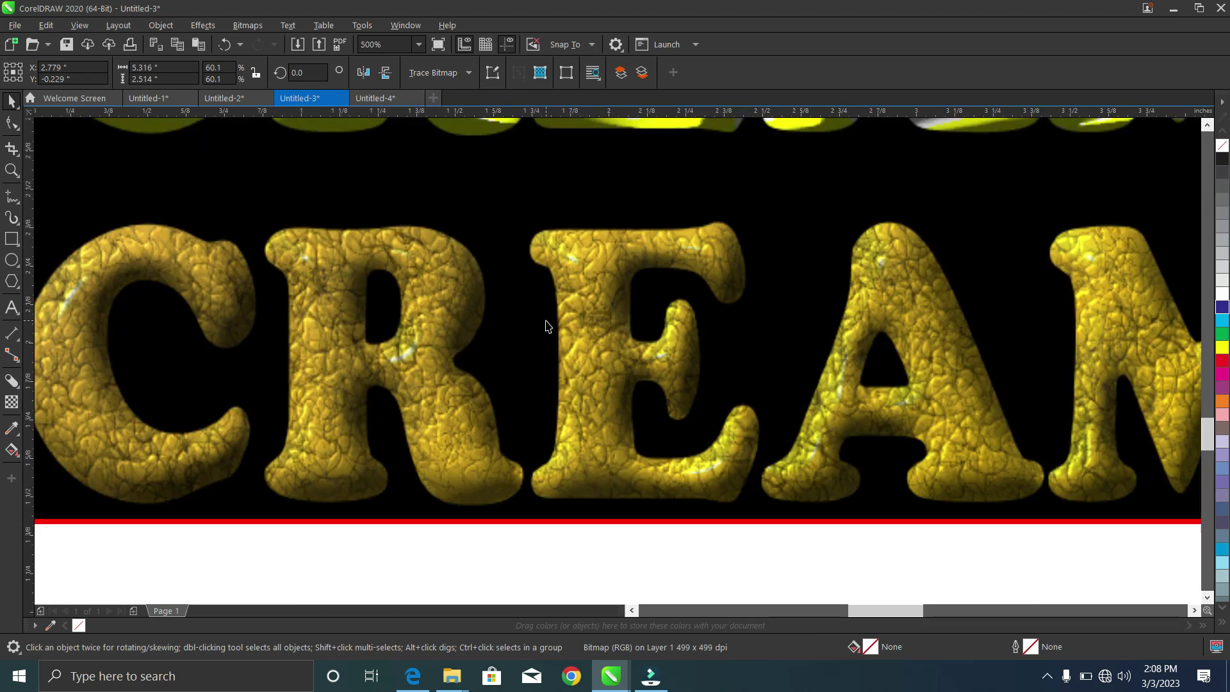
{"action": "scroll", "coordinate": [544, 325], "scroll_direction": "down", "scroll_amount": 4}
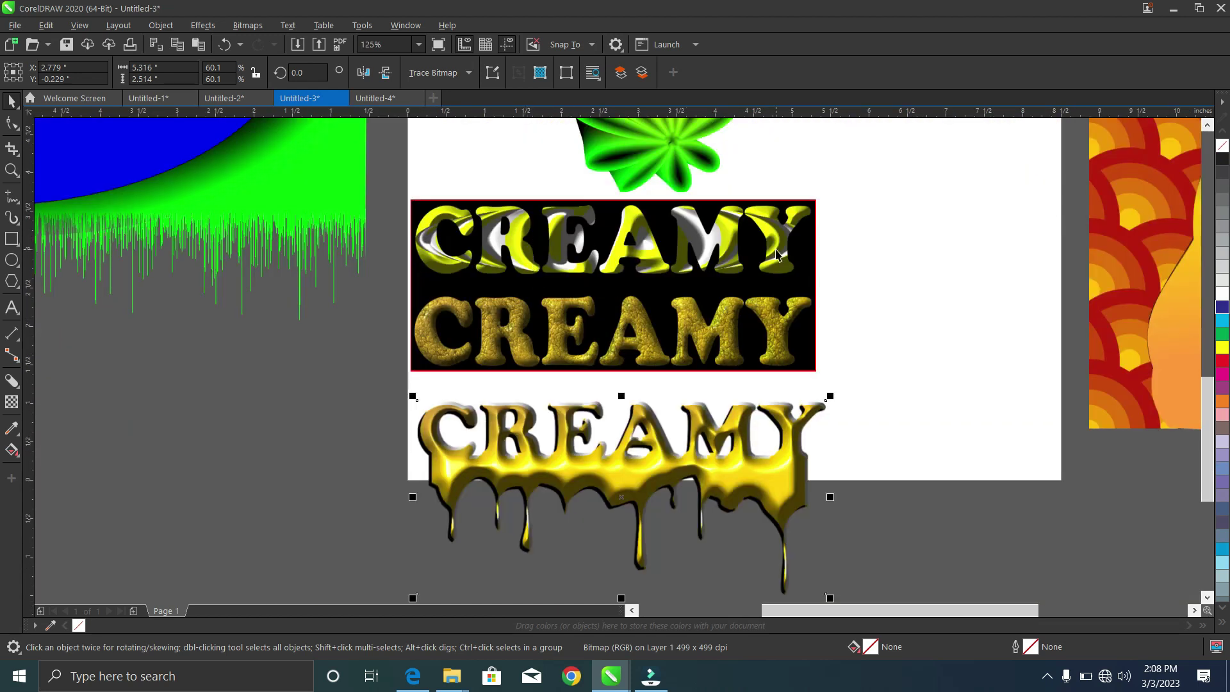
{"action": "scroll", "coordinate": [754, 288], "scroll_direction": "down", "scroll_amount": 2}
{"action": "scroll", "coordinate": [669, 291], "scroll_direction": "down", "scroll_amount": 1}
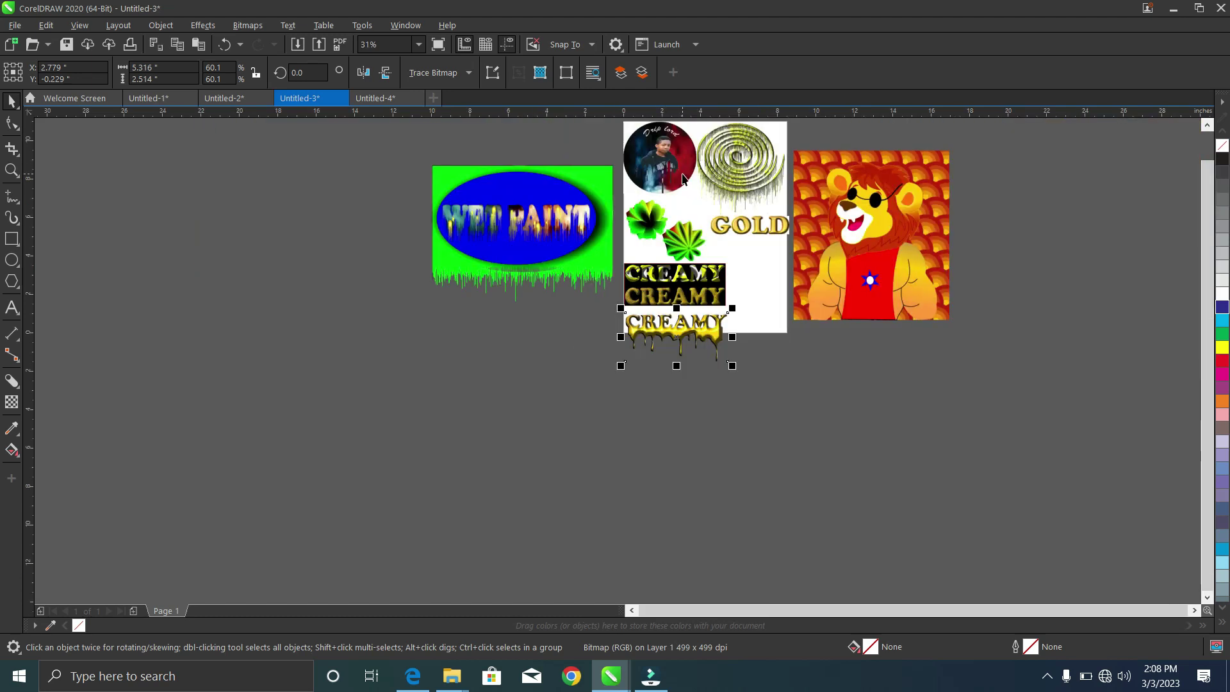
{"action": "scroll", "coordinate": [667, 231], "scroll_direction": "up", "scroll_amount": 3}
{"action": "scroll", "coordinate": [638, 296], "scroll_direction": "up", "scroll_amount": 2}
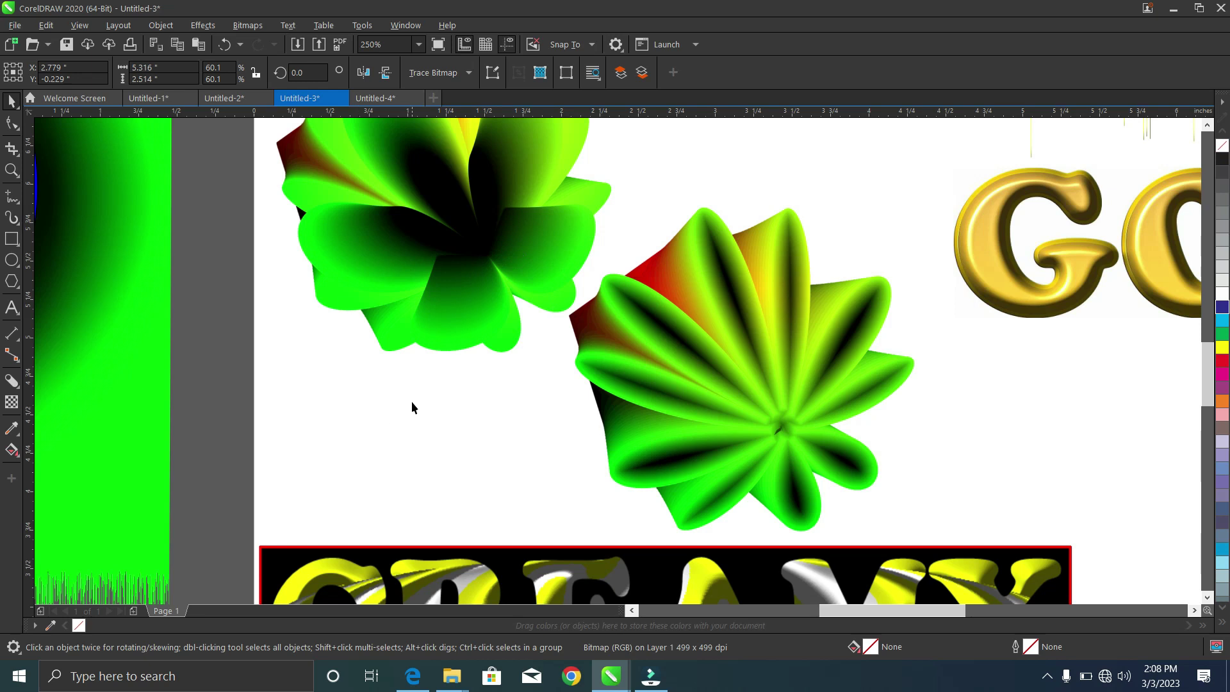
{"action": "scroll", "coordinate": [412, 398], "scroll_direction": "down", "scroll_amount": 2}
{"action": "scroll", "coordinate": [446, 326], "scroll_direction": "up", "scroll_amount": 2}
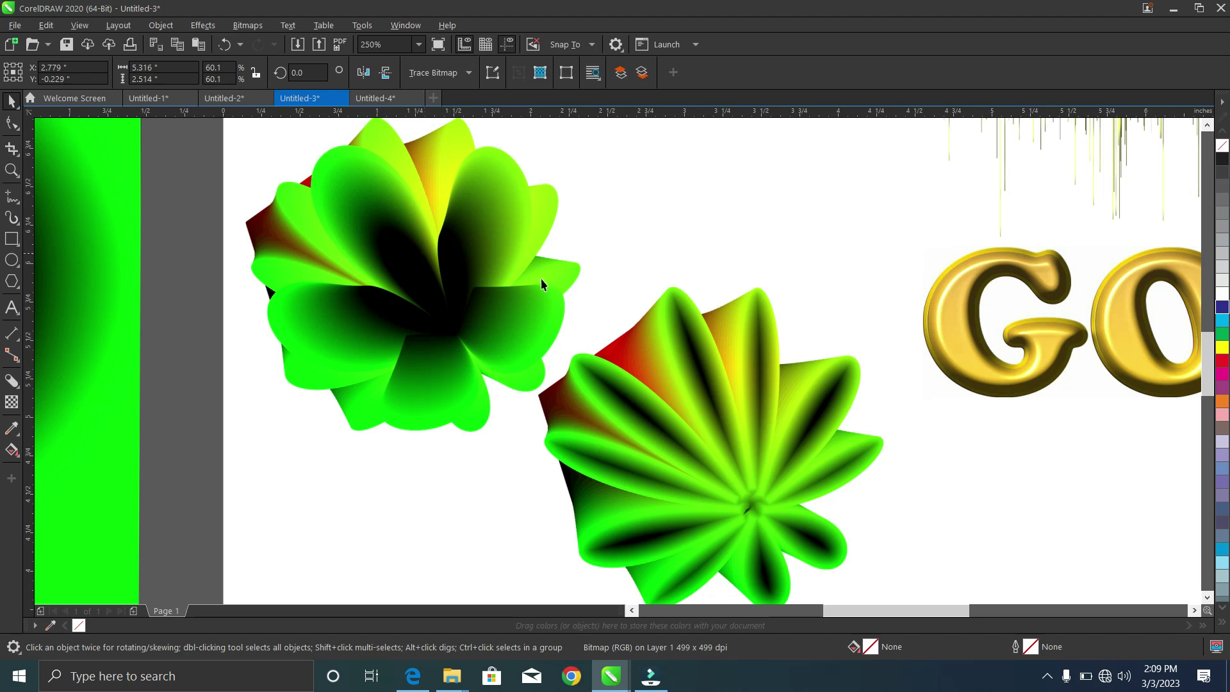
{"action": "scroll", "coordinate": [551, 371], "scroll_direction": "down", "scroll_amount": 4}
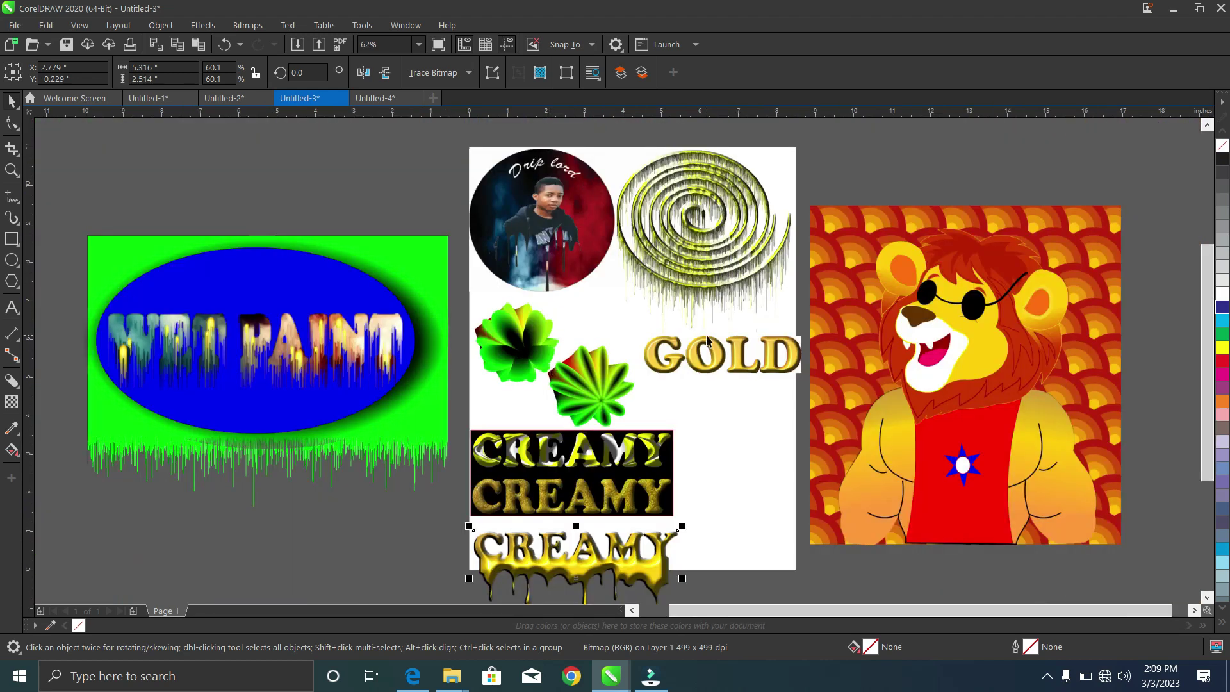
{"action": "scroll", "coordinate": [715, 357], "scroll_direction": "up", "scroll_amount": 5}
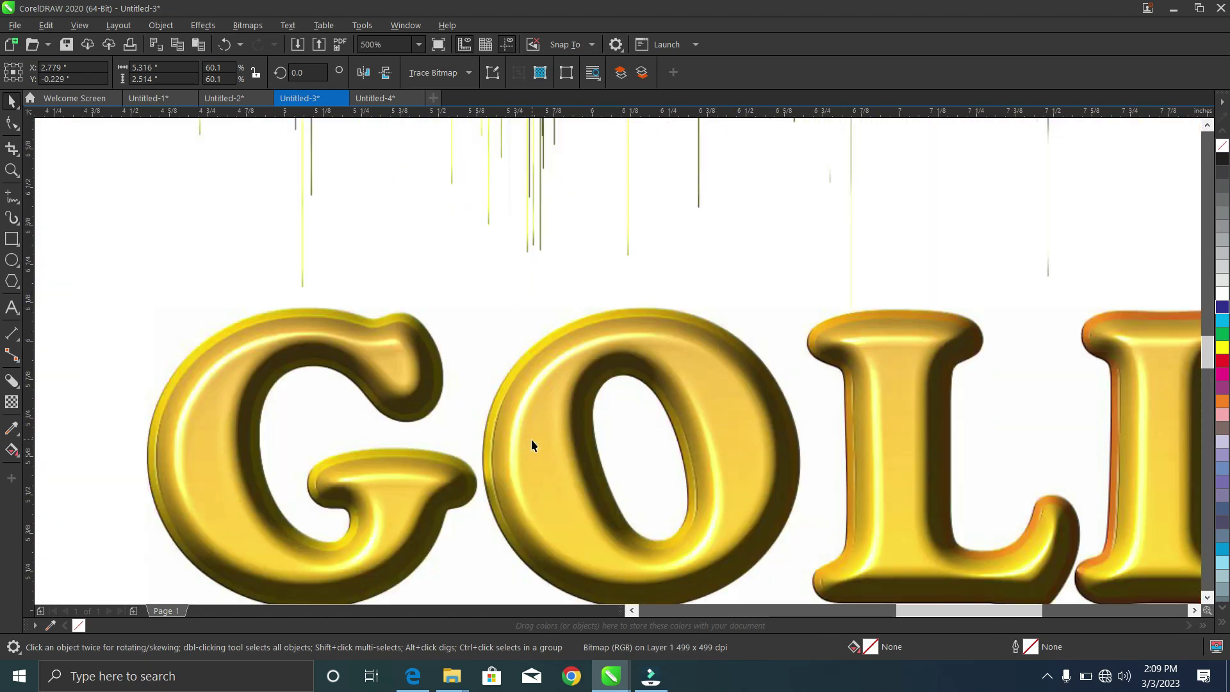
{"action": "scroll", "coordinate": [532, 439], "scroll_direction": "down", "scroll_amount": 2}
{"action": "scroll", "coordinate": [547, 496], "scroll_direction": "up", "scroll_amount": 2}
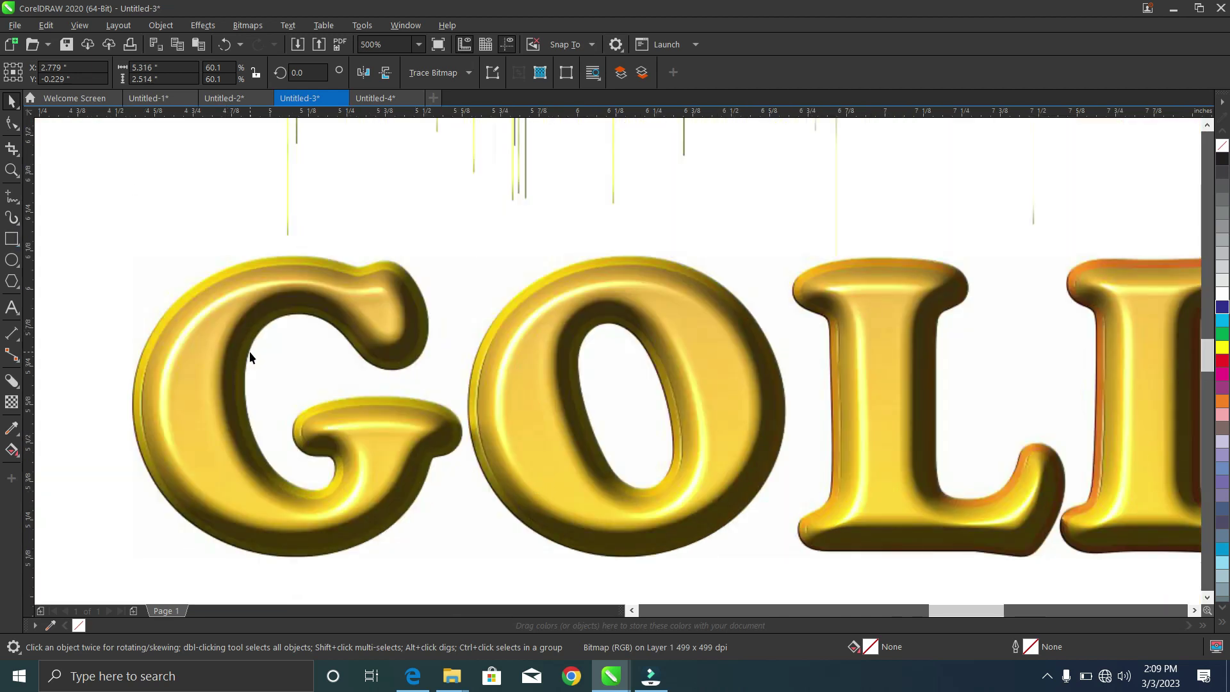
{"action": "scroll", "coordinate": [250, 357], "scroll_direction": "down", "scroll_amount": 2}
{"action": "scroll", "coordinate": [251, 359], "scroll_direction": "down", "scroll_amount": 3}
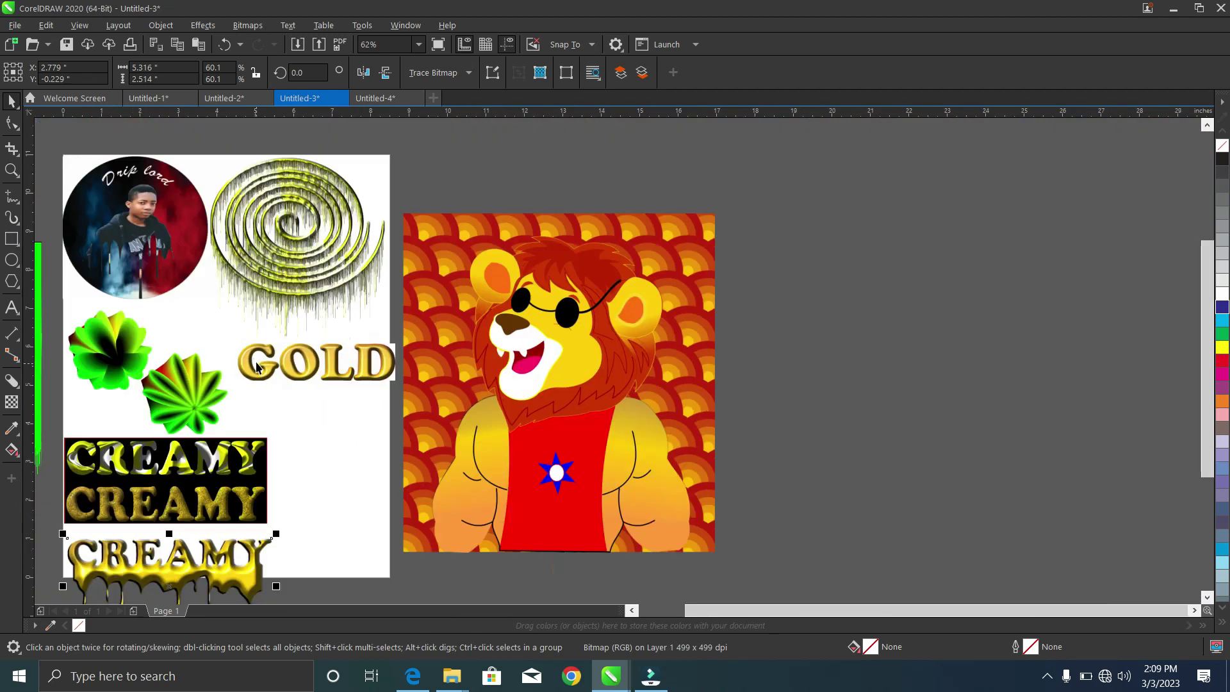
{"action": "scroll", "coordinate": [246, 217], "scroll_direction": "up", "scroll_amount": 4}
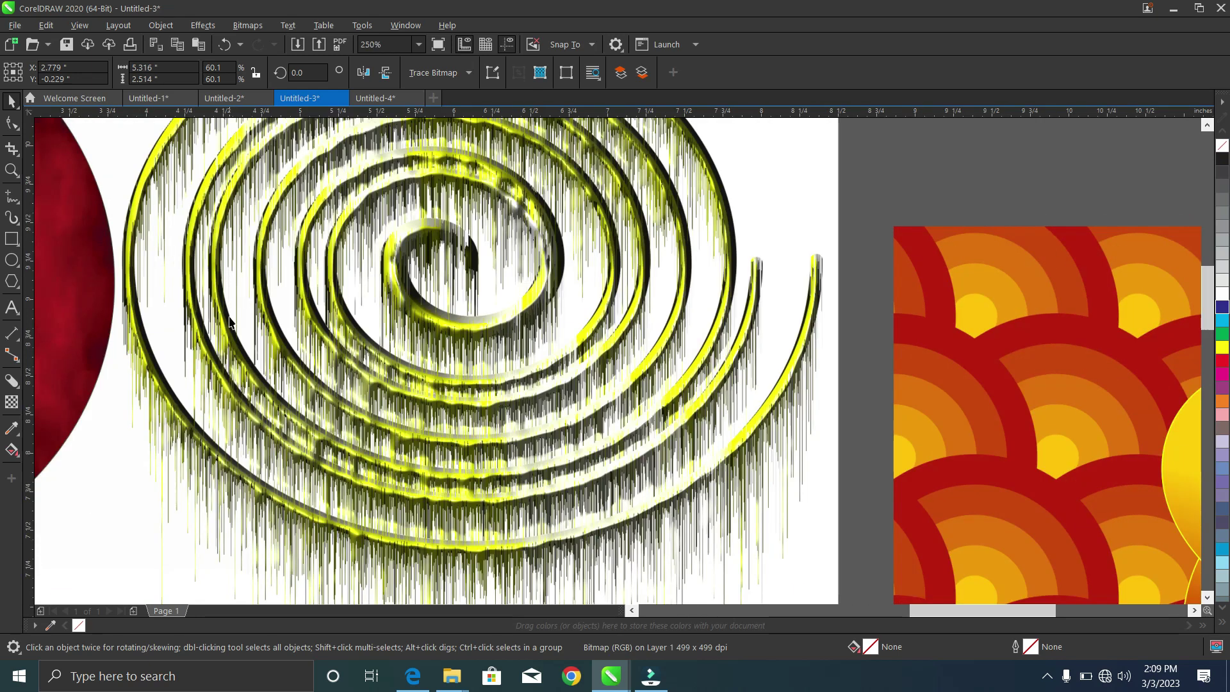
{"action": "scroll", "coordinate": [276, 359], "scroll_direction": "down", "scroll_amount": 2}
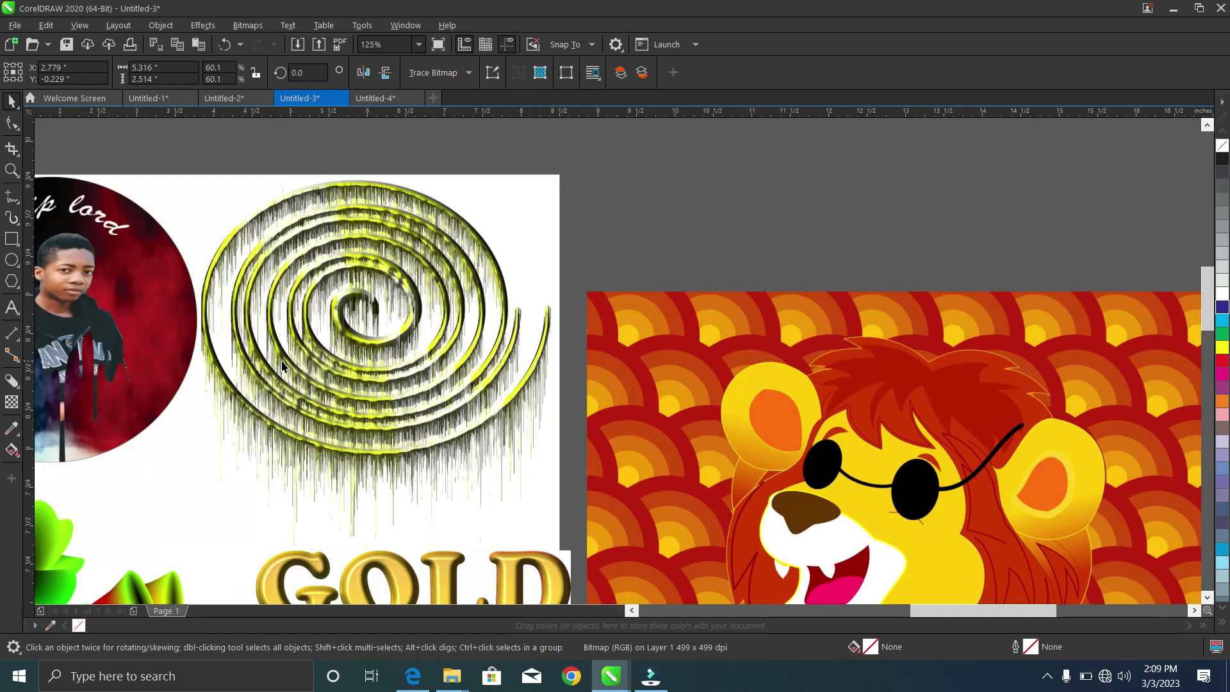
{"action": "scroll", "coordinate": [285, 340], "scroll_direction": "up", "scroll_amount": 2}
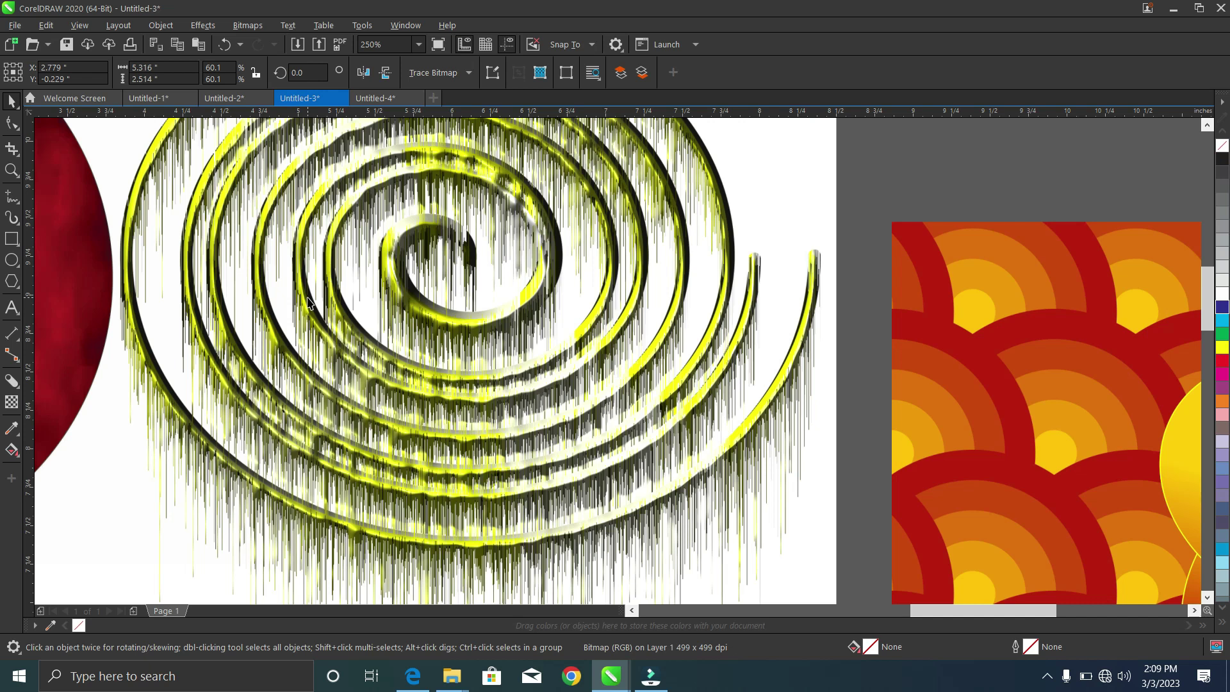
{"action": "scroll", "coordinate": [281, 306], "scroll_direction": "up", "scroll_amount": 3}
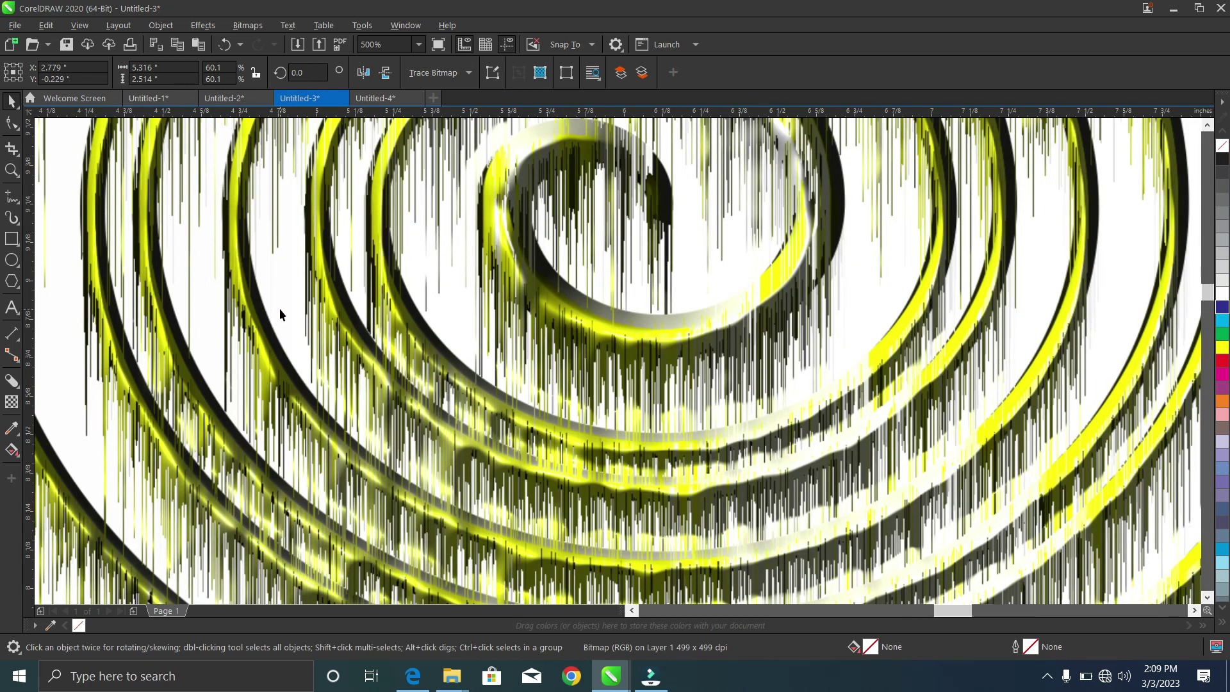
{"action": "scroll", "coordinate": [244, 376], "scroll_direction": "down", "scroll_amount": 3}
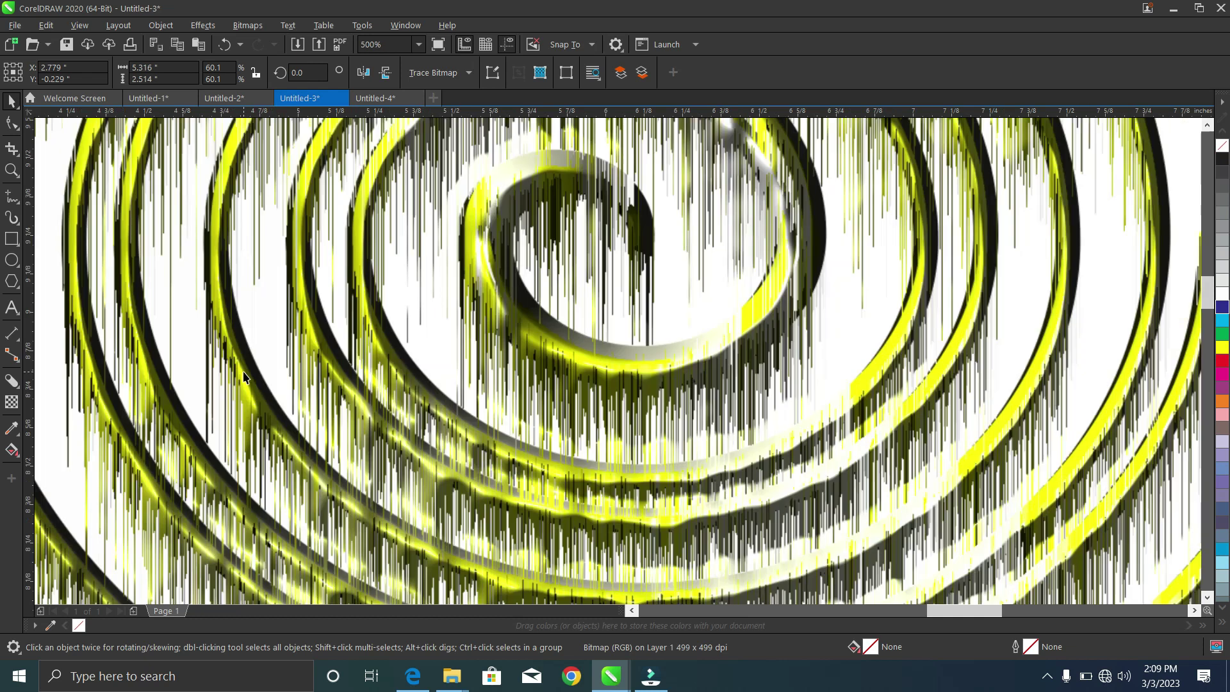
{"action": "scroll", "coordinate": [212, 321], "scroll_direction": "down", "scroll_amount": 4}
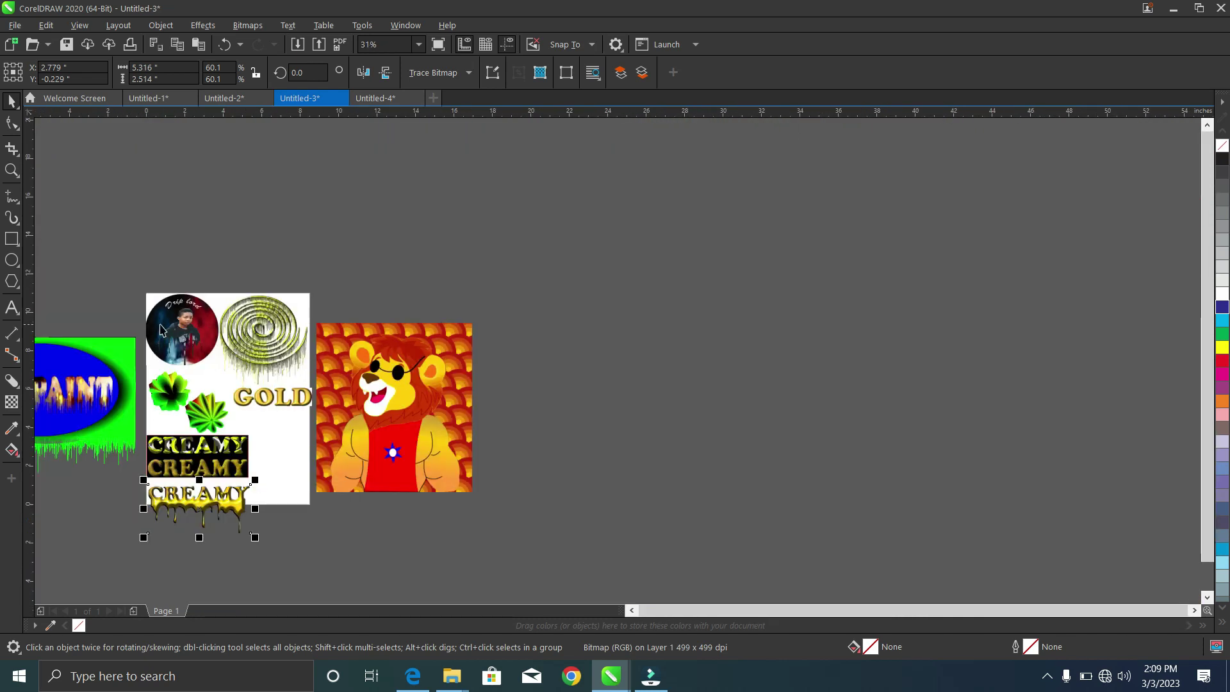
{"action": "scroll", "coordinate": [197, 346], "scroll_direction": "up", "scroll_amount": 3}
{"action": "scroll", "coordinate": [96, 317], "scroll_direction": "down", "scroll_amount": 2}
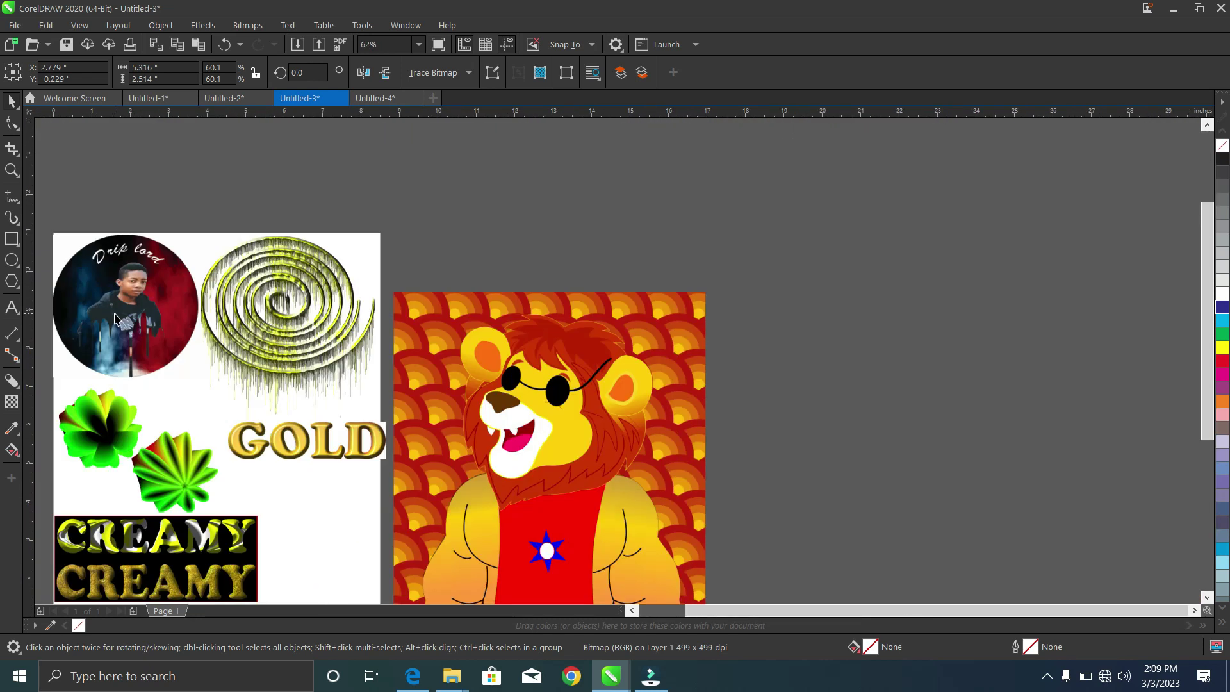
{"action": "scroll", "coordinate": [107, 336], "scroll_direction": "down", "scroll_amount": 1}
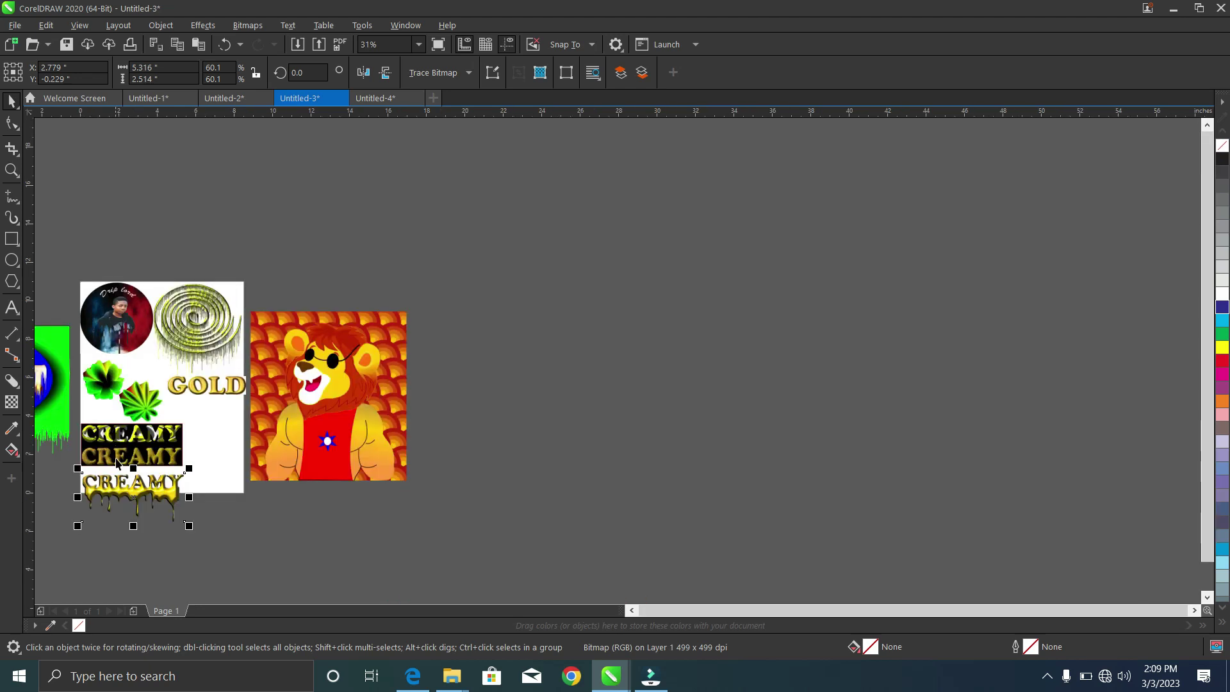
{"action": "scroll", "coordinate": [85, 317], "scroll_direction": "up", "scroll_amount": 2}
{"action": "left_click", "coordinate": [105, 343]}
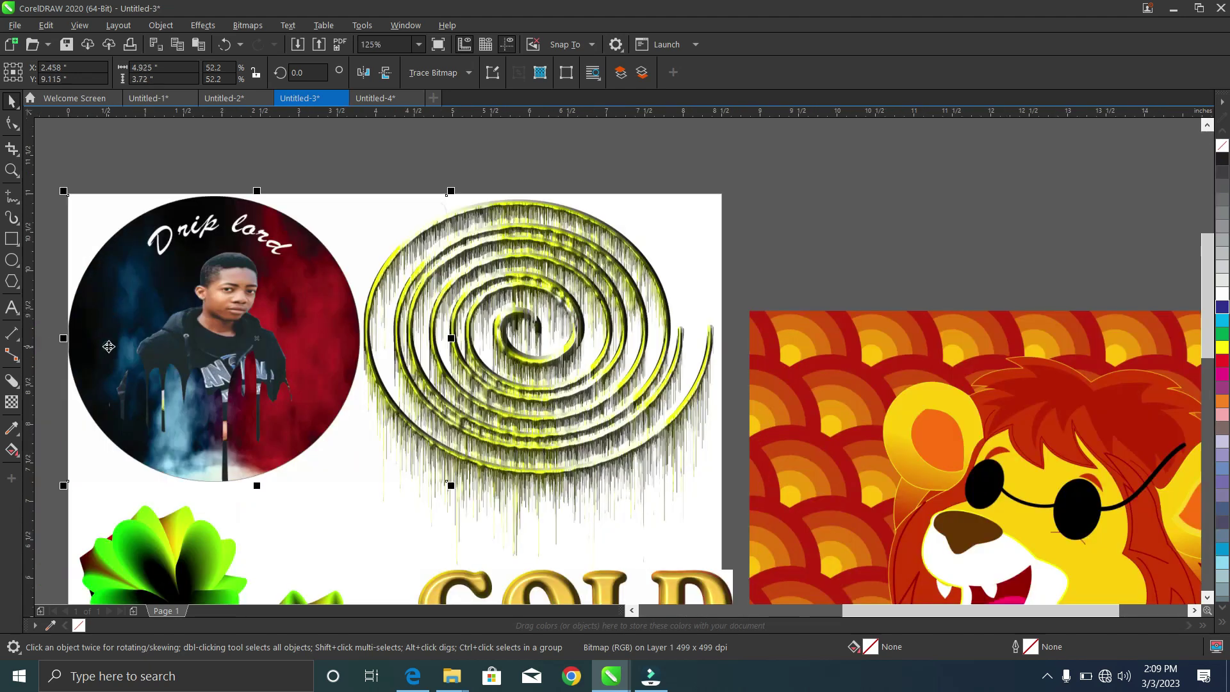
{"action": "scroll", "coordinate": [104, 346], "scroll_direction": "up", "scroll_amount": 1}
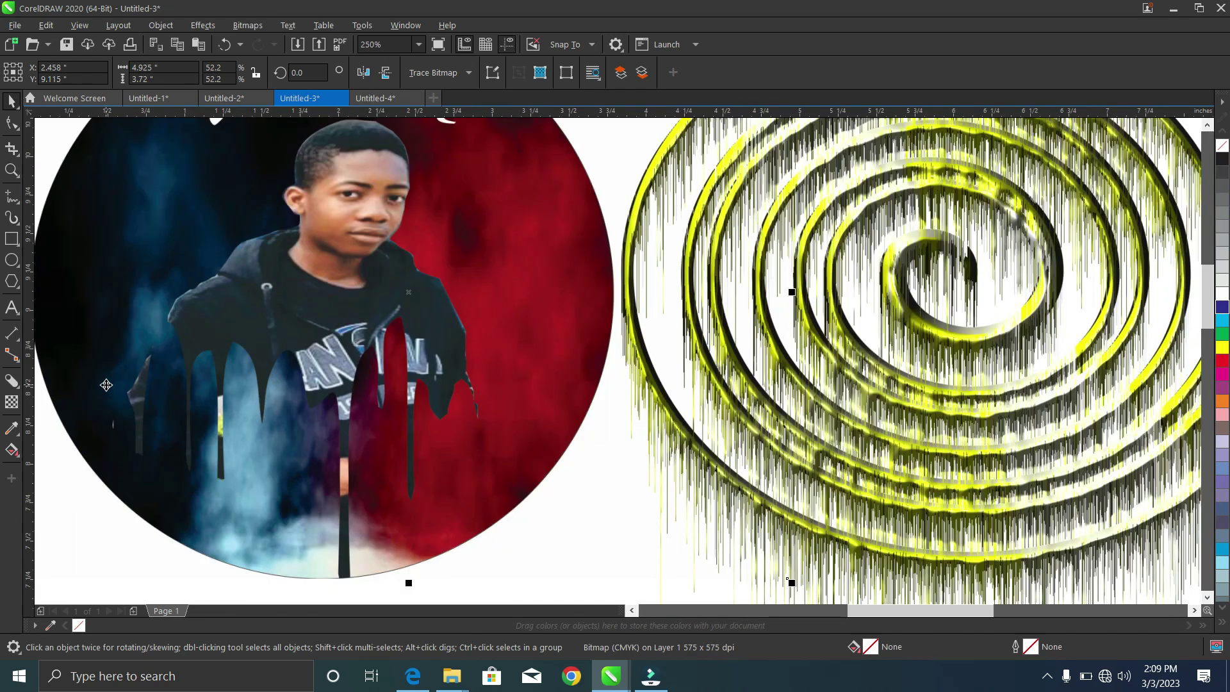
{"action": "scroll", "coordinate": [143, 368], "scroll_direction": "up", "scroll_amount": 1}
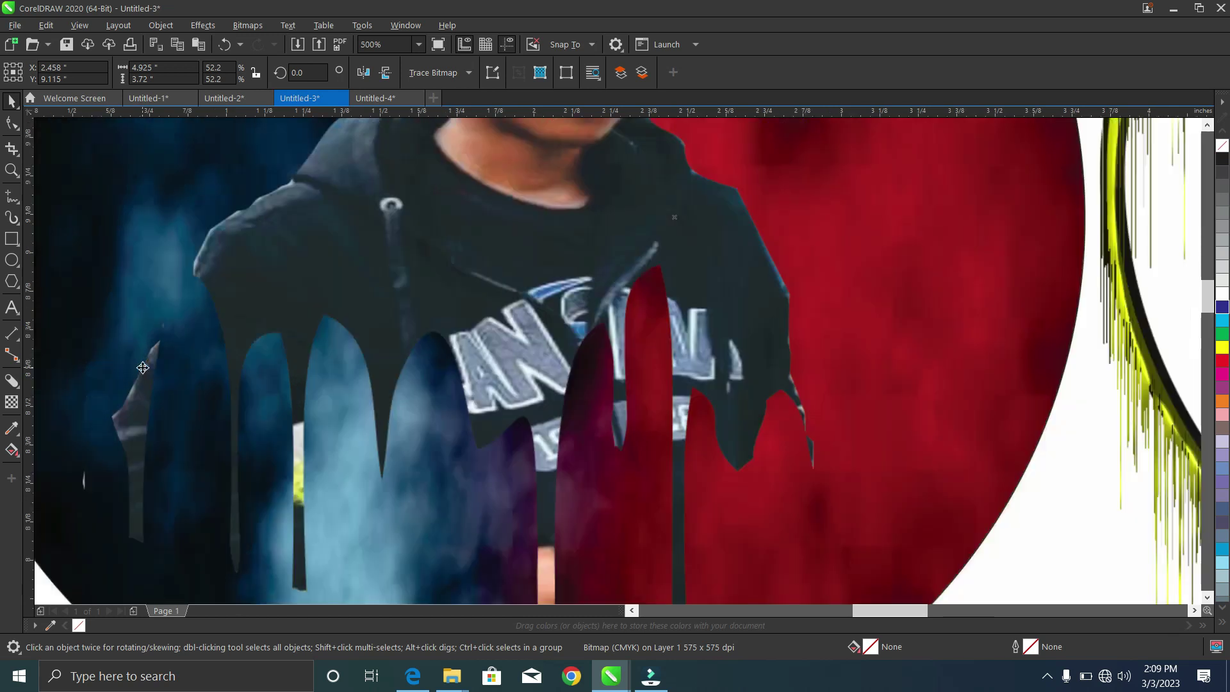
{"action": "scroll", "coordinate": [142, 368], "scroll_direction": "up", "scroll_amount": 1}
{"action": "scroll", "coordinate": [142, 368], "scroll_direction": "down", "scroll_amount": 2}
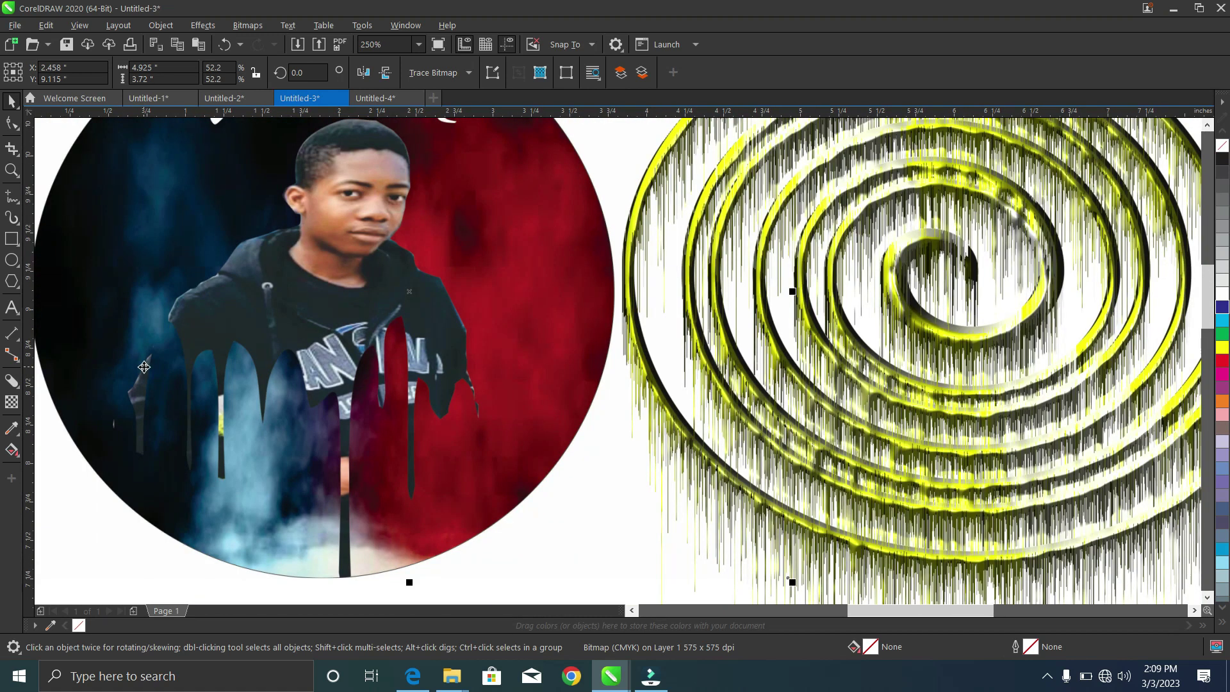
{"action": "scroll", "coordinate": [143, 367], "scroll_direction": "down", "scroll_amount": 3}
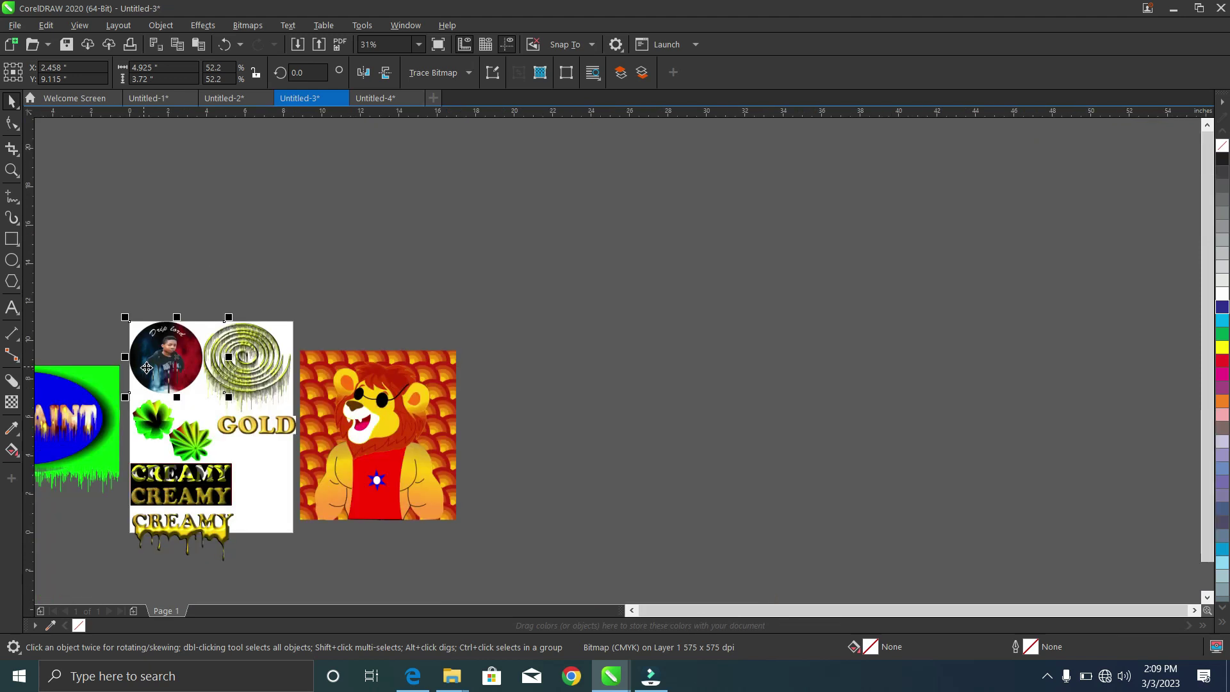
{"action": "scroll", "coordinate": [340, 503], "scroll_direction": "up", "scroll_amount": 2}
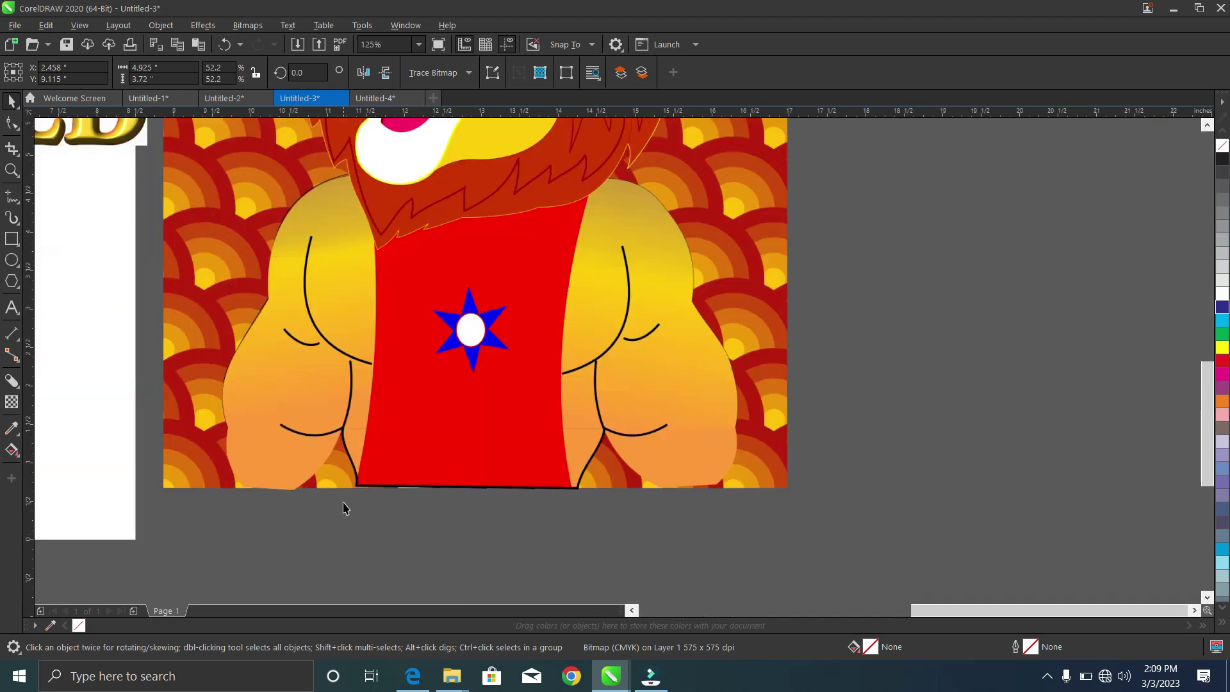
{"action": "scroll", "coordinate": [343, 472], "scroll_direction": "down", "scroll_amount": 1}
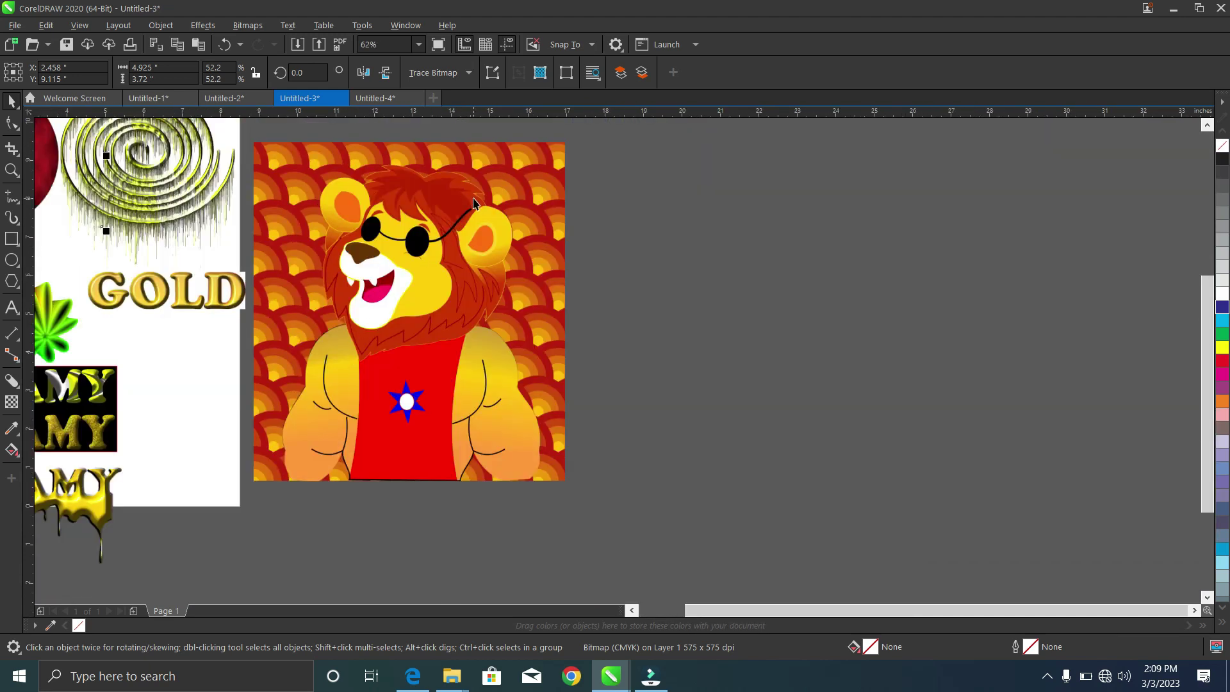
{"action": "scroll", "coordinate": [474, 203], "scroll_direction": "up", "scroll_amount": 1}
{"action": "scroll", "coordinate": [371, 325], "scroll_direction": "down", "scroll_amount": 1}
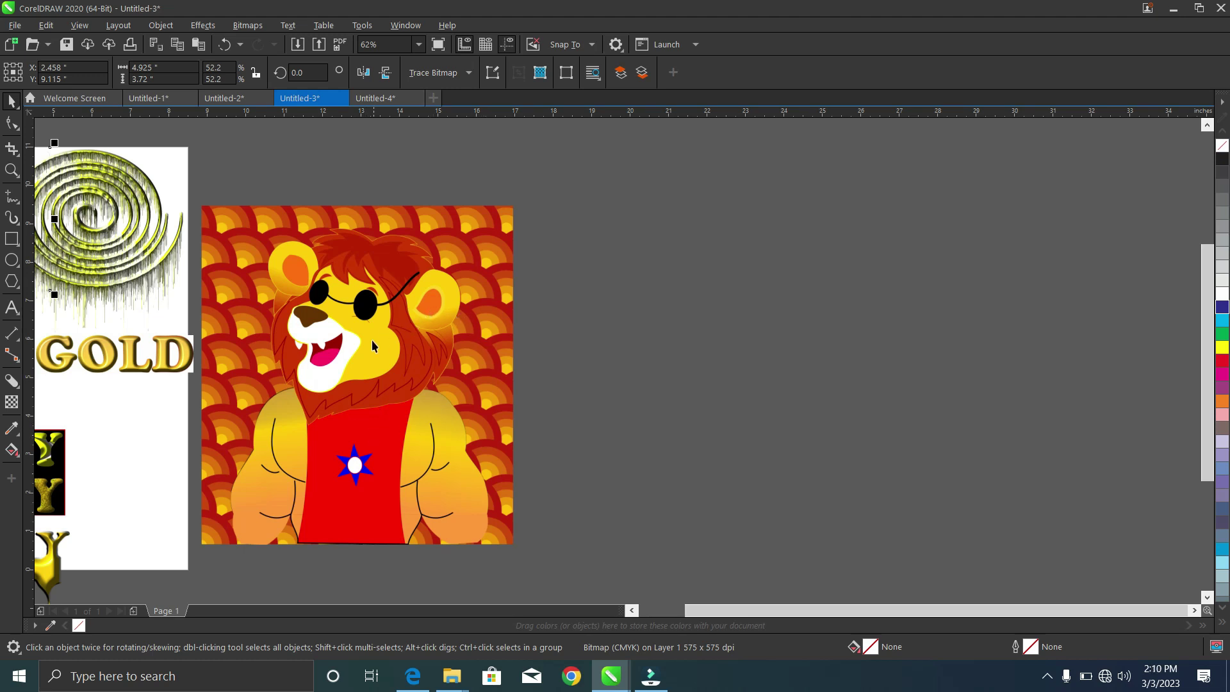
{"action": "scroll", "coordinate": [373, 346], "scroll_direction": "up", "scroll_amount": 3}
{"action": "left_click", "coordinate": [362, 296]}
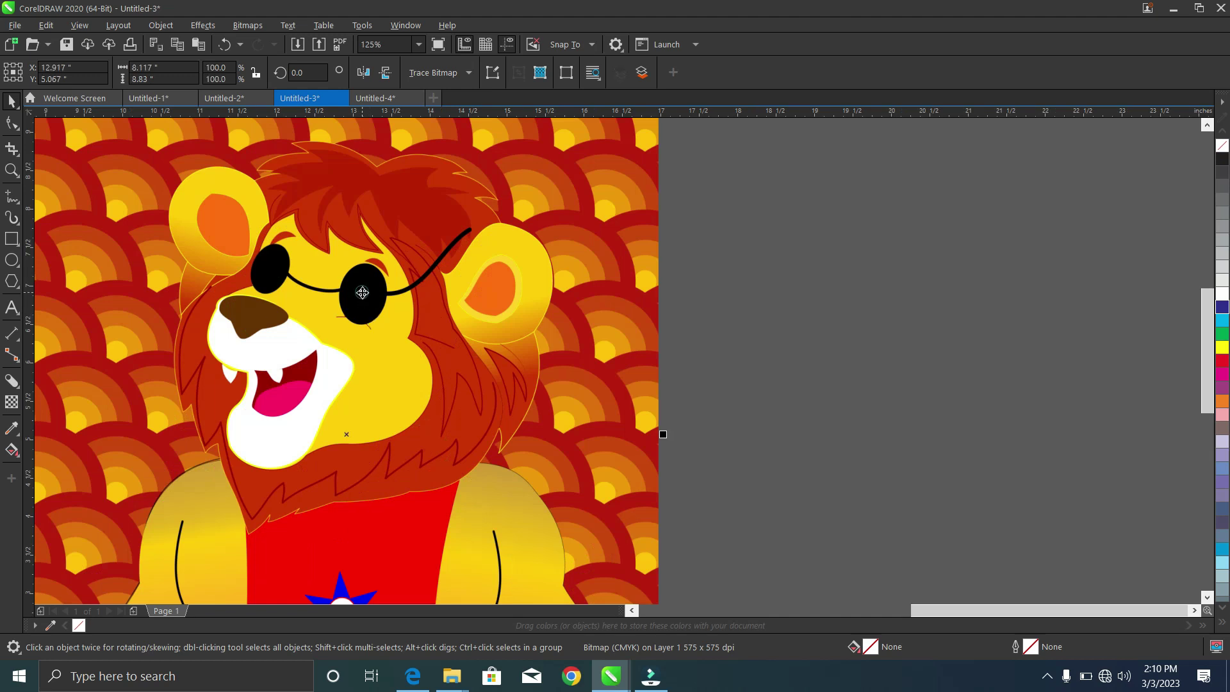
{"action": "scroll", "coordinate": [362, 292], "scroll_direction": "up", "scroll_amount": 3}
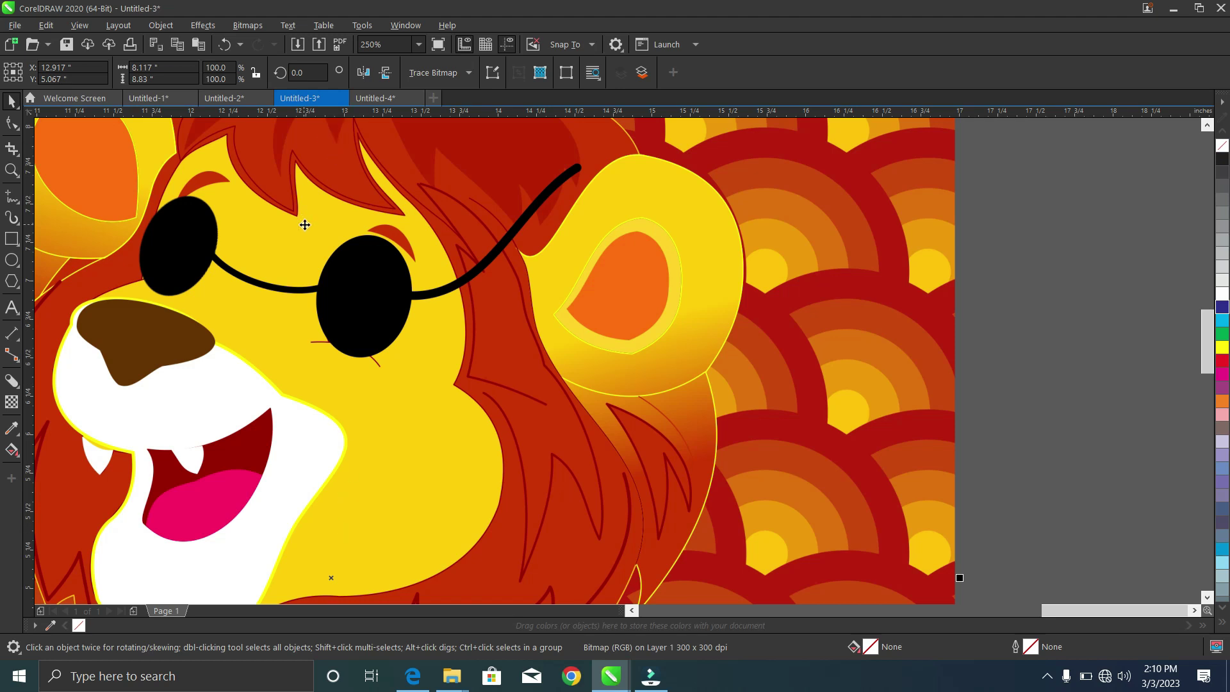
{"action": "scroll", "coordinate": [367, 333], "scroll_direction": "down", "scroll_amount": 3}
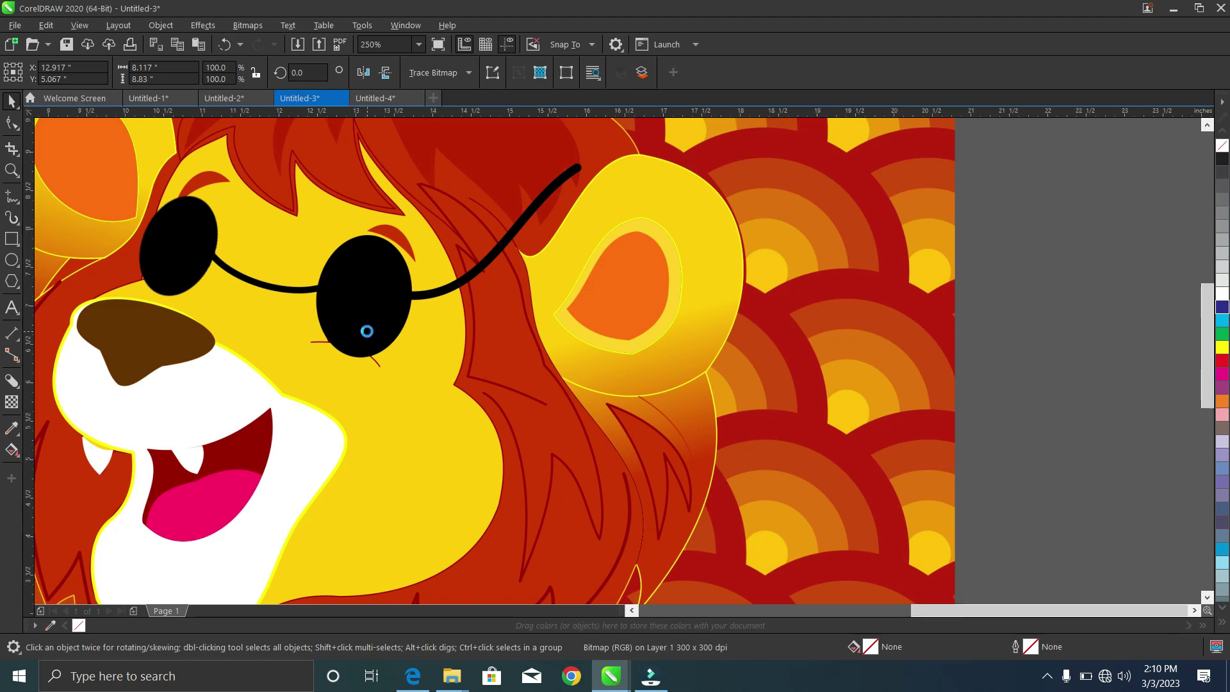
{"action": "scroll", "coordinate": [370, 334], "scroll_direction": "down", "scroll_amount": 6}
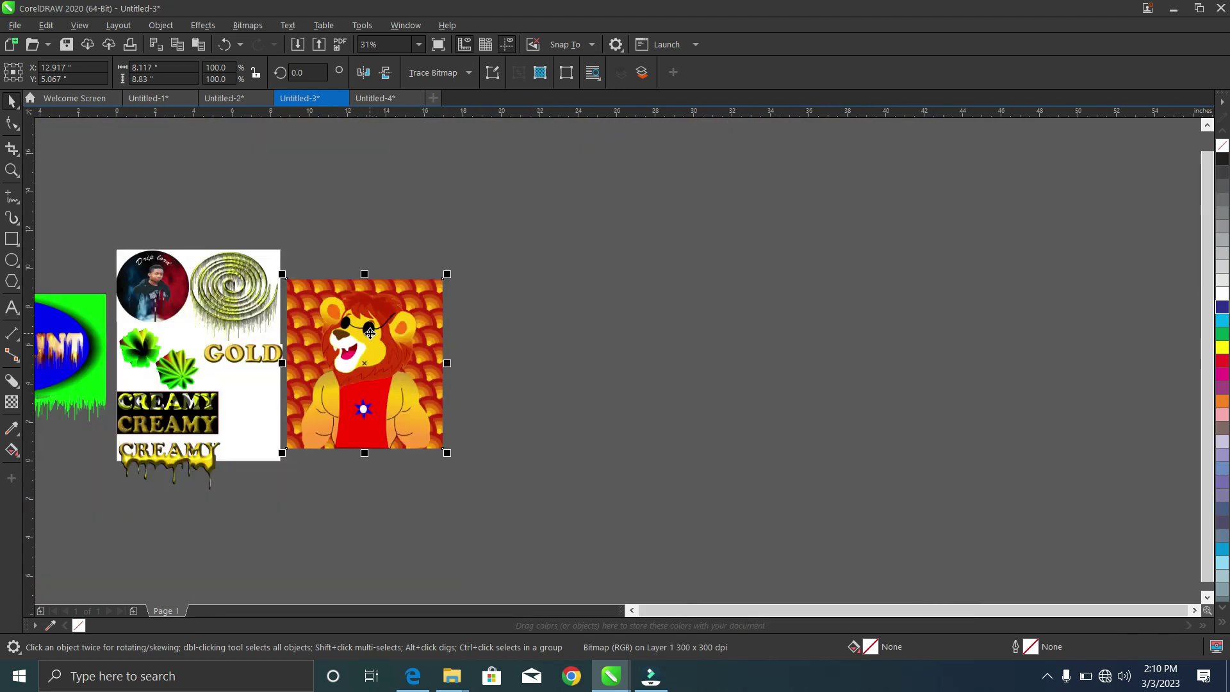
{"action": "scroll", "coordinate": [361, 424], "scroll_direction": "up", "scroll_amount": 6}
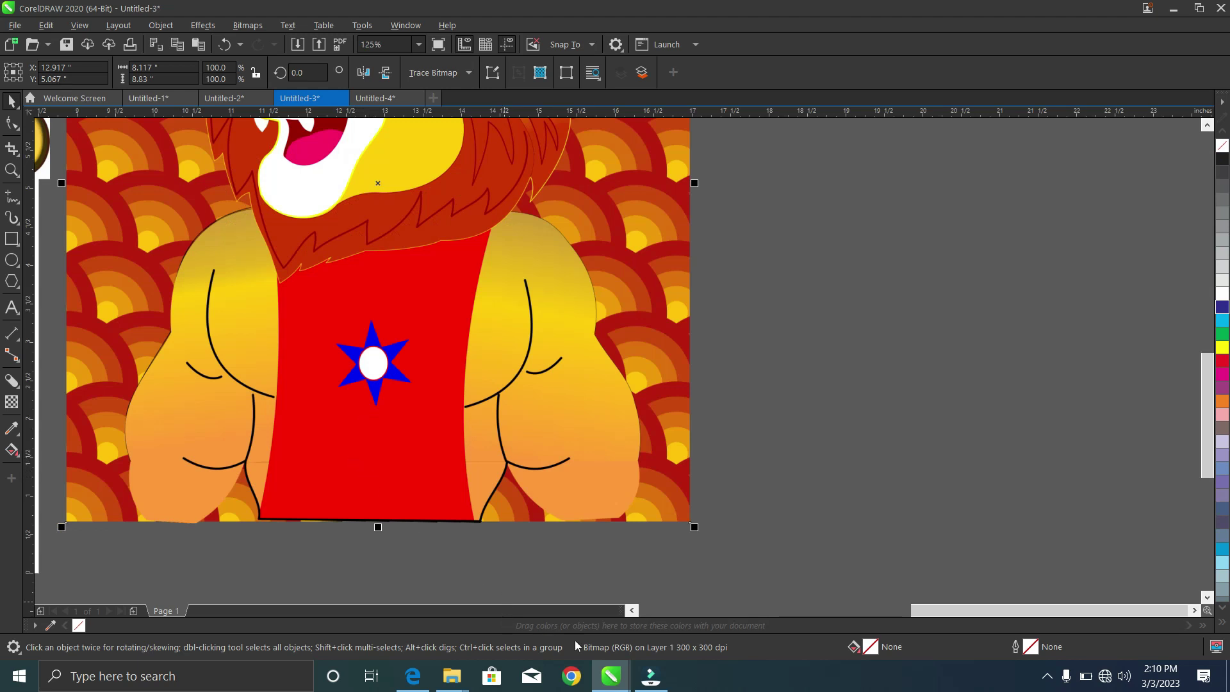
{"action": "mouse_move", "coordinate": [610, 676]}
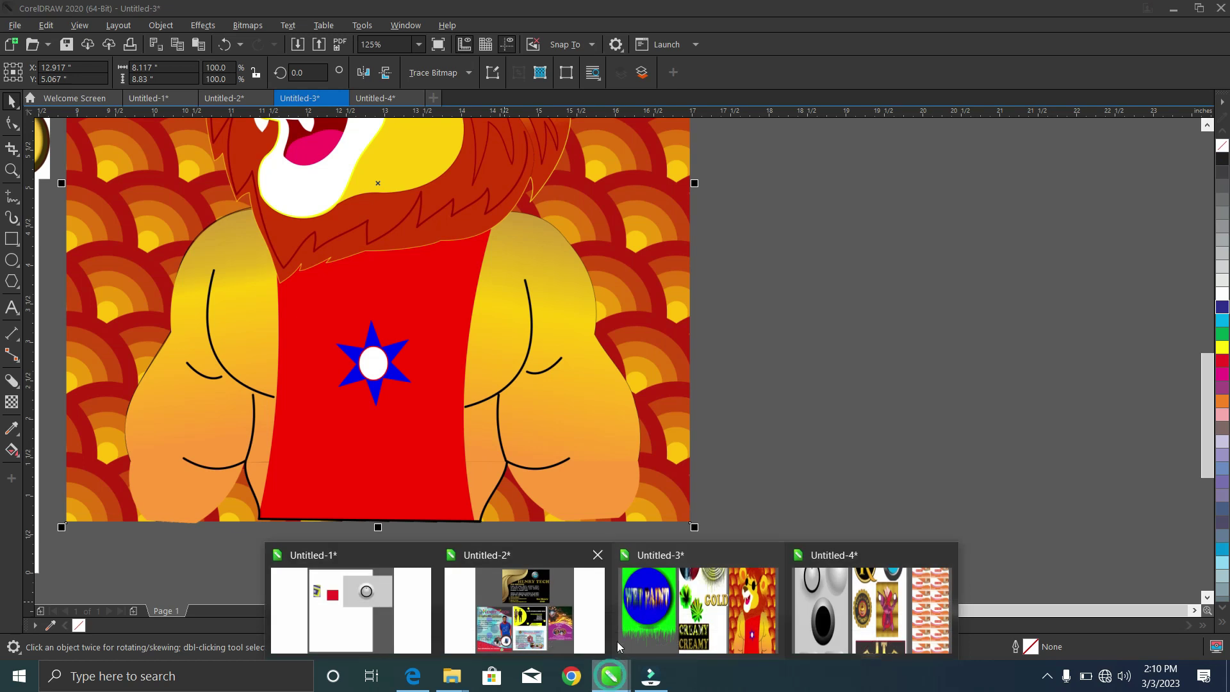
Switch to the Untitled-4 document and zoom over its UI buttons and logos
{"action": "left_click", "coordinate": [896, 619]}
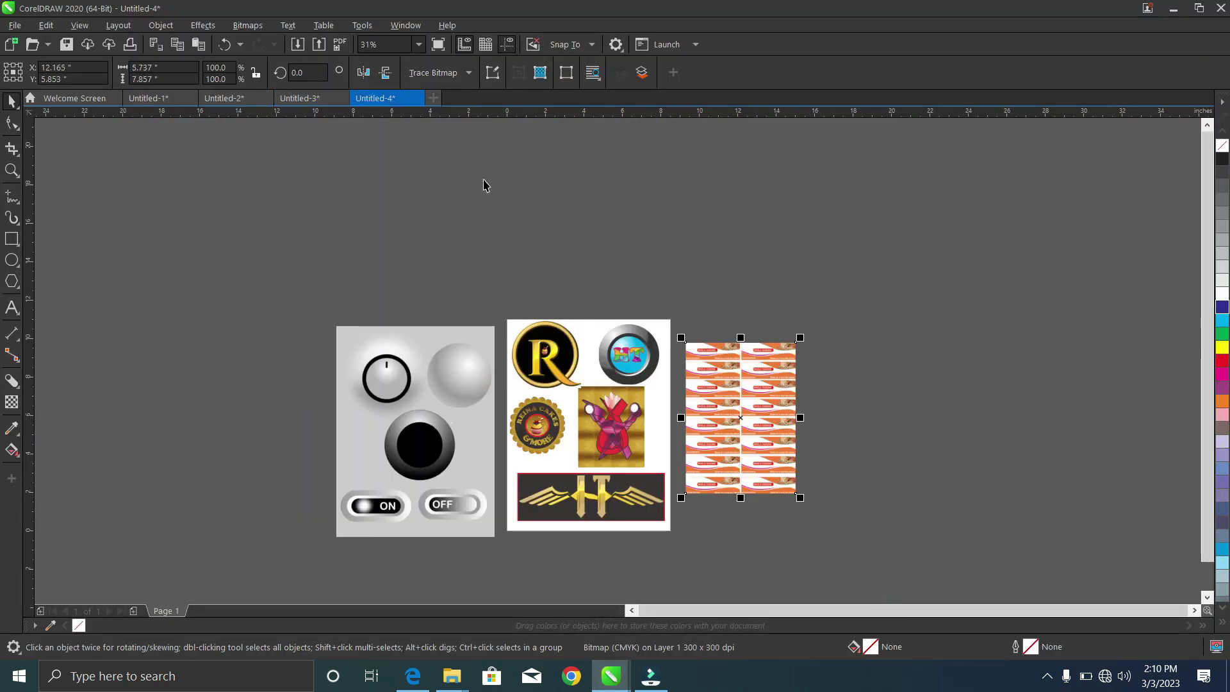
{"action": "scroll", "coordinate": [382, 520], "scroll_direction": "up", "scroll_amount": 4}
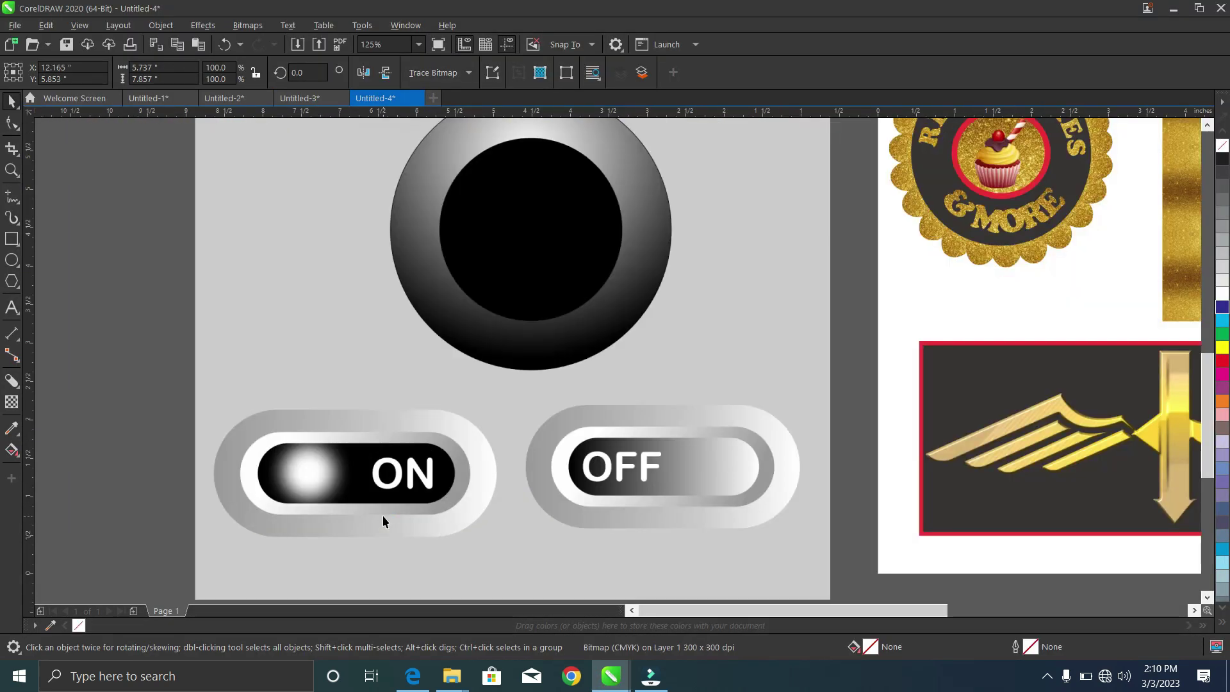
{"action": "scroll", "coordinate": [365, 472], "scroll_direction": "down", "scroll_amount": 4}
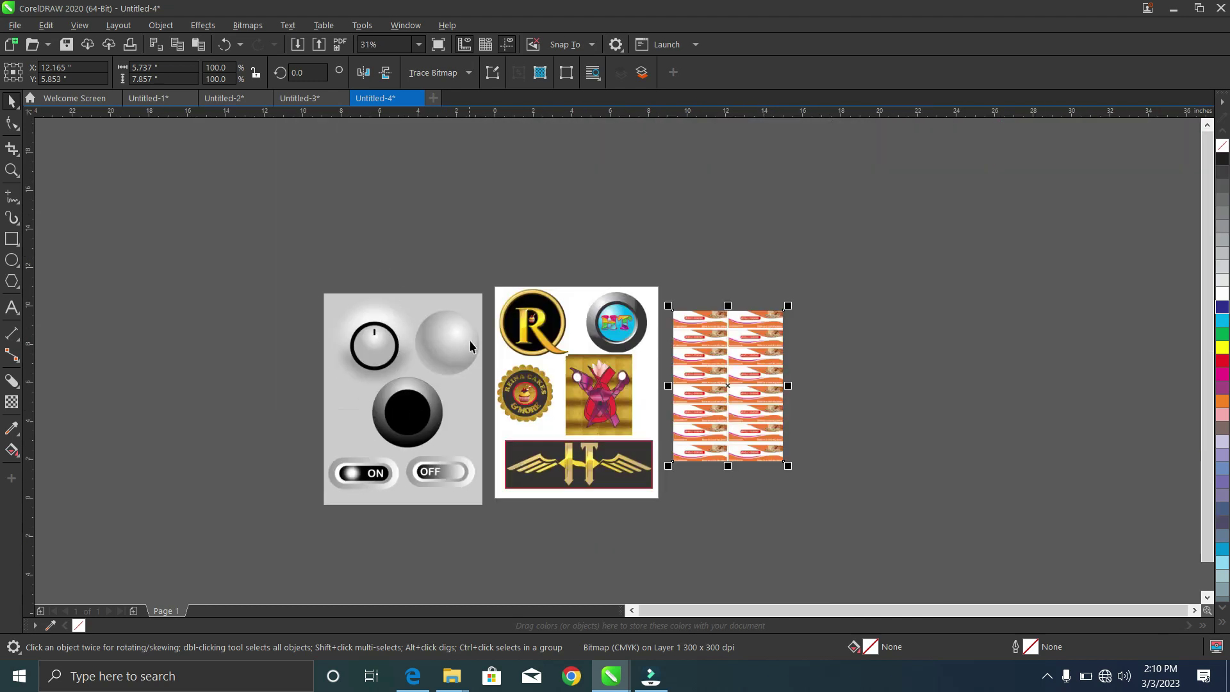
{"action": "scroll", "coordinate": [342, 320], "scroll_direction": "up", "scroll_amount": 8}
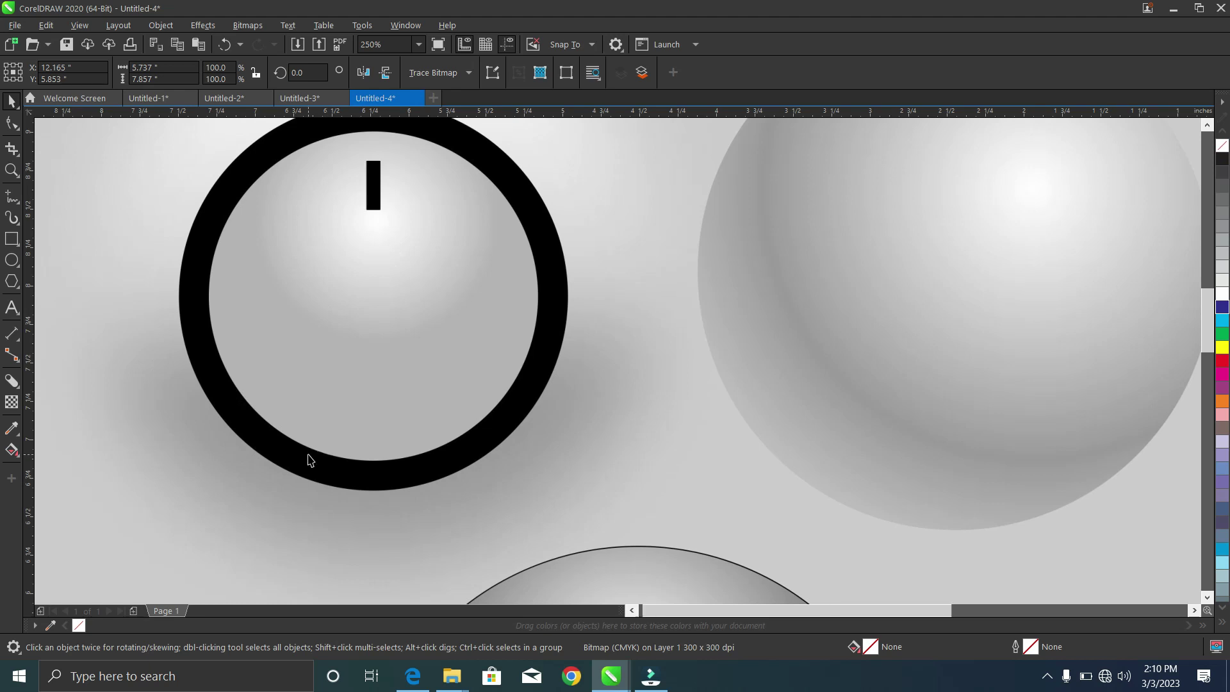
{"action": "scroll", "coordinate": [310, 460], "scroll_direction": "down", "scroll_amount": 3}
Select the grey knob and ON/OFF switch artwork and zoom around it
{"action": "left_click", "coordinate": [596, 370]}
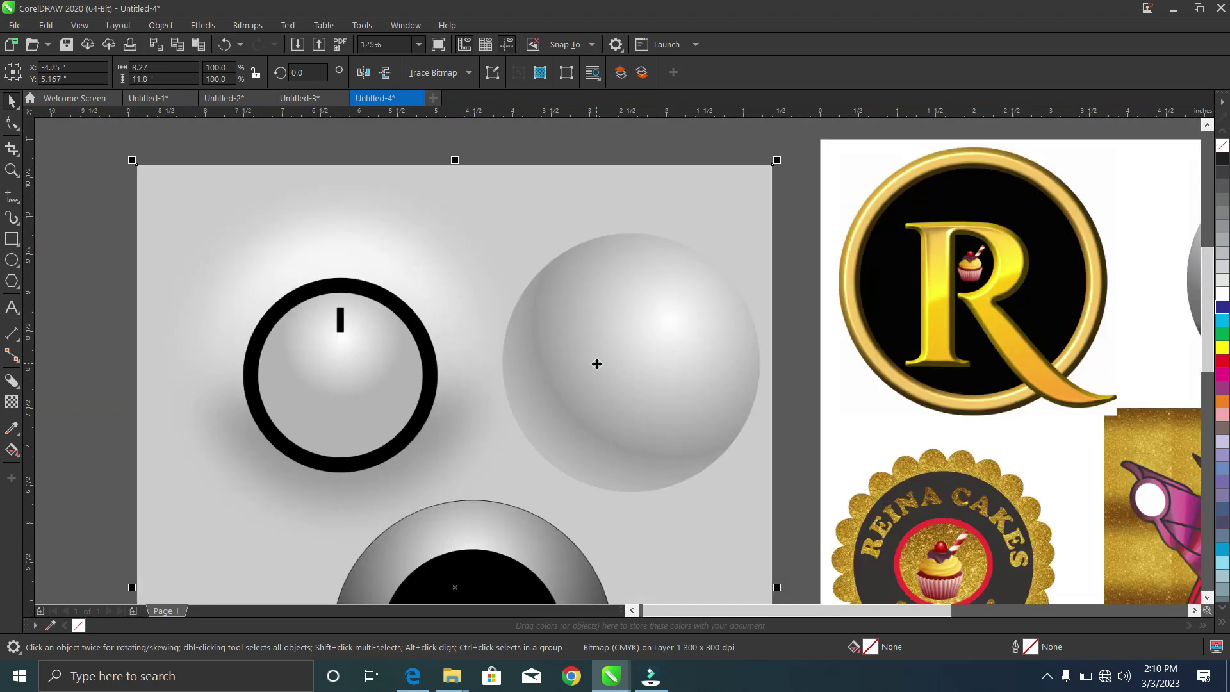
{"action": "scroll", "coordinate": [580, 362], "scroll_direction": "down", "scroll_amount": 3}
{"action": "scroll", "coordinate": [506, 492], "scroll_direction": "down", "scroll_amount": 6}
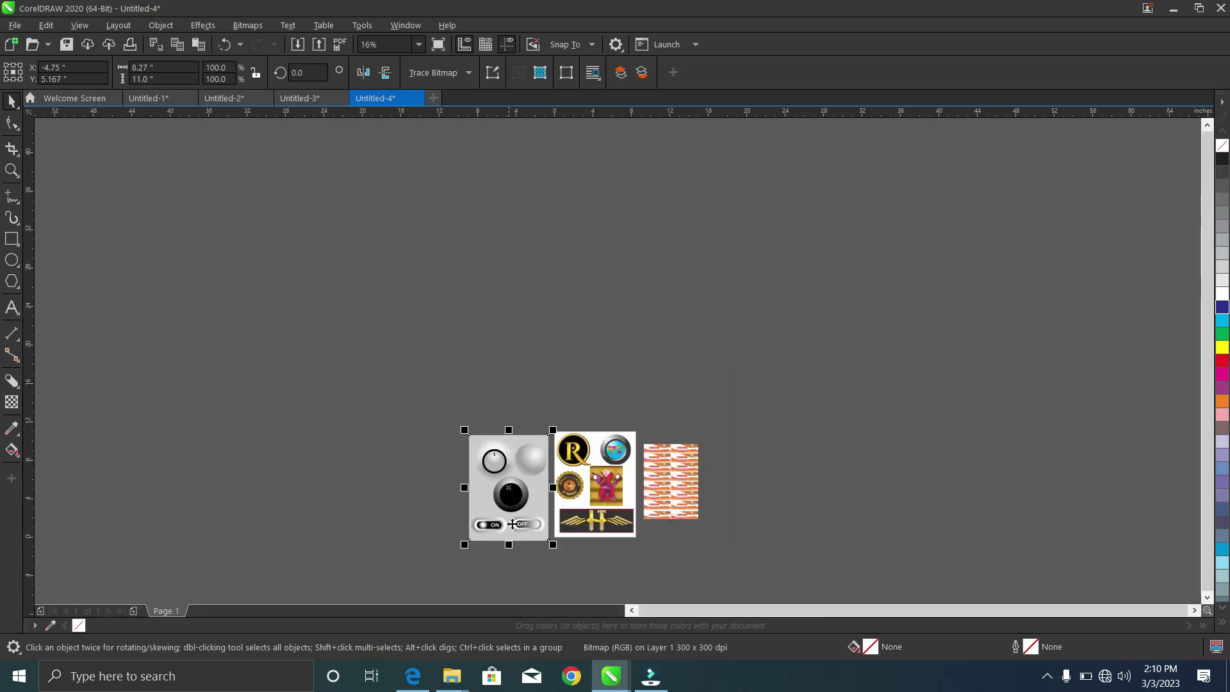
{"action": "scroll", "coordinate": [516, 550], "scroll_direction": "up", "scroll_amount": 9}
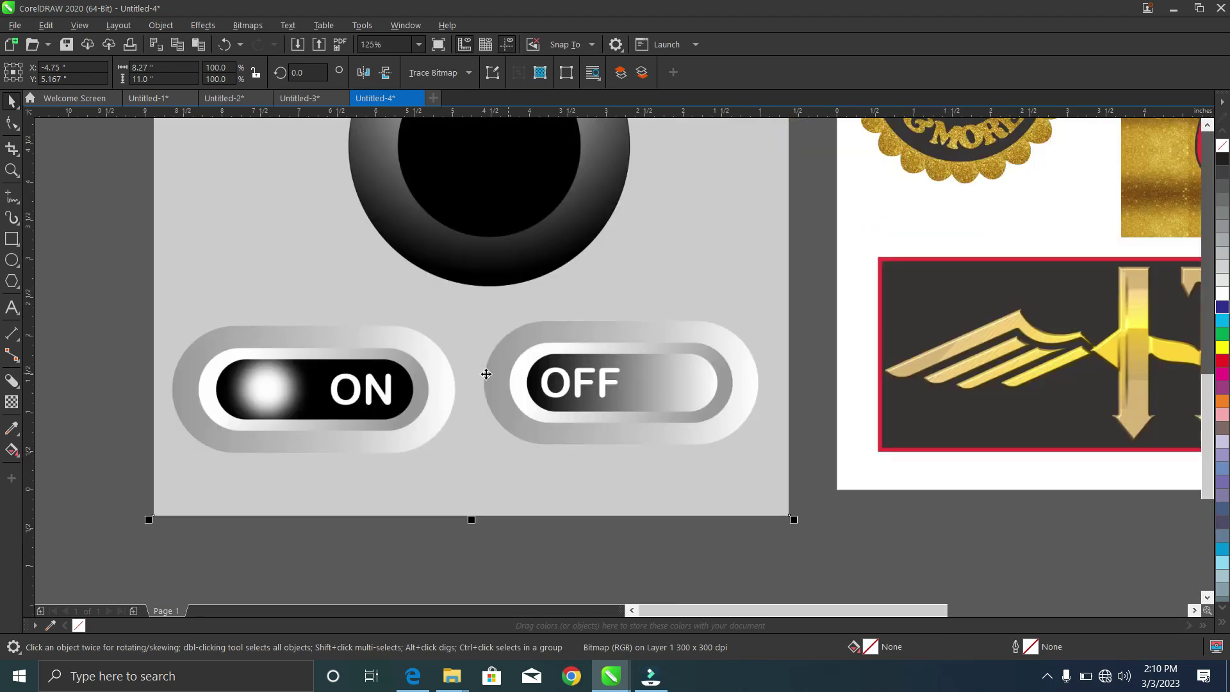
{"action": "scroll", "coordinate": [550, 352], "scroll_direction": "down", "scroll_amount": 2}
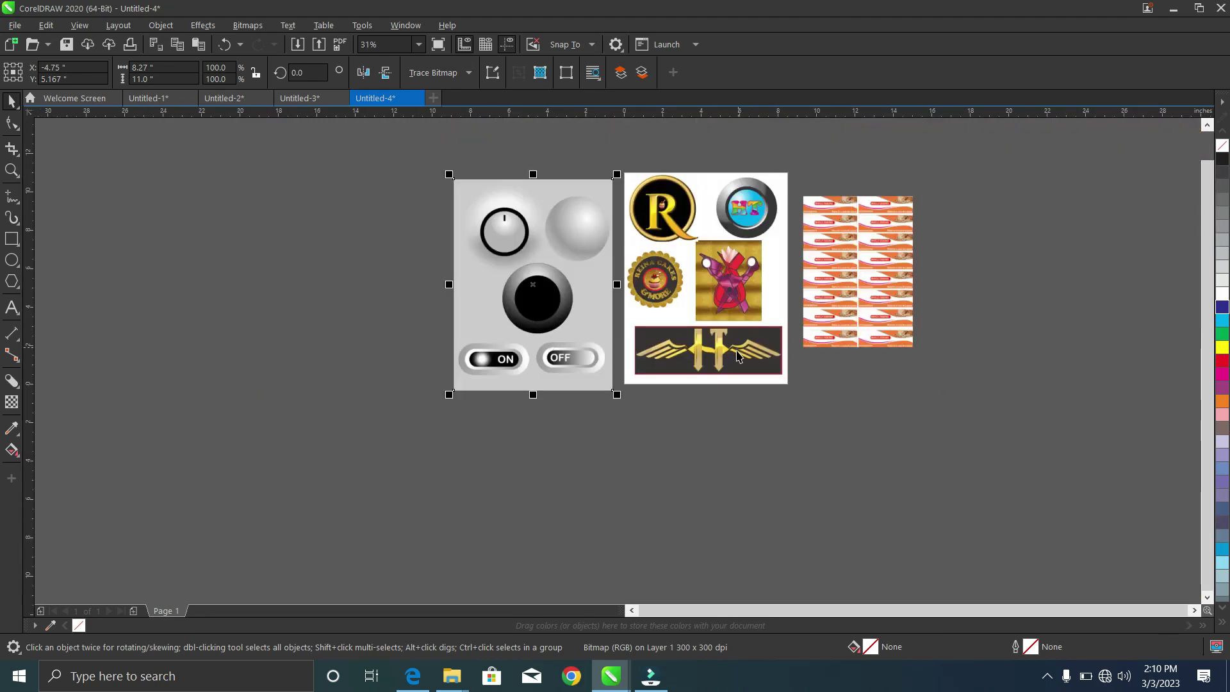
{"action": "scroll", "coordinate": [739, 369], "scroll_direction": "up", "scroll_amount": 2}
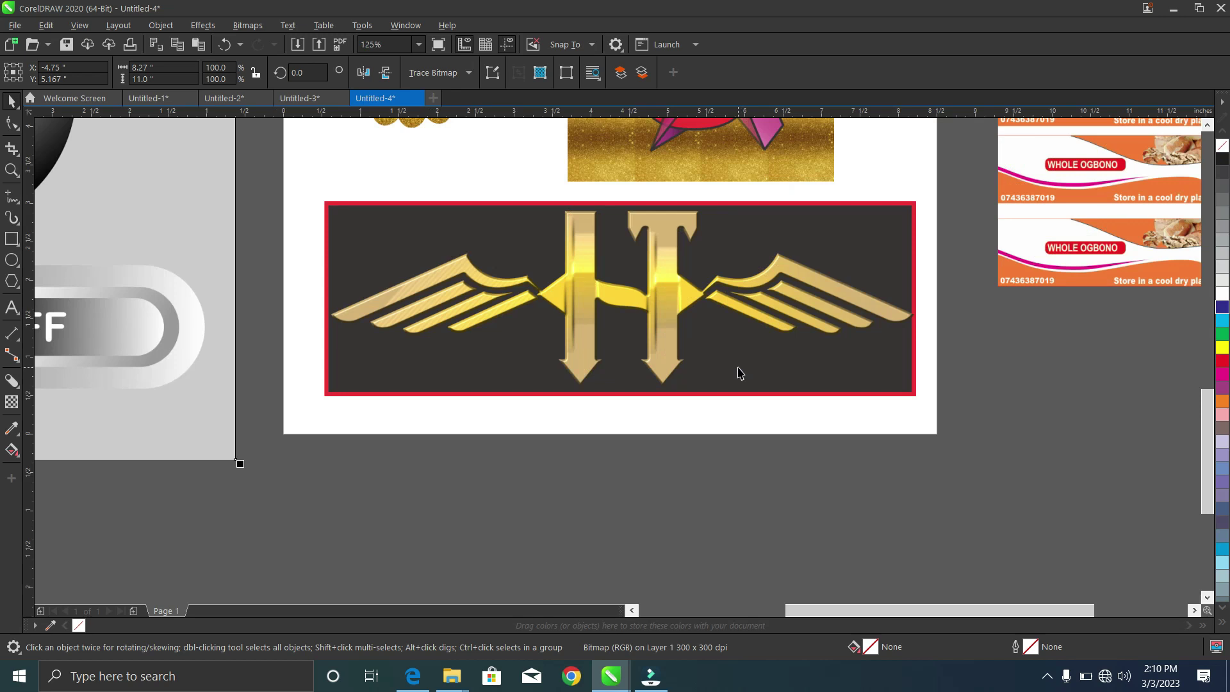
{"action": "scroll", "coordinate": [728, 366], "scroll_direction": "up", "scroll_amount": 2}
{"action": "scroll", "coordinate": [724, 353], "scroll_direction": "down", "scroll_amount": 2}
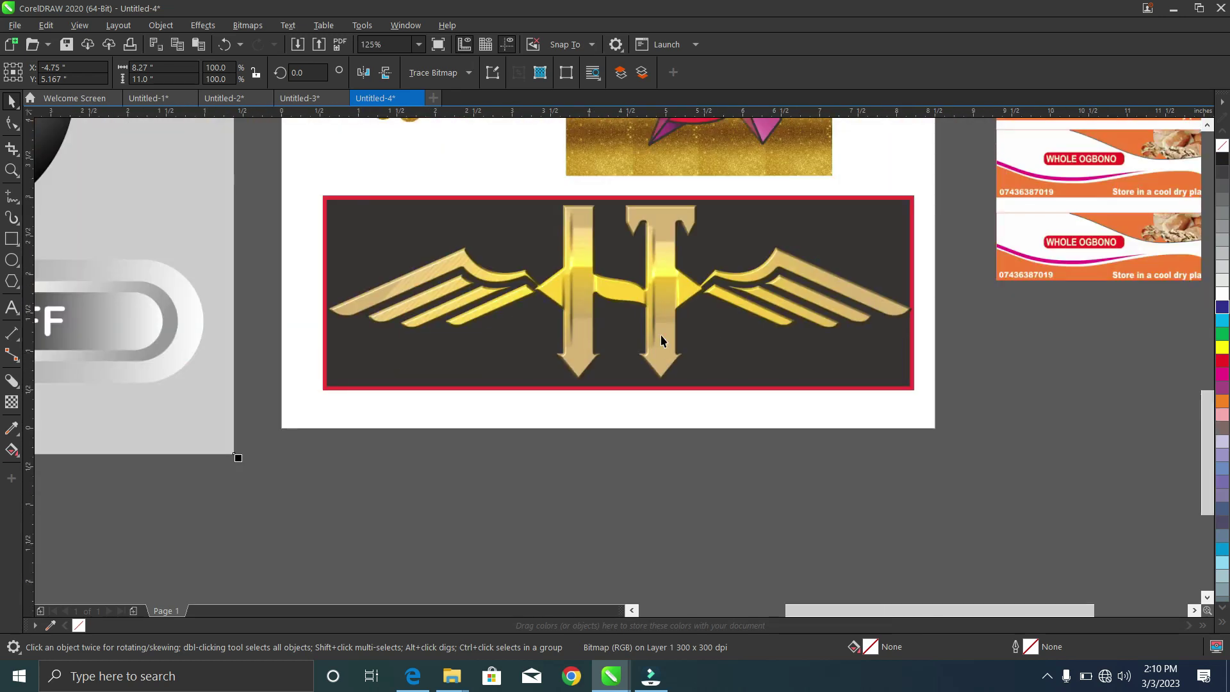
{"action": "scroll", "coordinate": [660, 340], "scroll_direction": "down", "scroll_amount": 2}
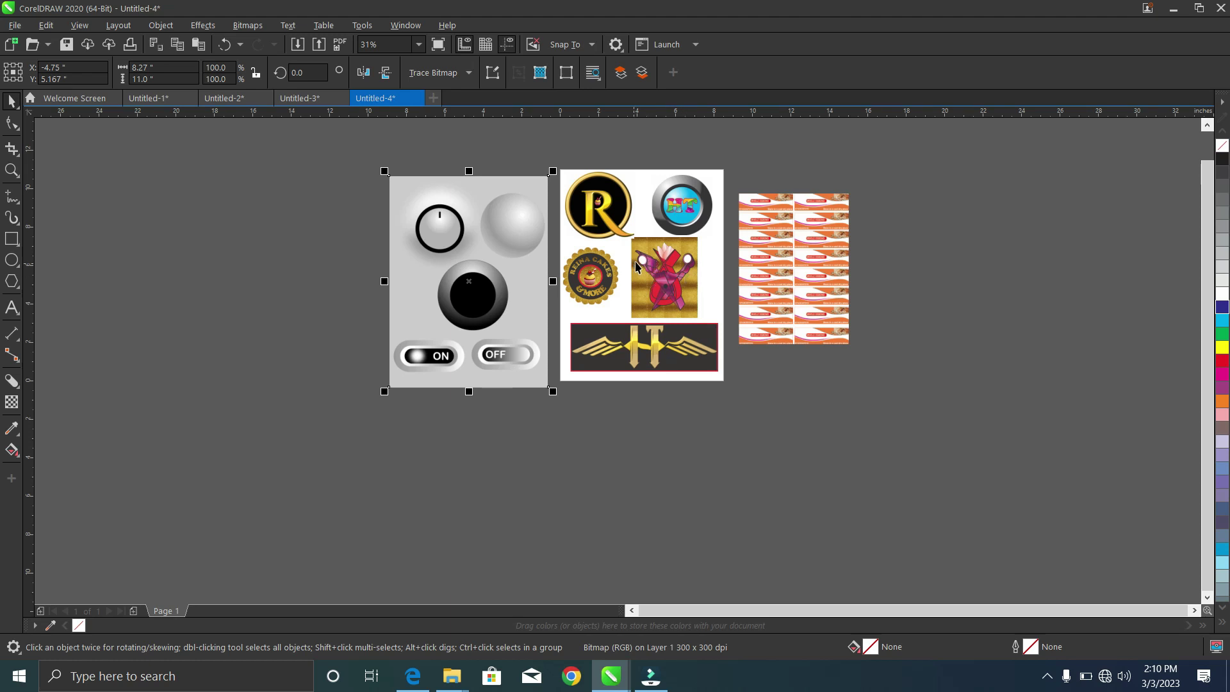
{"action": "scroll", "coordinate": [679, 209], "scroll_direction": "up", "scroll_amount": 1}
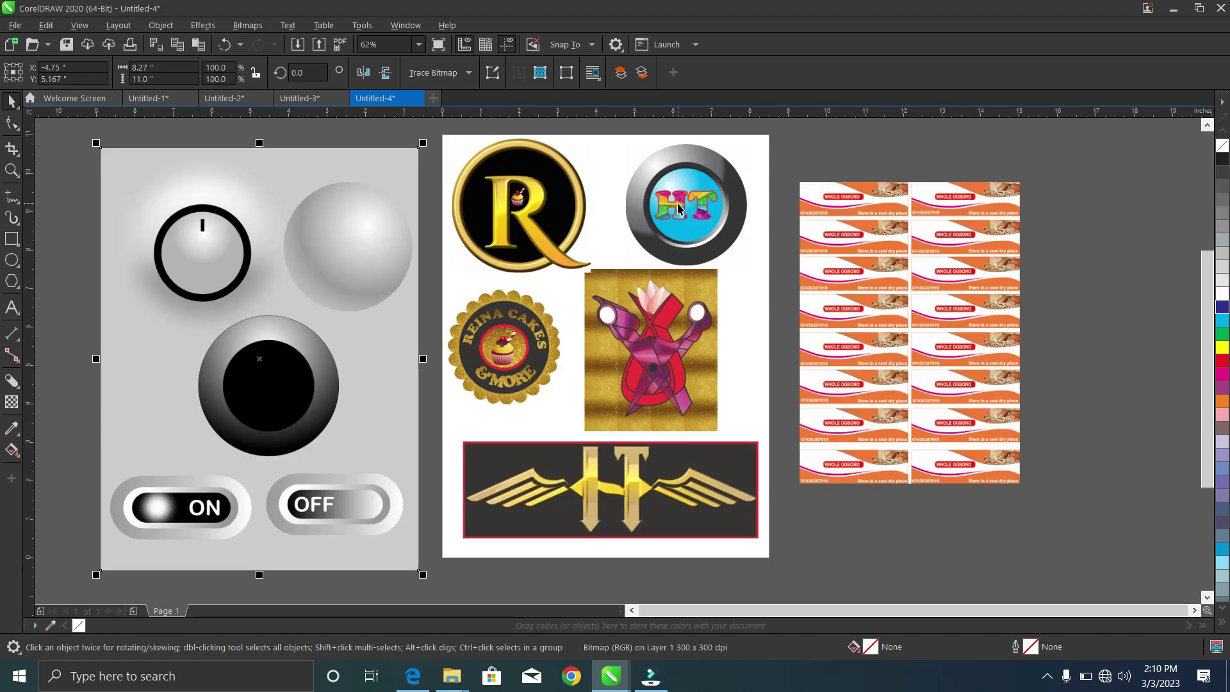
Select the HT circle logo, the R logo and the Reina Cakes logo in turn
{"action": "left_click", "coordinate": [681, 205]}
{"action": "left_click", "coordinate": [524, 200]}
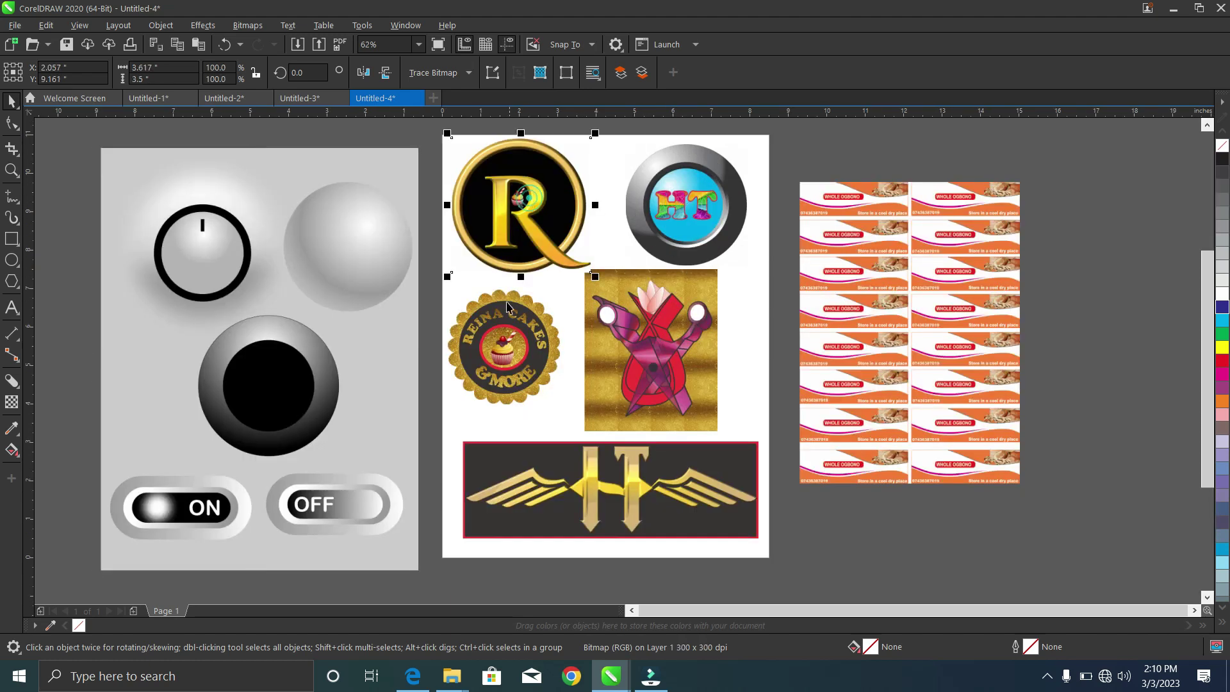
{"action": "left_click", "coordinate": [494, 351]}
{"action": "scroll", "coordinate": [494, 351], "scroll_direction": "up", "scroll_amount": 1}
{"action": "scroll", "coordinate": [494, 351], "scroll_direction": "down", "scroll_amount": 1}
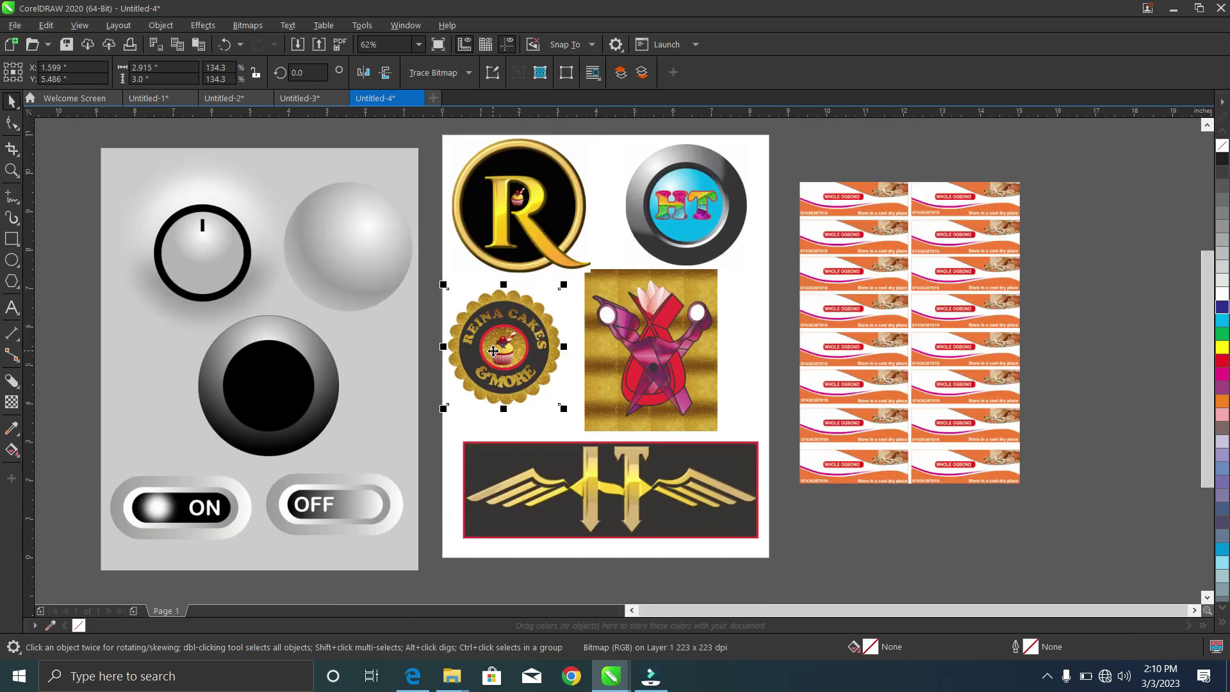